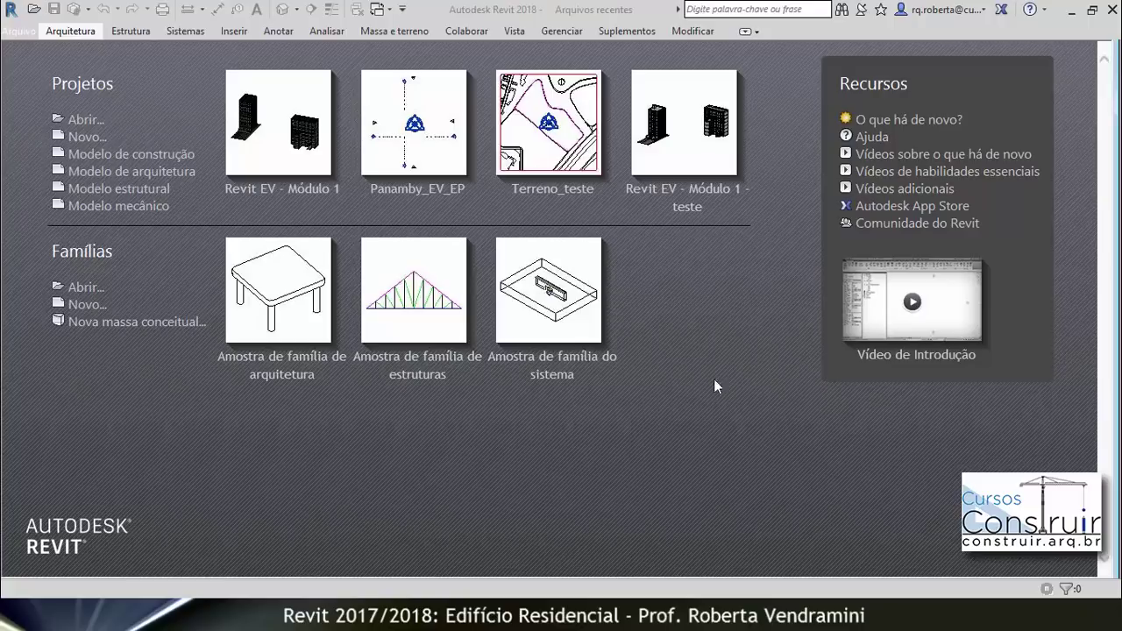
- Start a new architectural project and set lengths to Metros with 2 decimal places
left_click(173, 182)
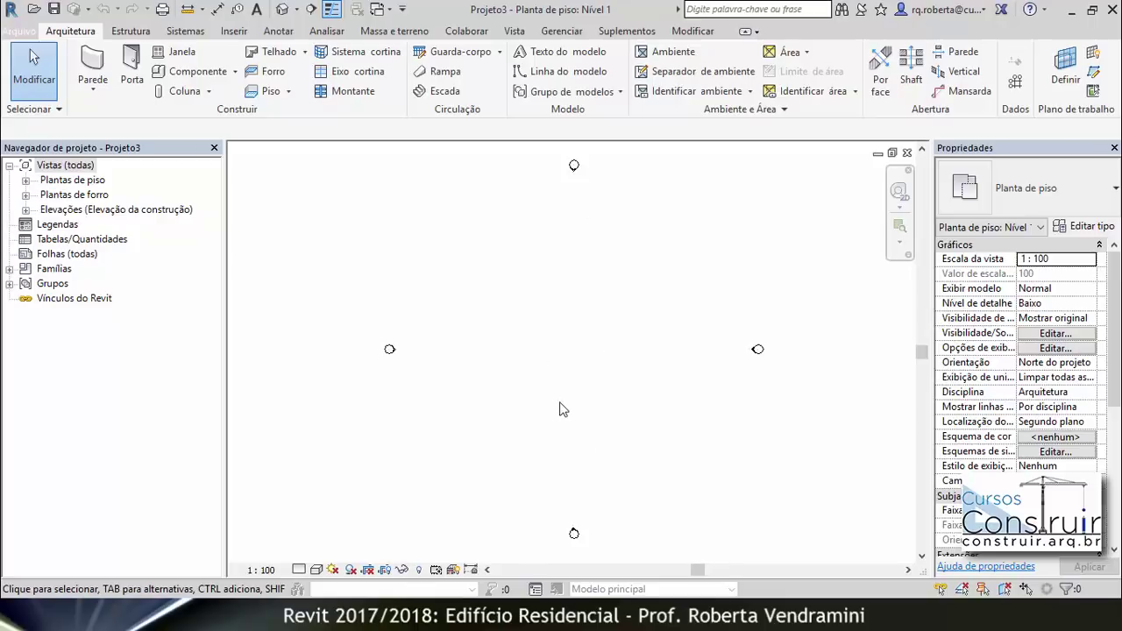
key("u")
key("n")
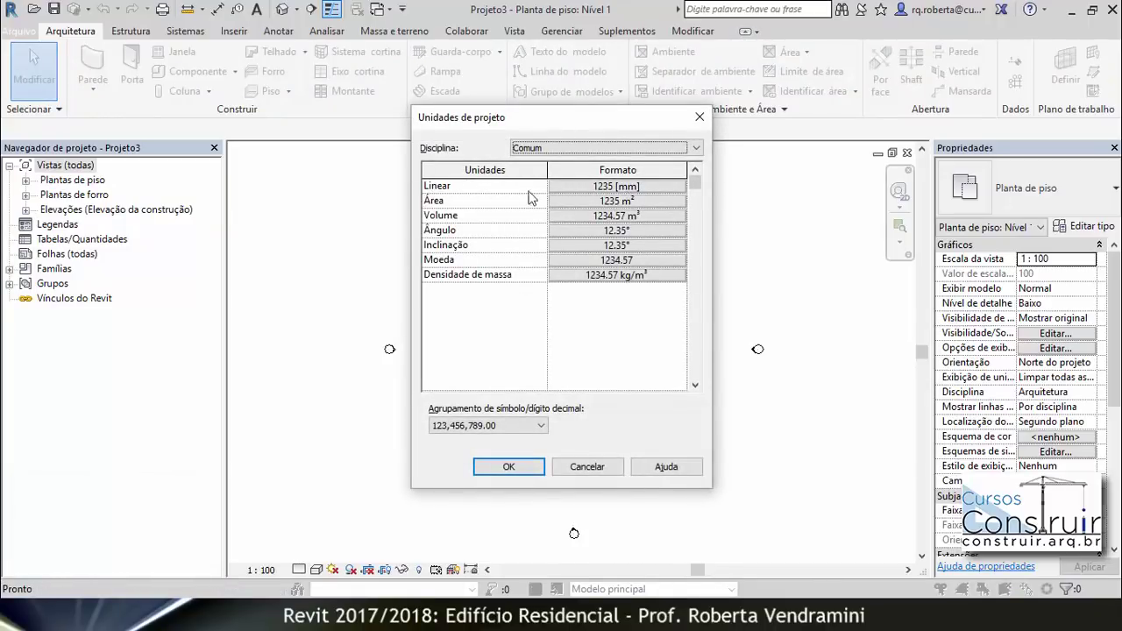
left_click(599, 187)
left_click(599, 213)
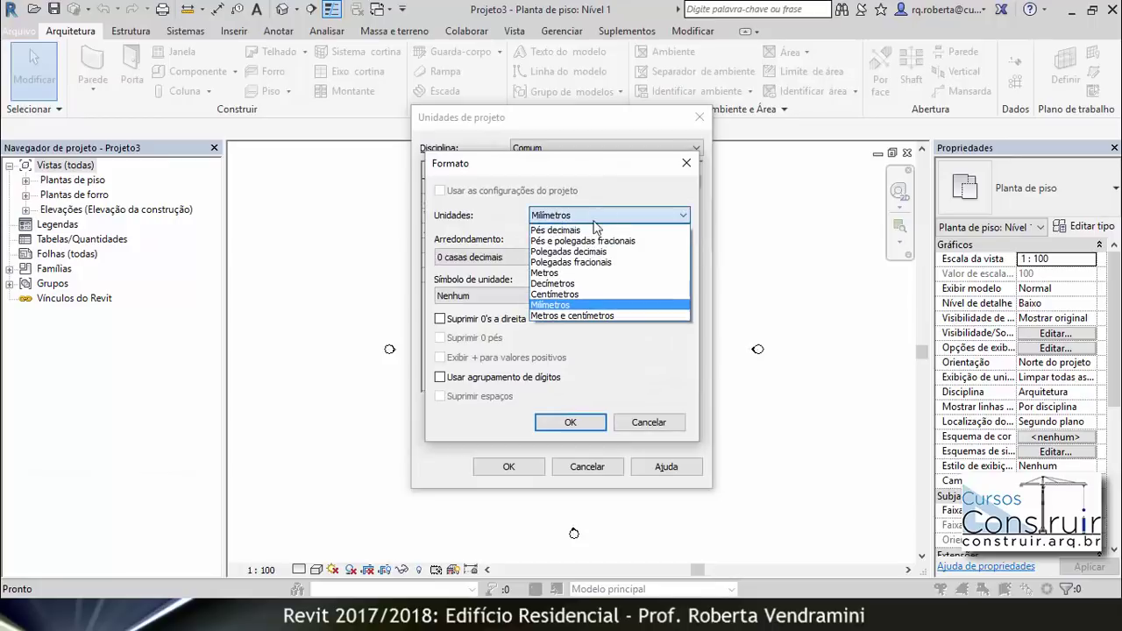
left_click(574, 275)
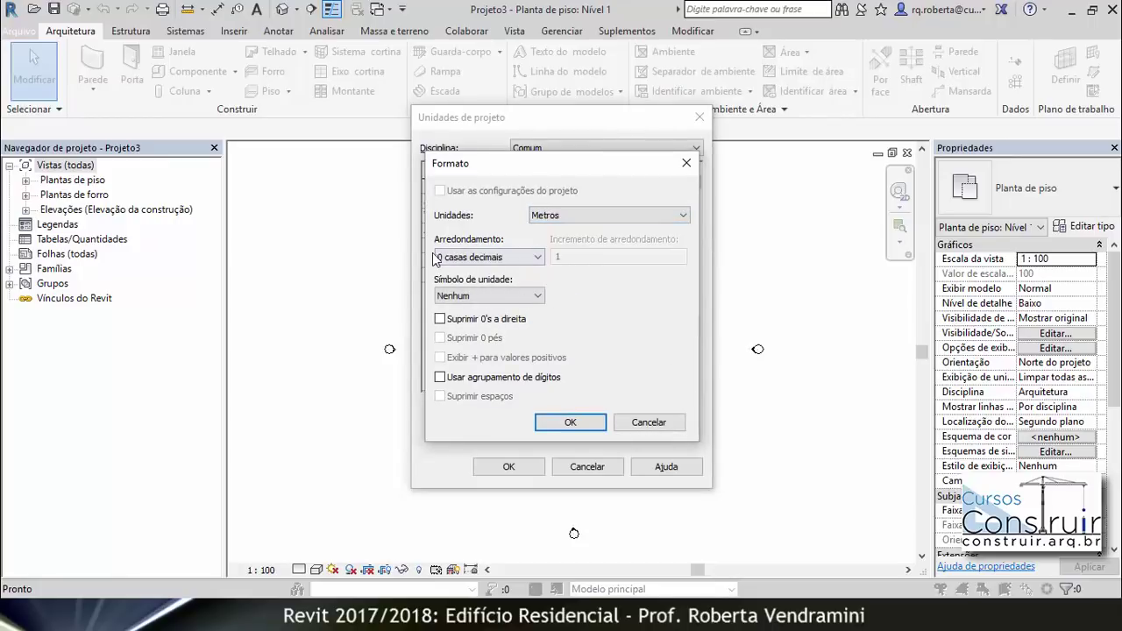
left_click(536, 257)
left_click(483, 312)
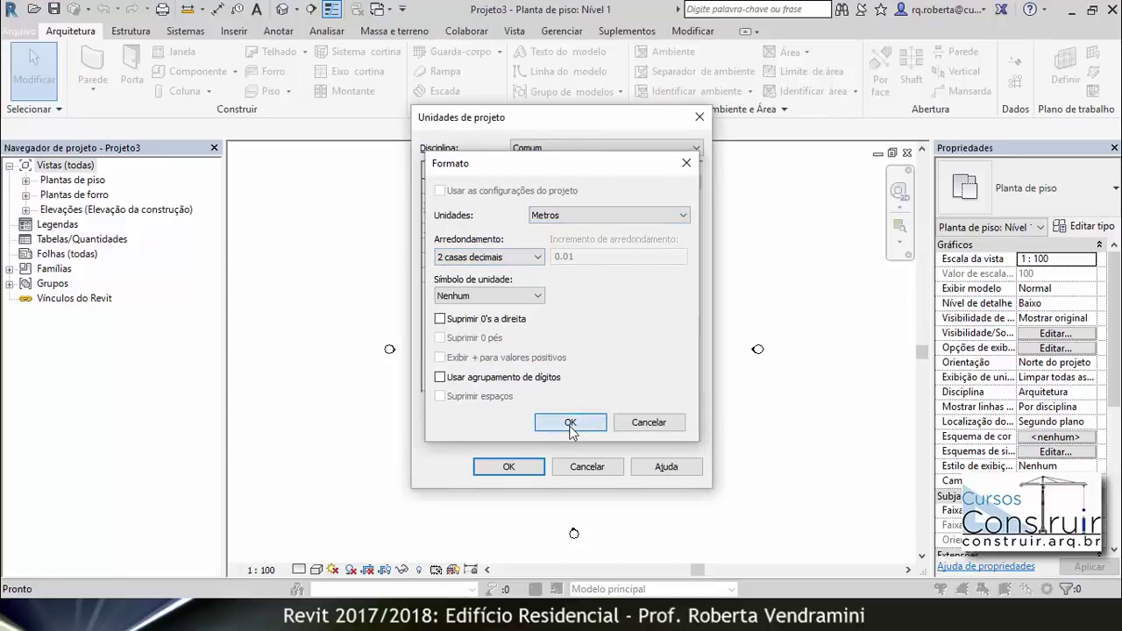
left_click(571, 424)
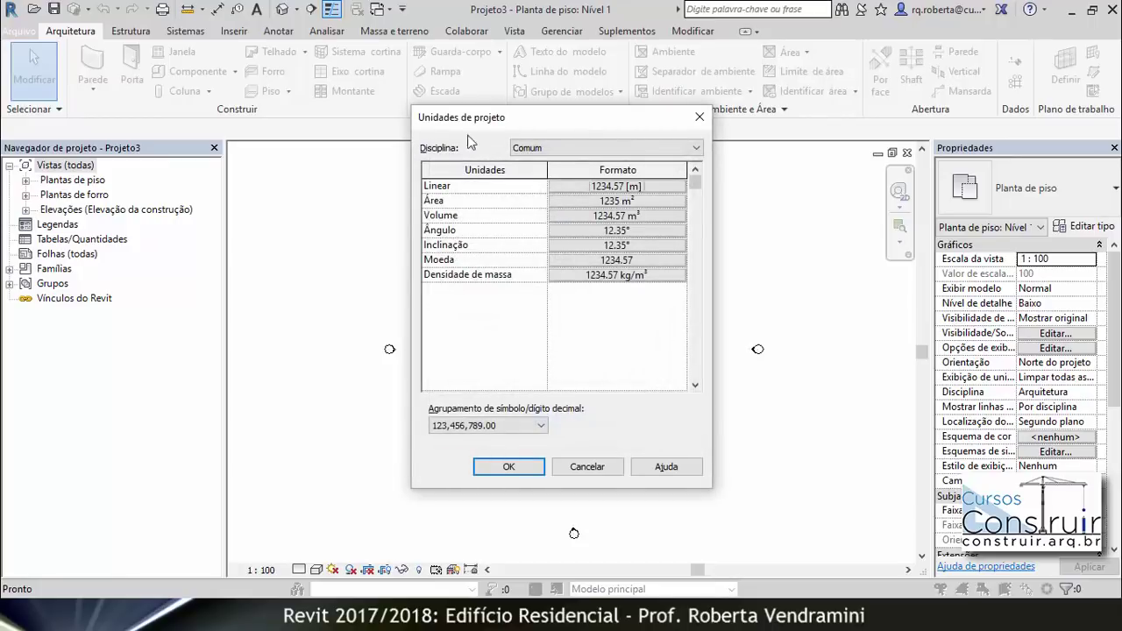
- Show slopes as Percentual and apply the new project units
left_click(582, 245)
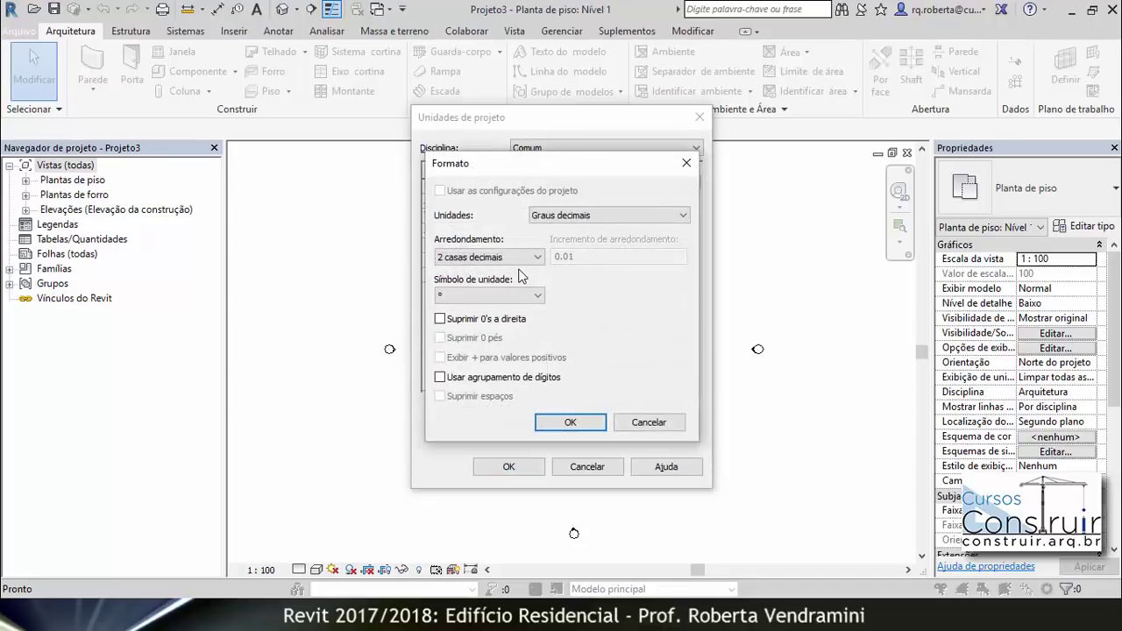
left_click(605, 215)
left_click(568, 305)
left_click(571, 423)
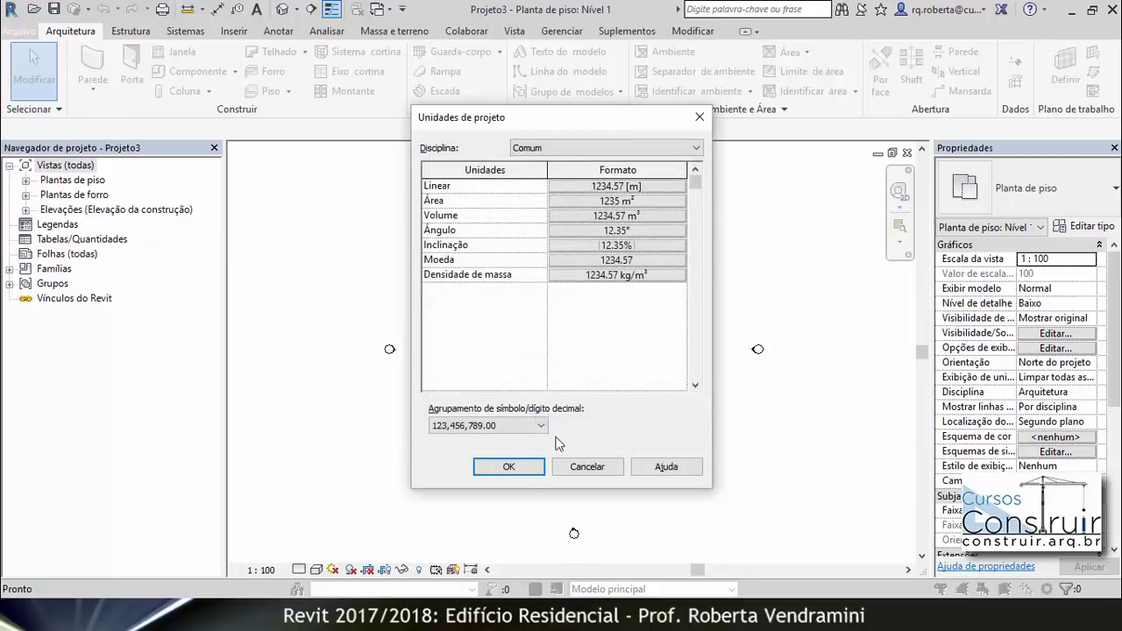
left_click(519, 466)
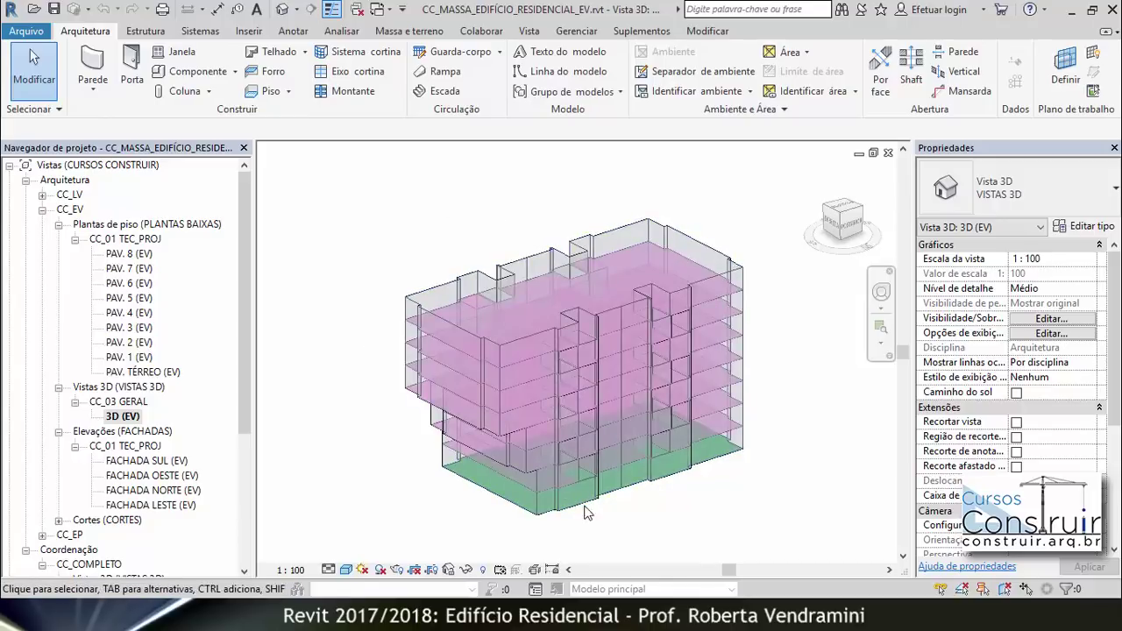
- Show the Massa e terreno tools and open the TAB. 04_EV_EDIFÍCIOS_USOS POR PAVTO. schedule
scroll(551, 528, "up", 1)
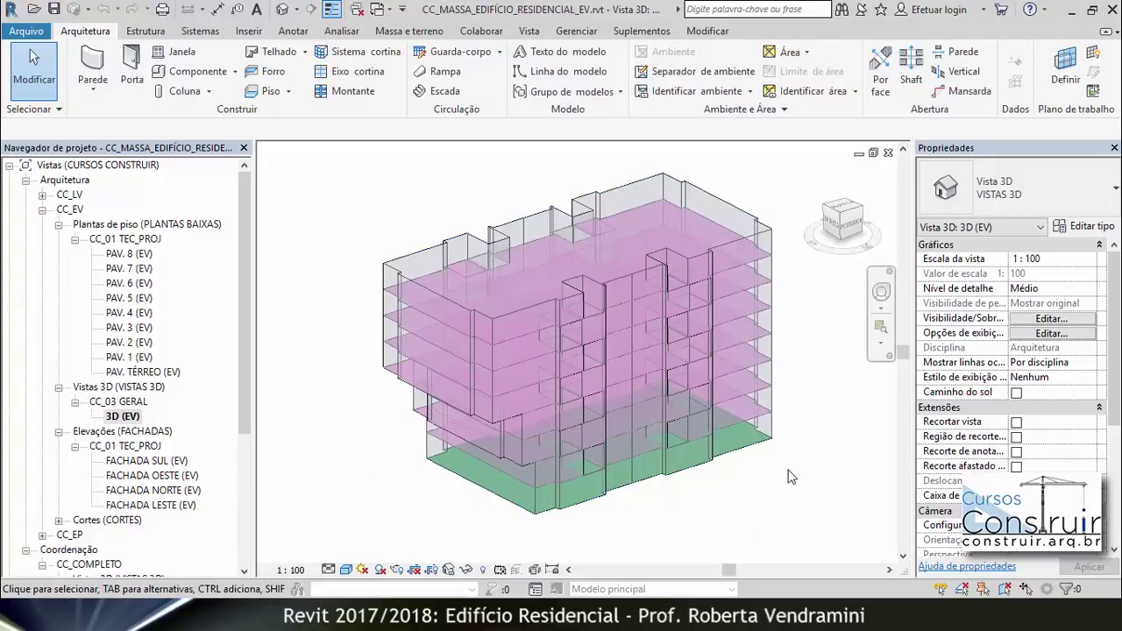
left_click(385, 33)
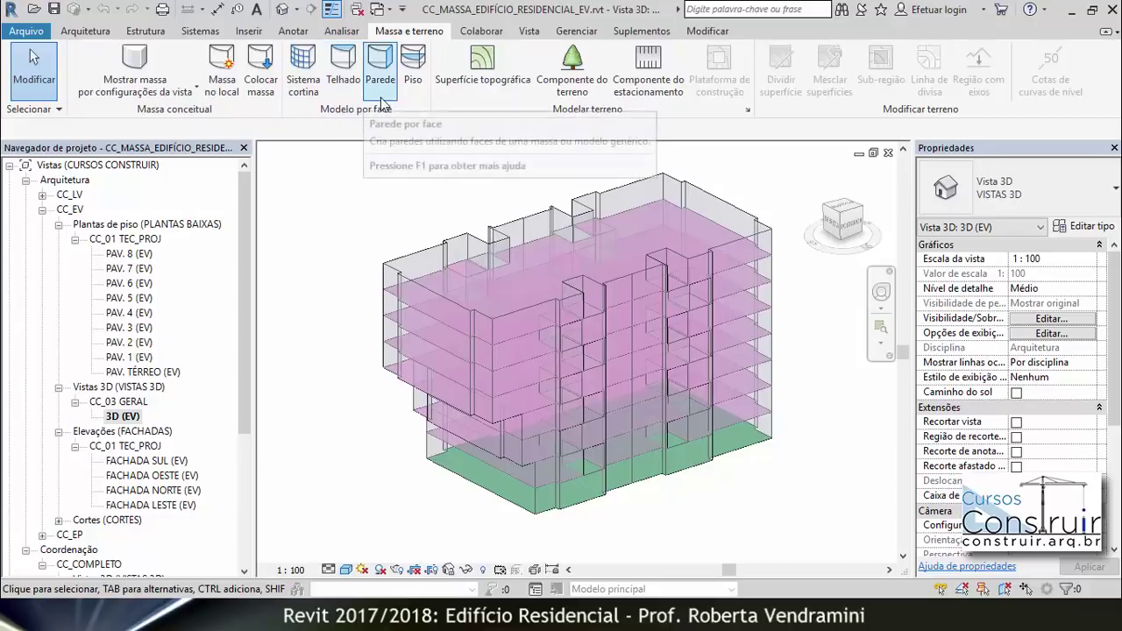
left_click_drag(245, 271, 248, 400)
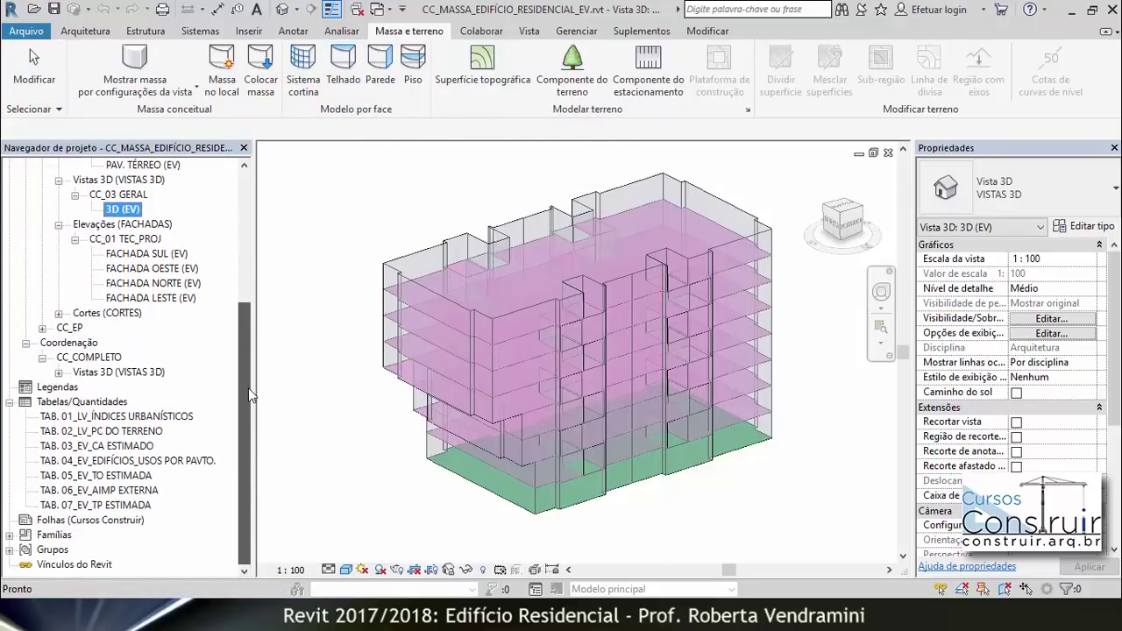
double_click(188, 463)
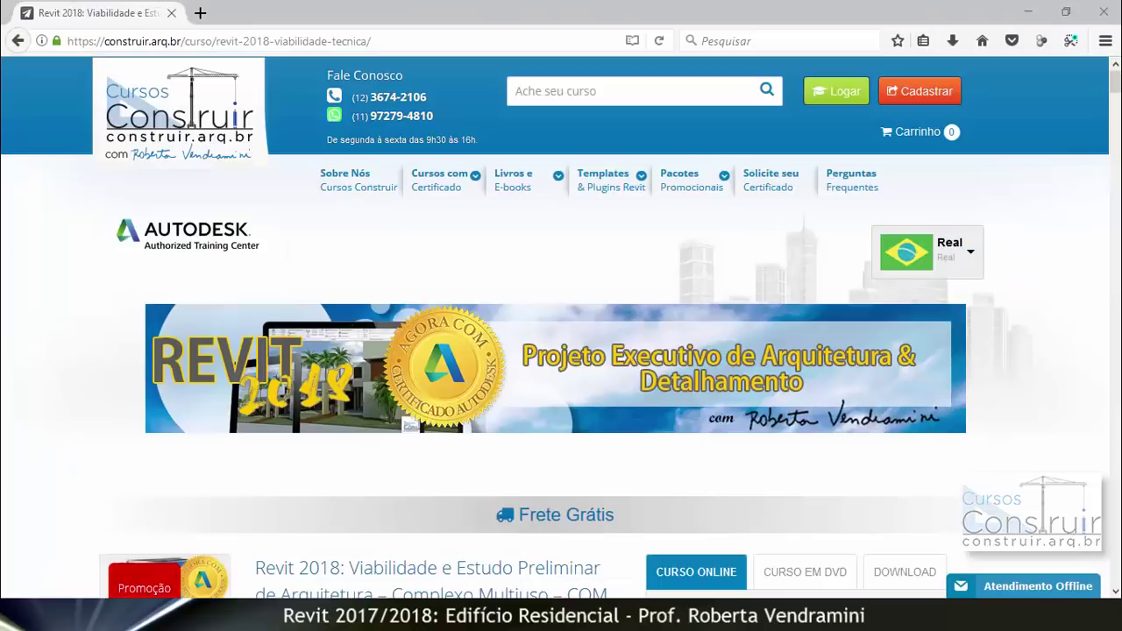
- Scroll through the schedule to review each floor's estimated area
scroll(464, 333, "down", 5)
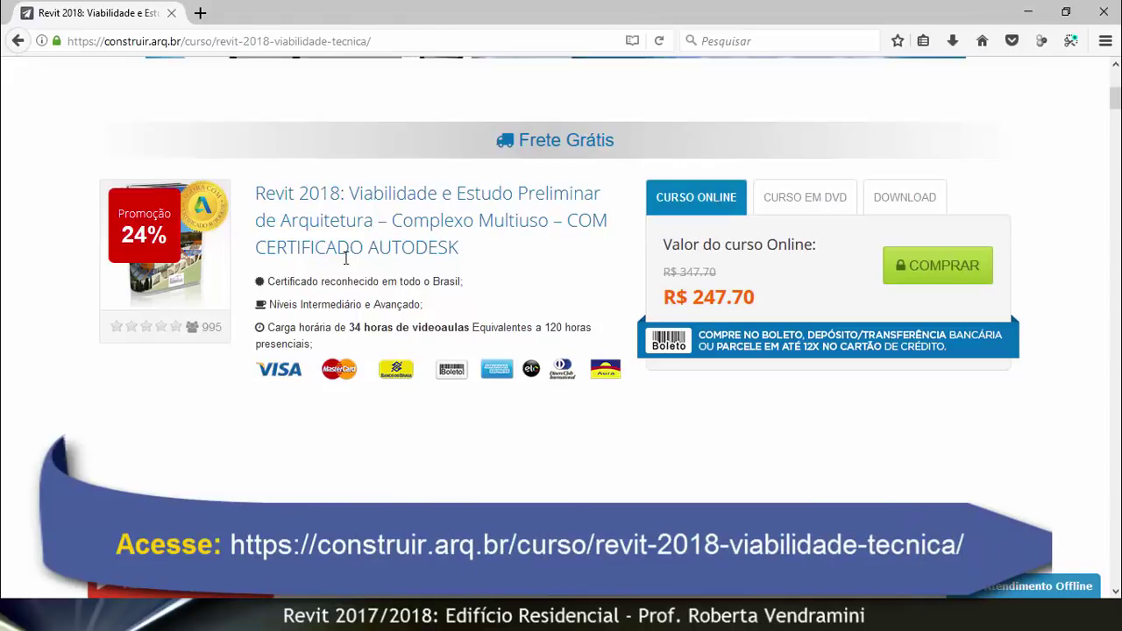
- Scroll down the course page to the gallery and enlarge the club image
scroll(475, 267, "down", 6)
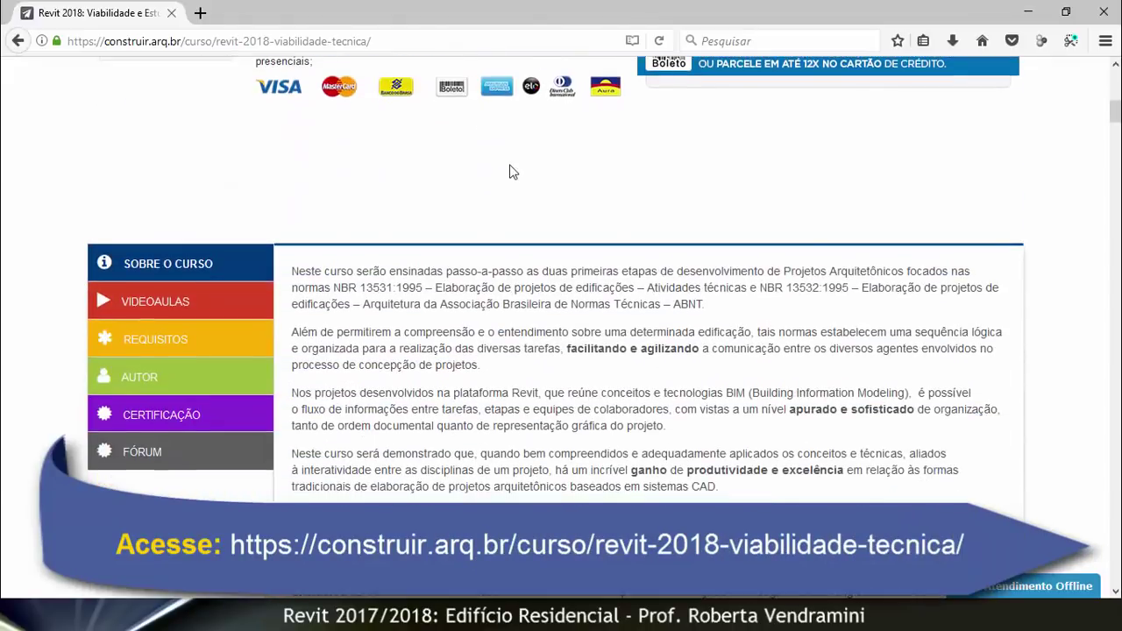
scroll(512, 171, "down", 6)
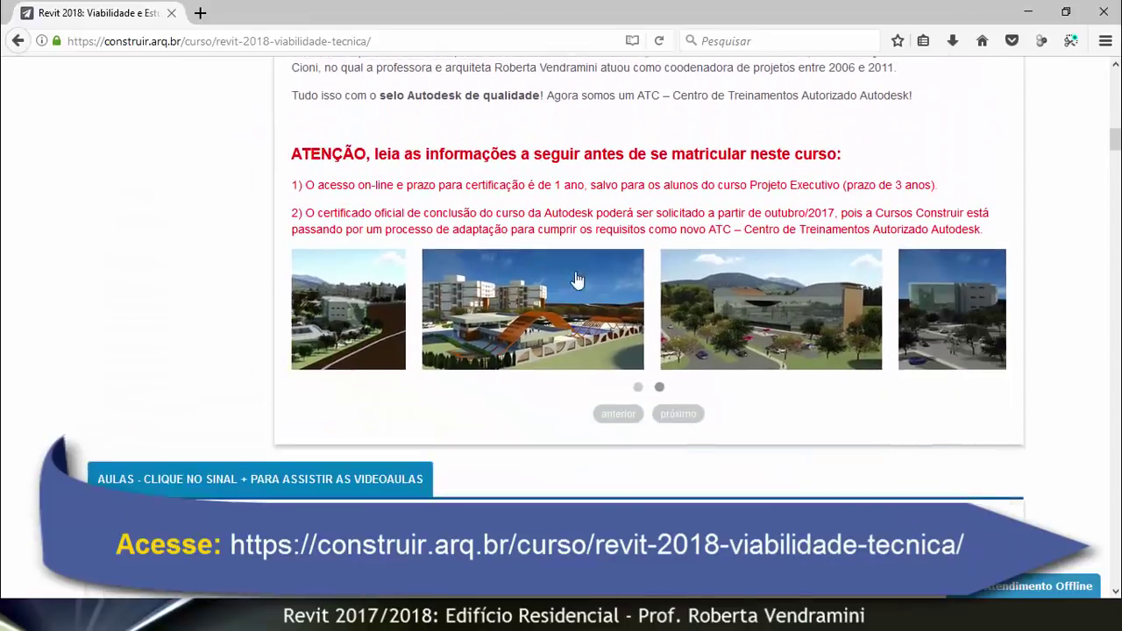
left_click(417, 290)
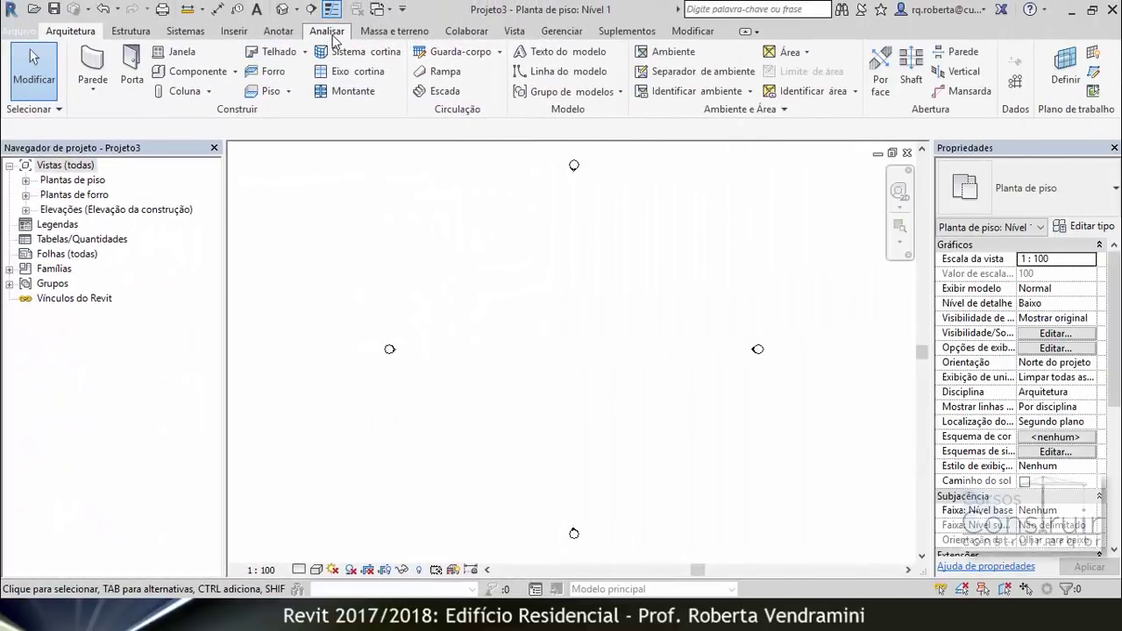
- Start an in-place mass named Massa 1, sketch a rectangle on Nível 1, and finish it
left_click(379, 31)
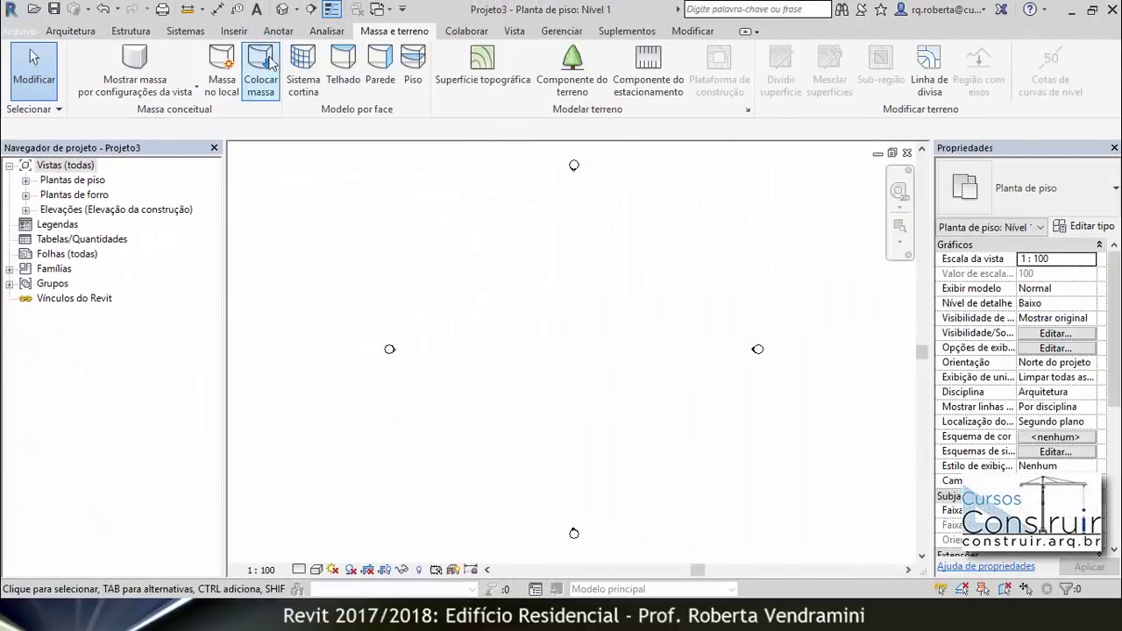
left_click(224, 62)
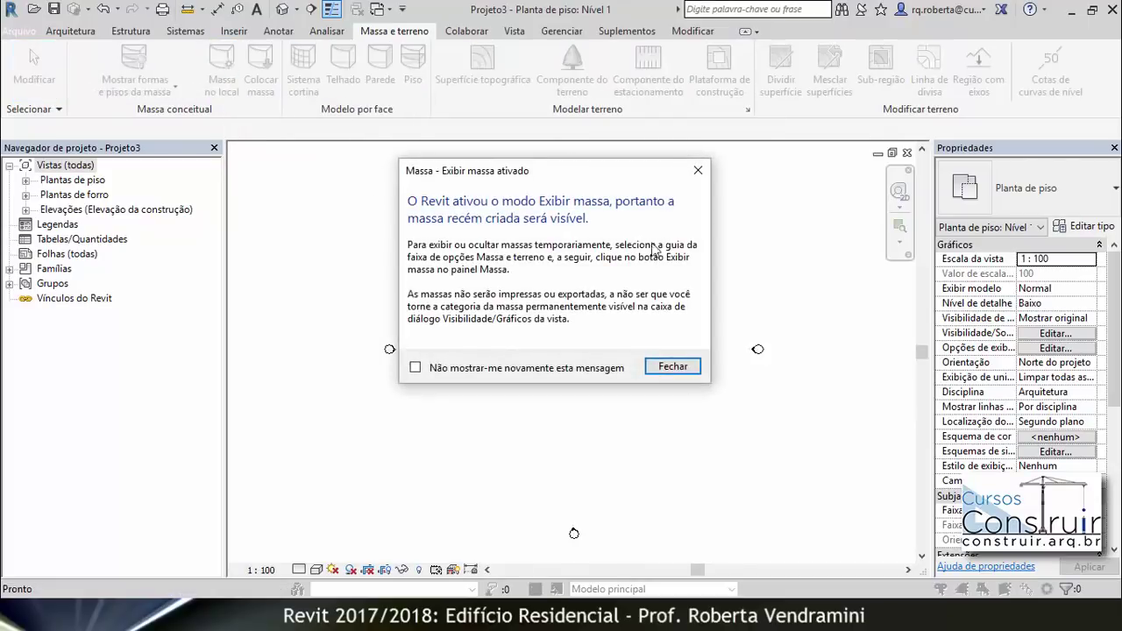
left_click(681, 367)
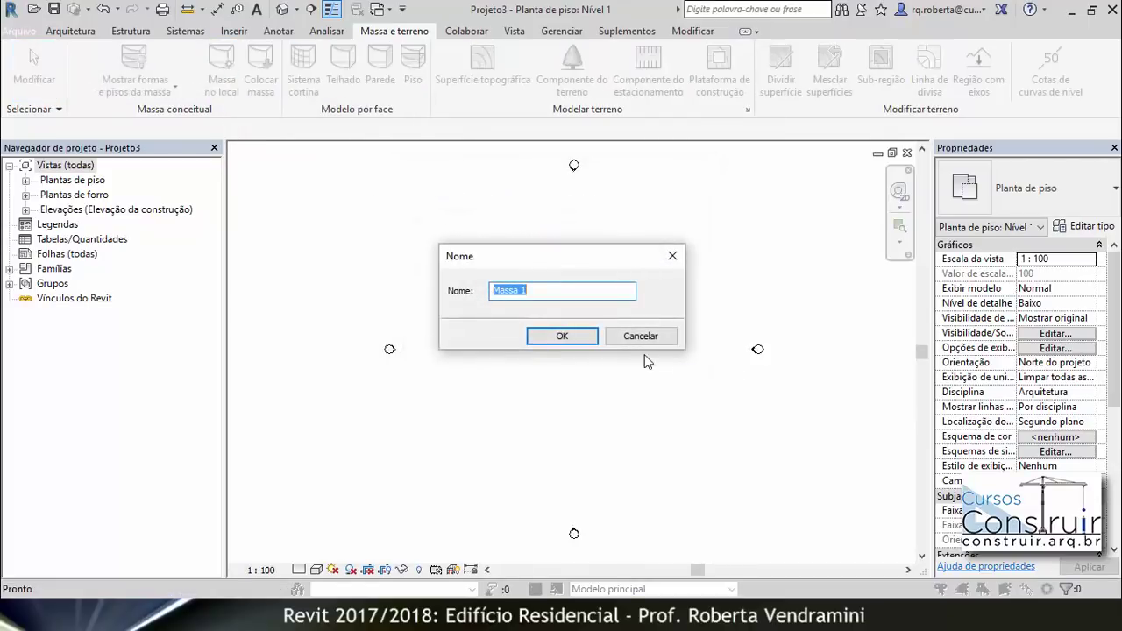
left_click(576, 339)
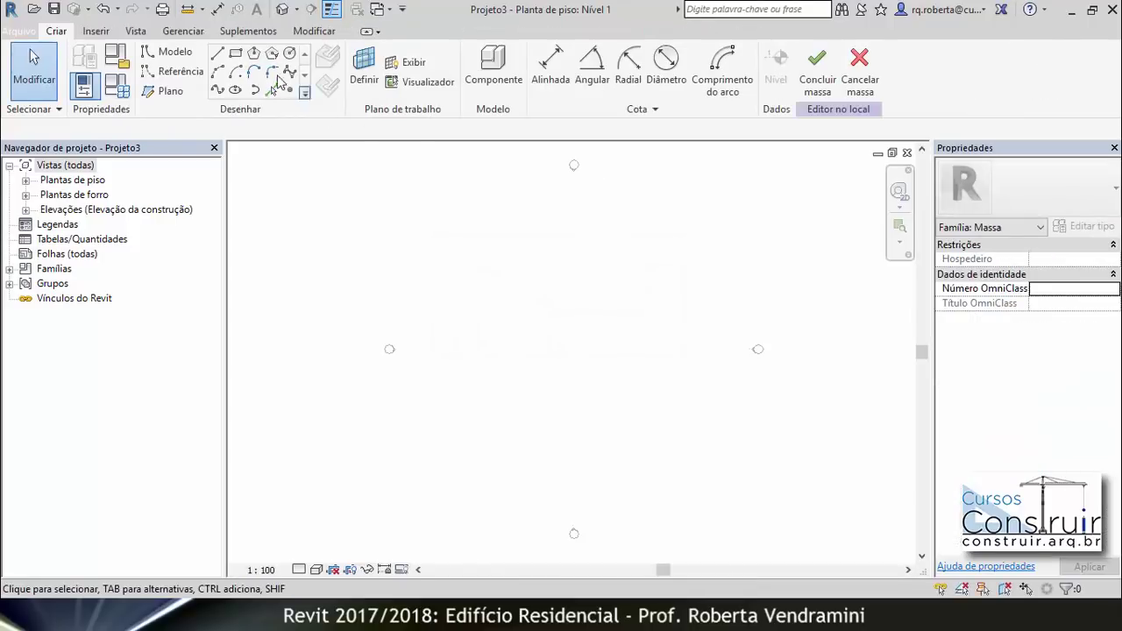
left_click(235, 52)
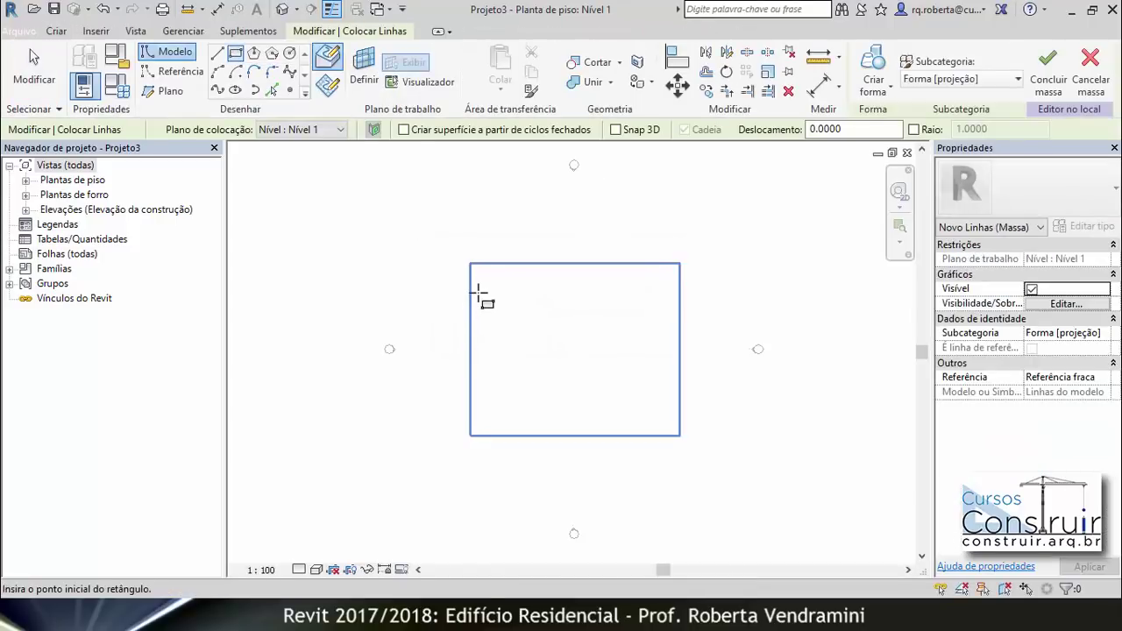
left_click(478, 282)
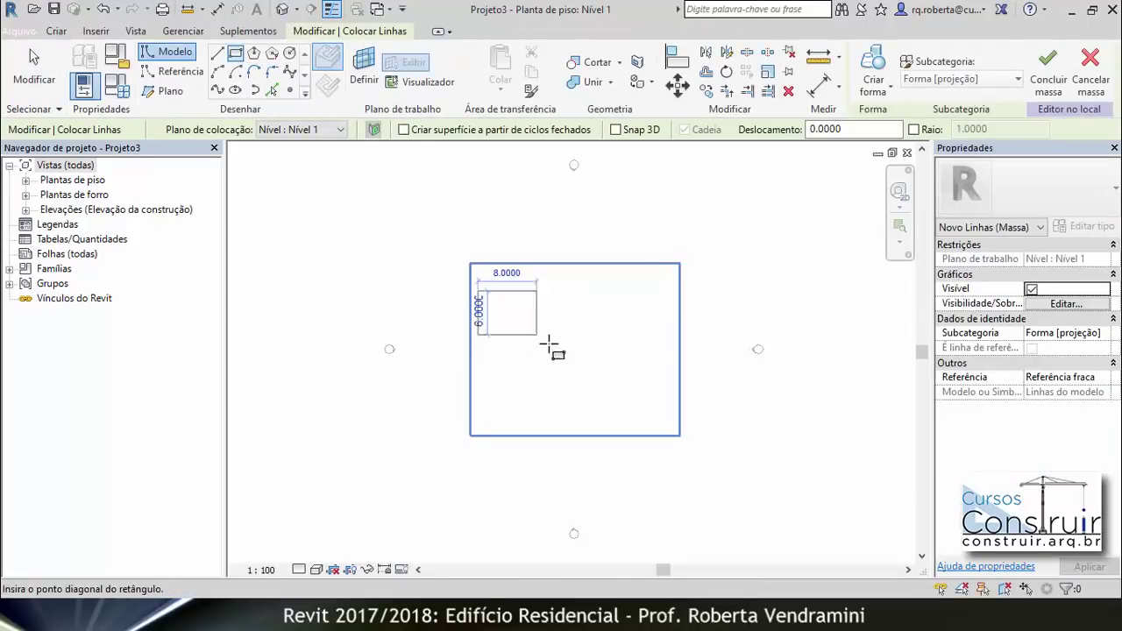
left_click(703, 423)
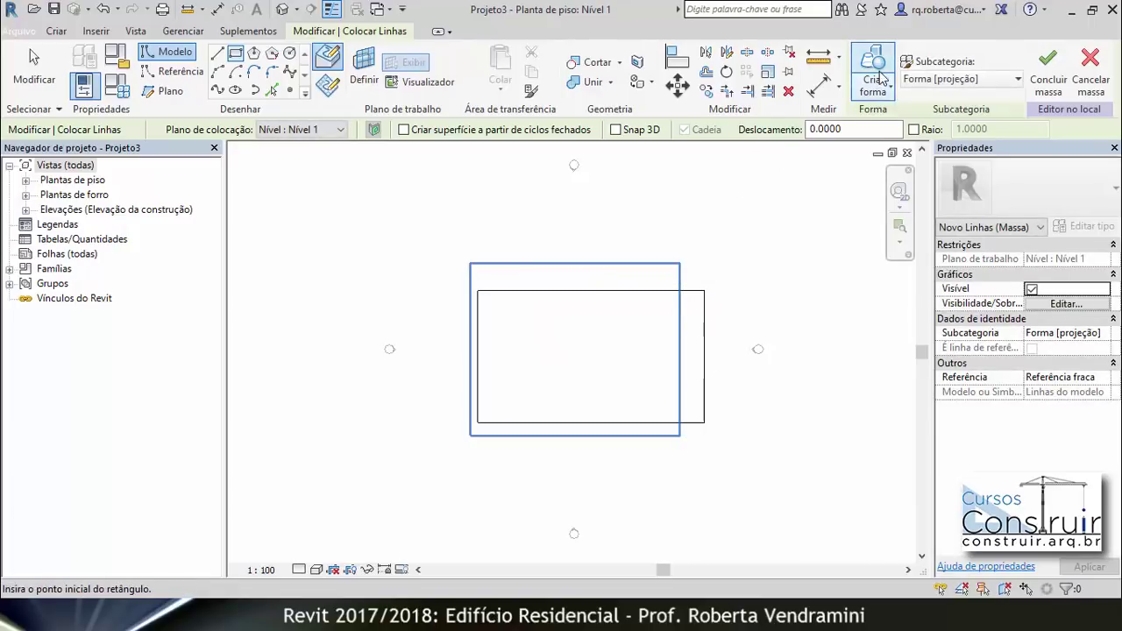
key("Escape")
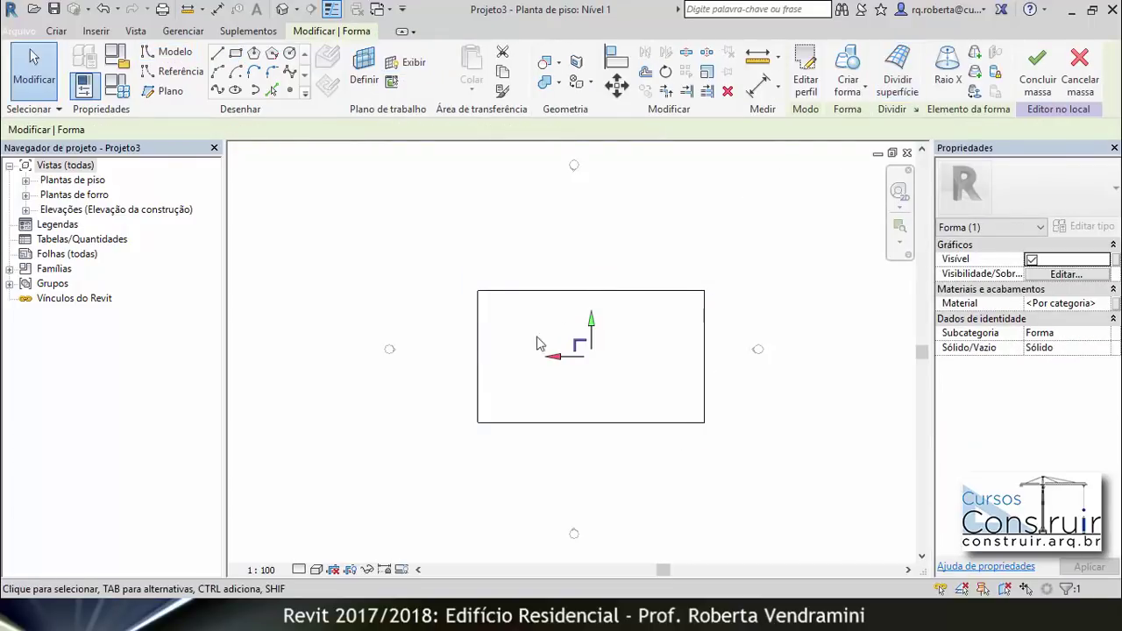
left_click(1040, 83)
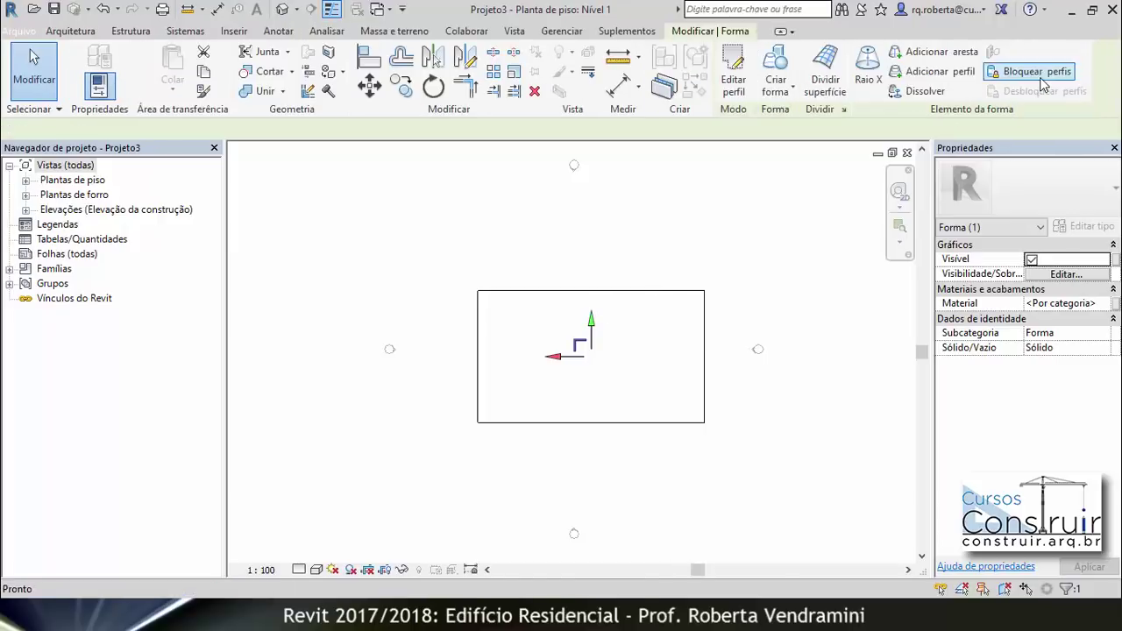
left_click(282, 8)
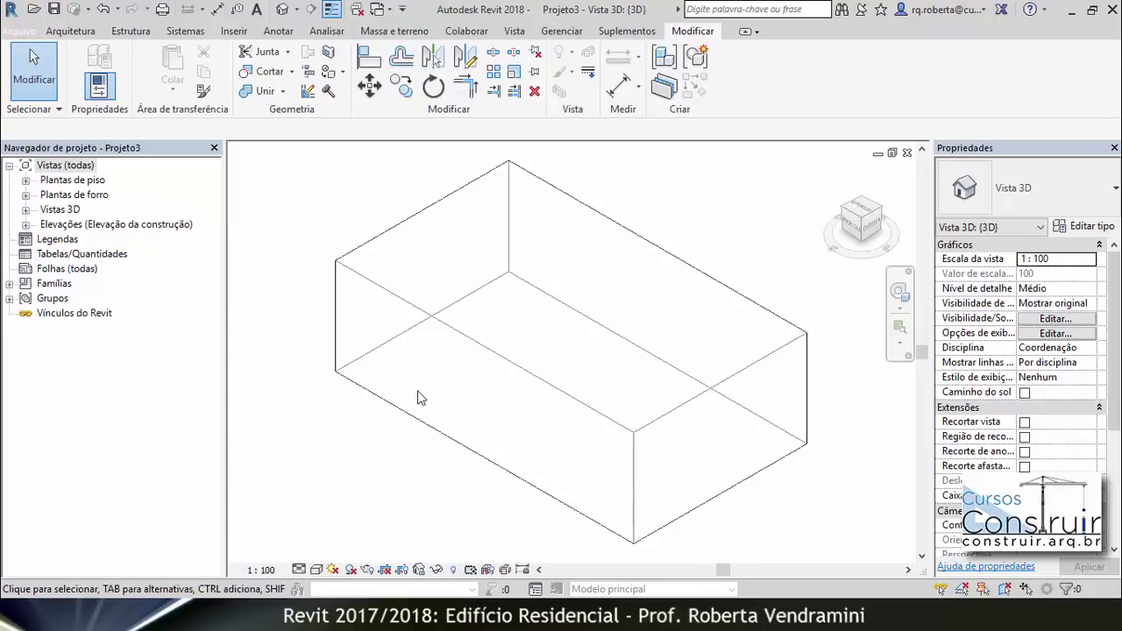
scroll(418, 368, "down", 5)
scroll(365, 347, "up", 2)
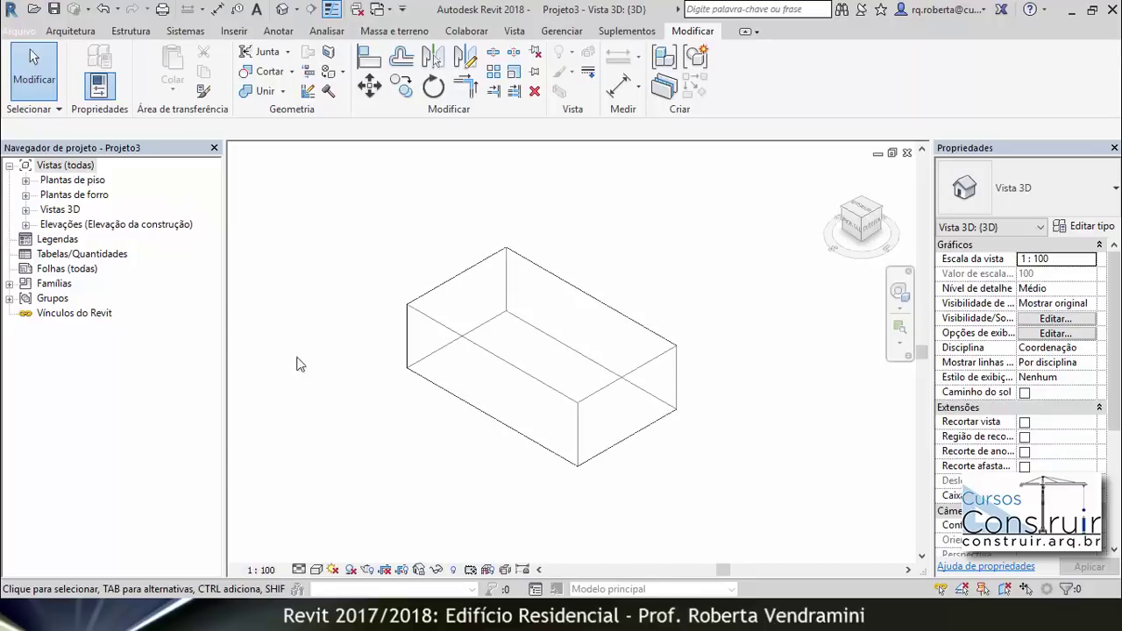
left_click(25, 225)
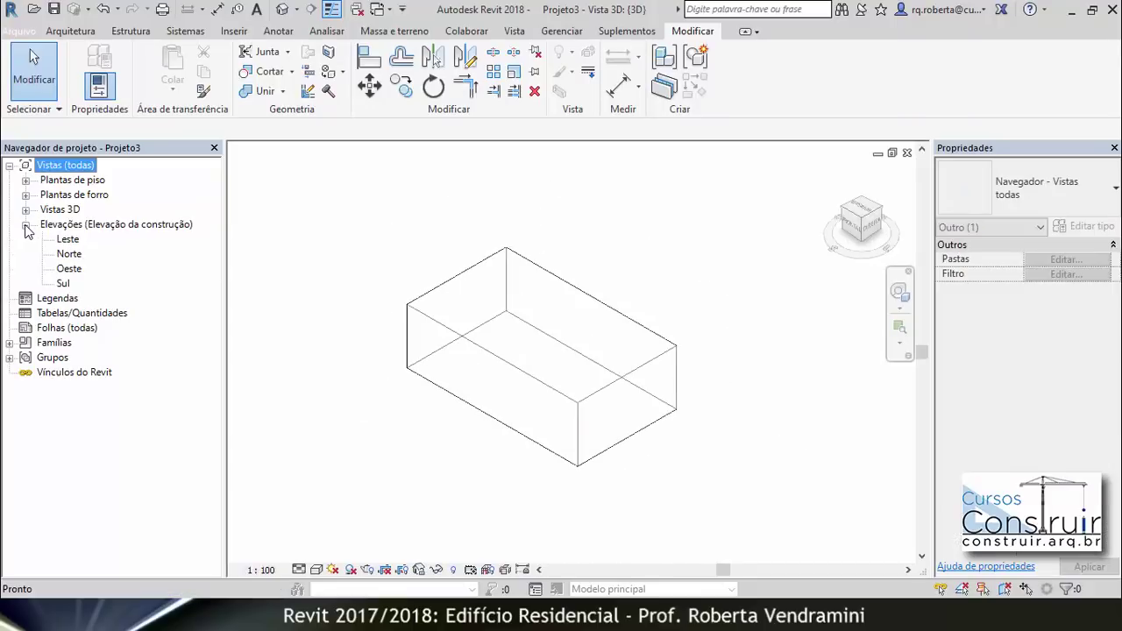
double_click(70, 241)
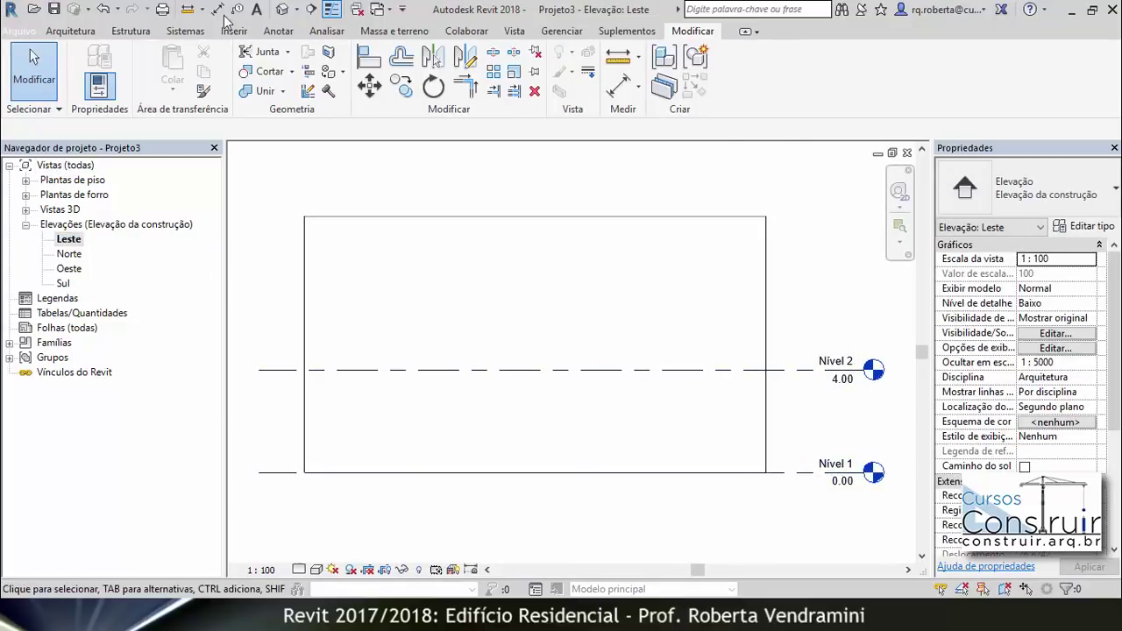
left_click(282, 9)
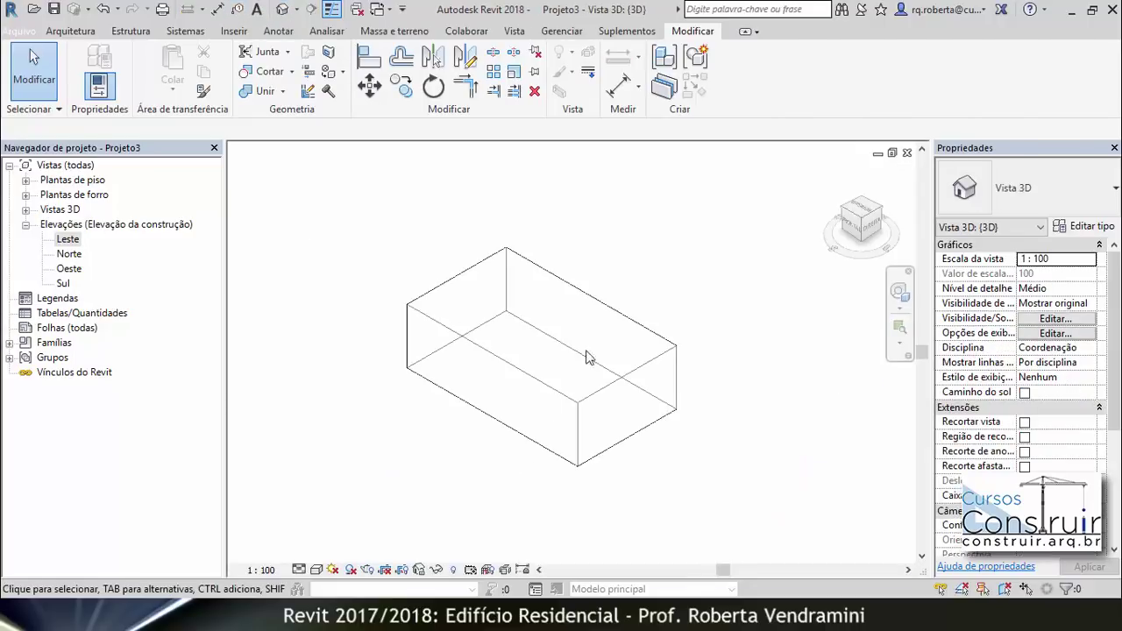
left_click(75, 32)
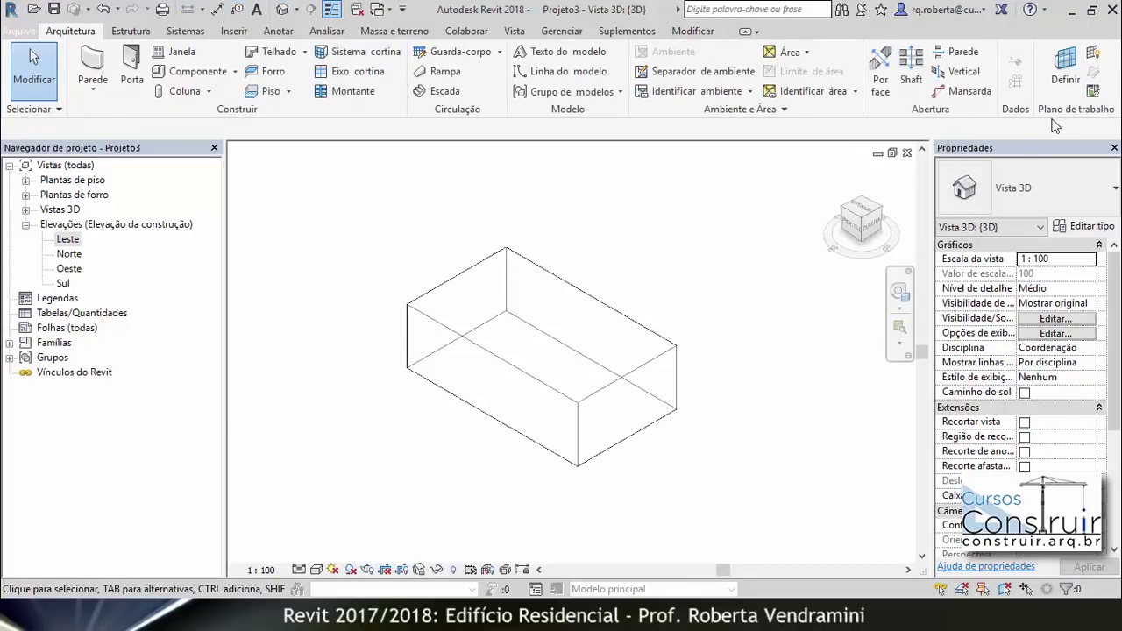
- Display the work plane grid in 3D and stretch it toward the lower right
left_click(1093, 57)
scroll(641, 449, "up", 2)
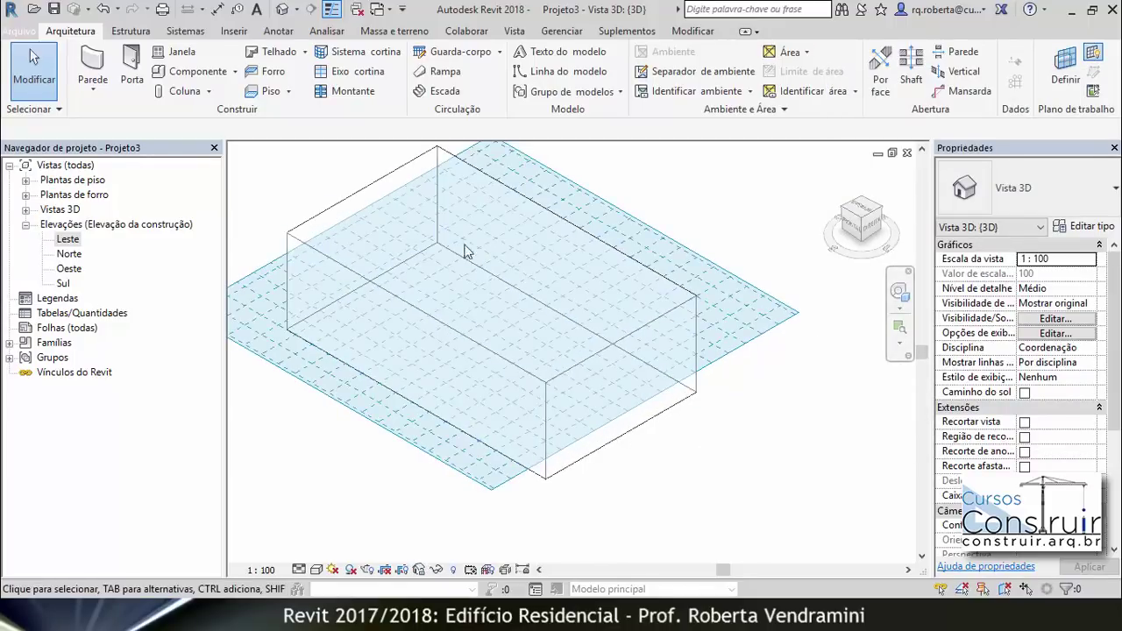
left_click(510, 488)
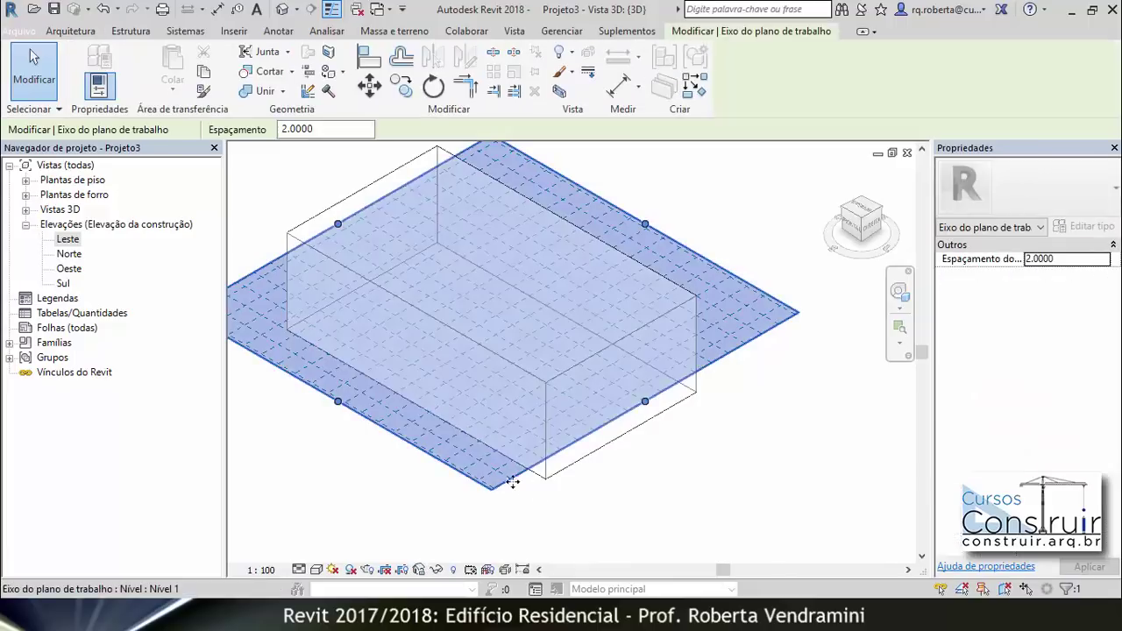
left_click_drag(645, 401, 749, 461)
left_click(738, 237)
- Extend the work plane grid further downward and to the left around the mass
scroll(709, 384, "down", 3)
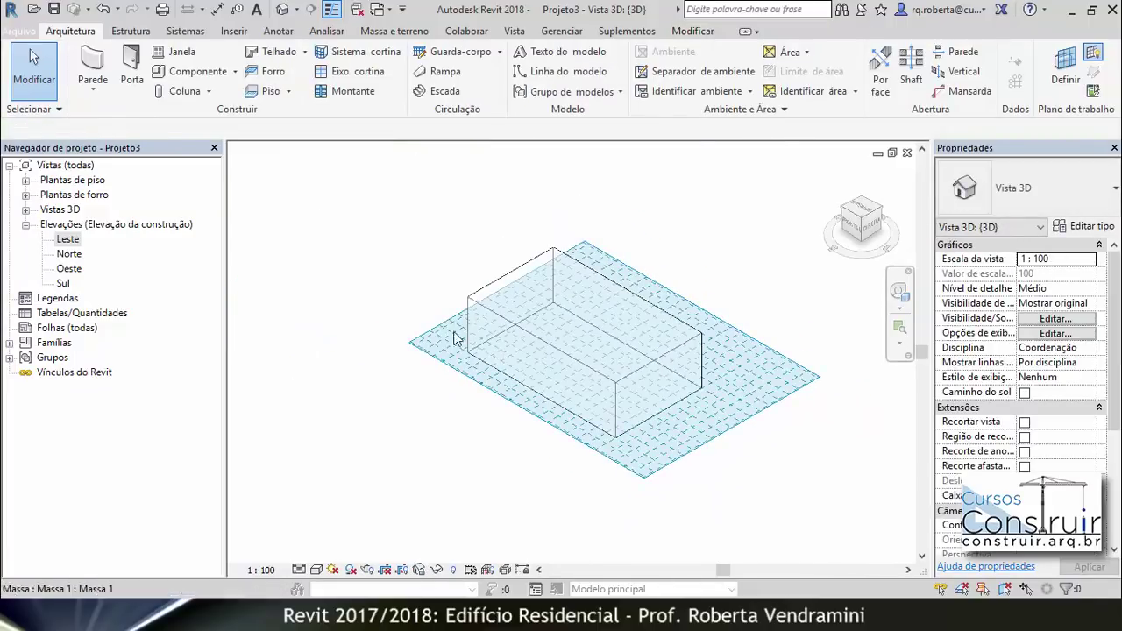
scroll(501, 267, "up", 5)
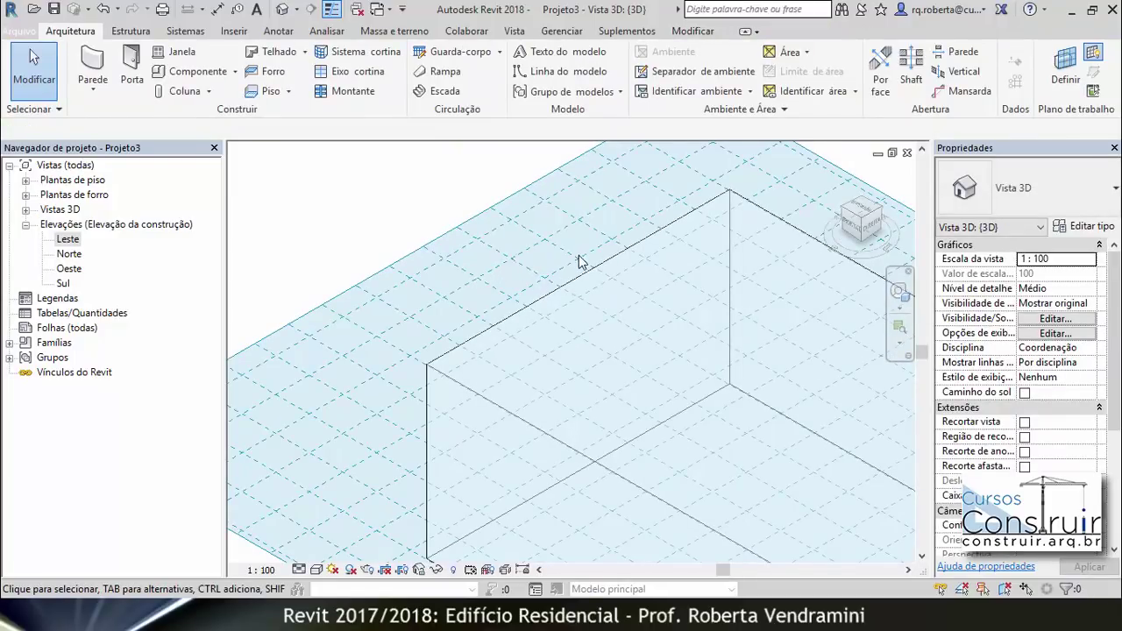
scroll(412, 309, "down", 5)
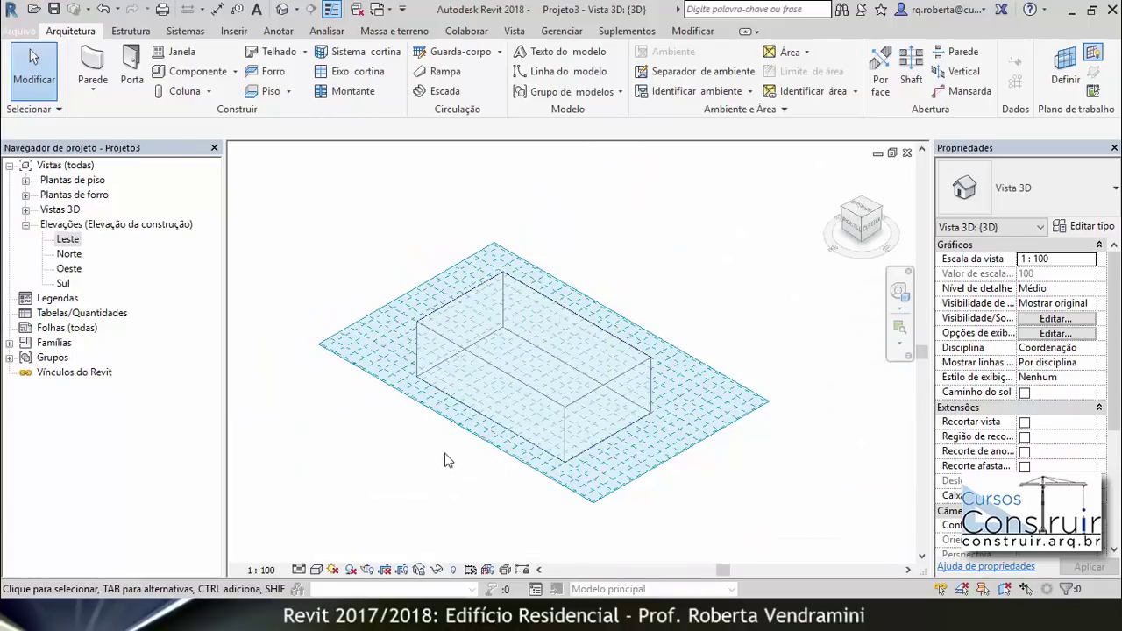
middle_click_drag(429, 466, 533, 468, "shift")
left_click(530, 452)
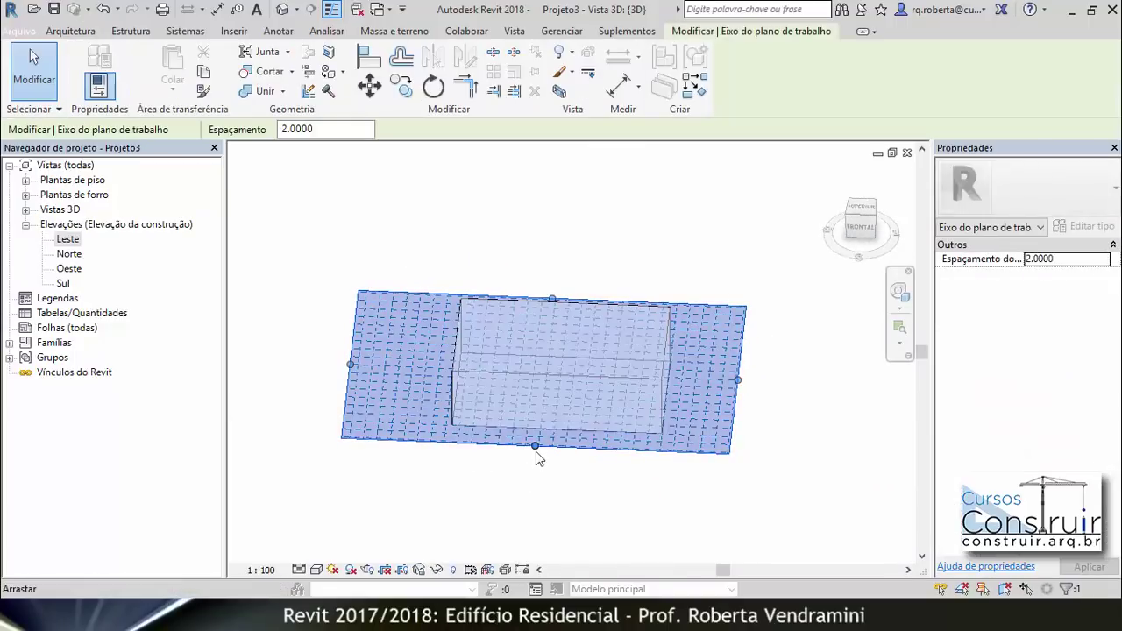
left_click_drag(537, 467, 524, 538)
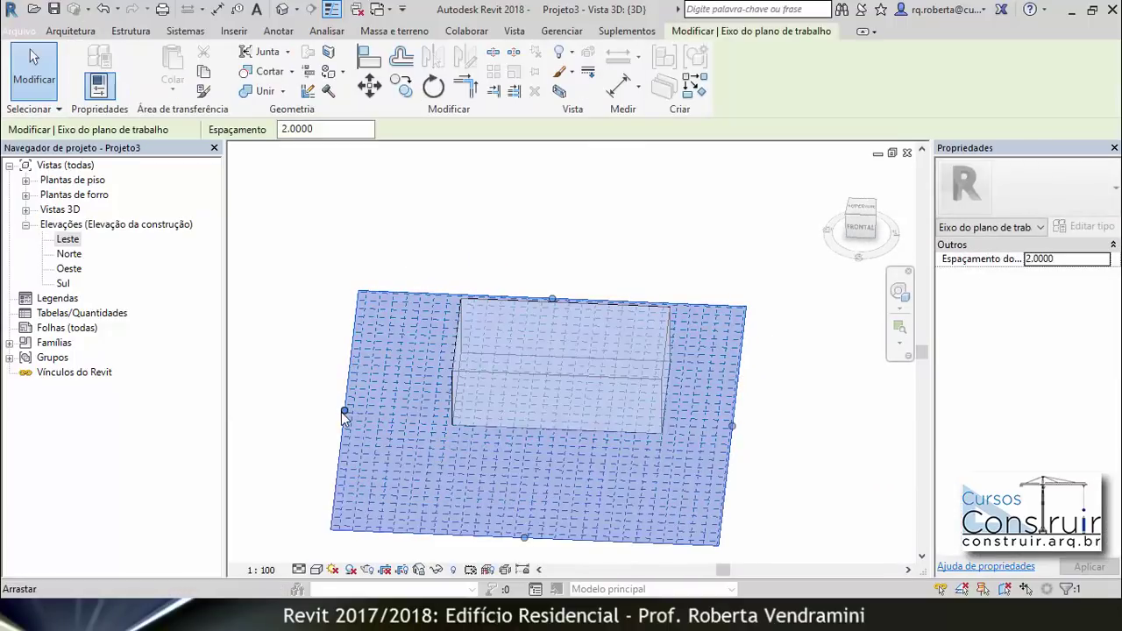
left_click_drag(345, 412, 315, 406)
middle_click_drag(526, 412, 468, 400, "shift")
scroll(393, 371, "up", 4)
left_click(378, 338)
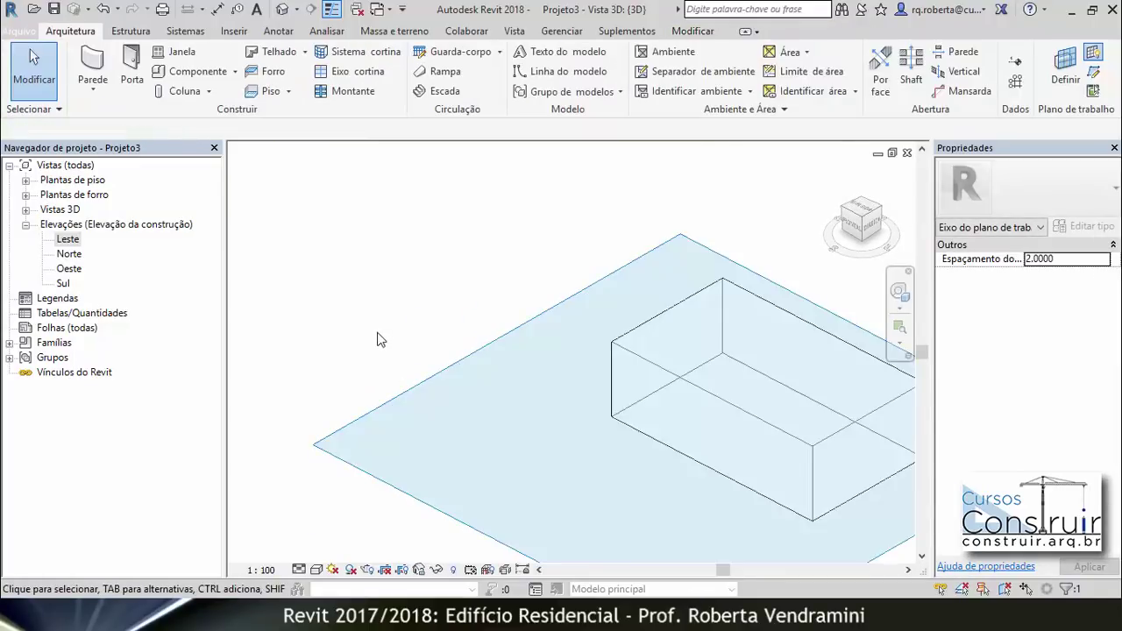
- Start the Parede tool with wall height set to 4.0000
left_click(98, 70)
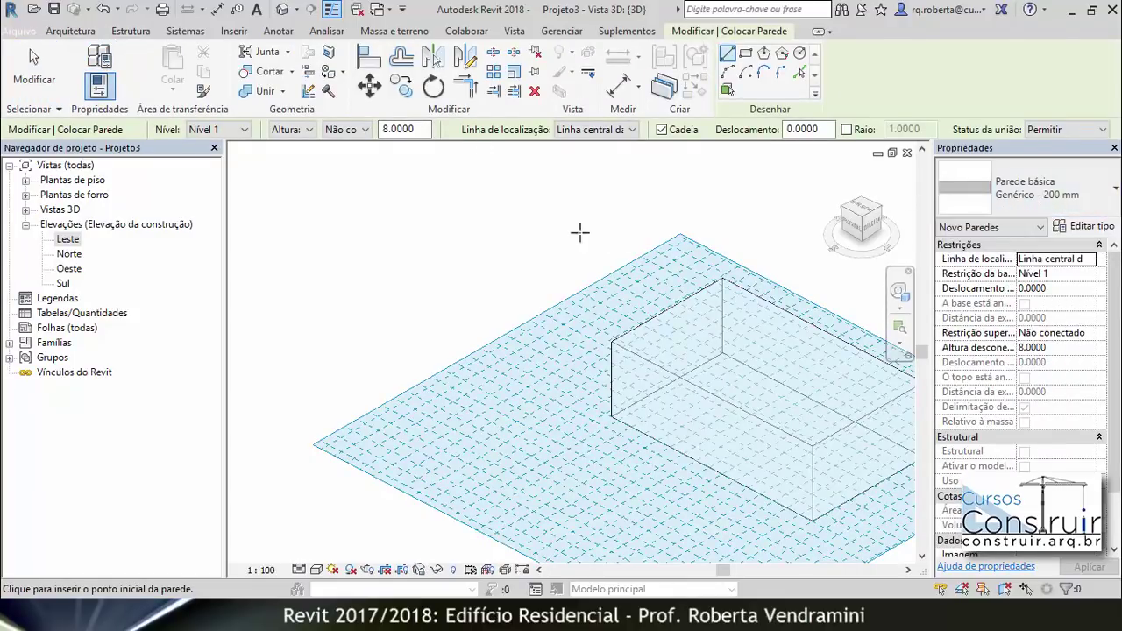
scroll(528, 386, "up", 5)
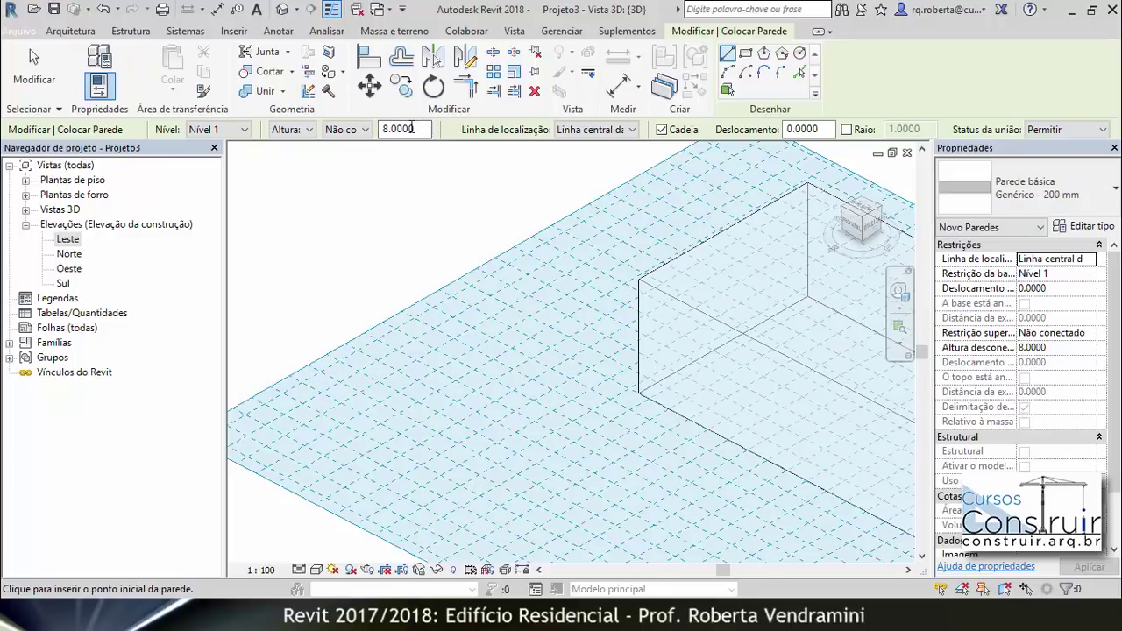
left_click_drag(428, 129, 389, 129)
scroll(426, 390, "up", 3)
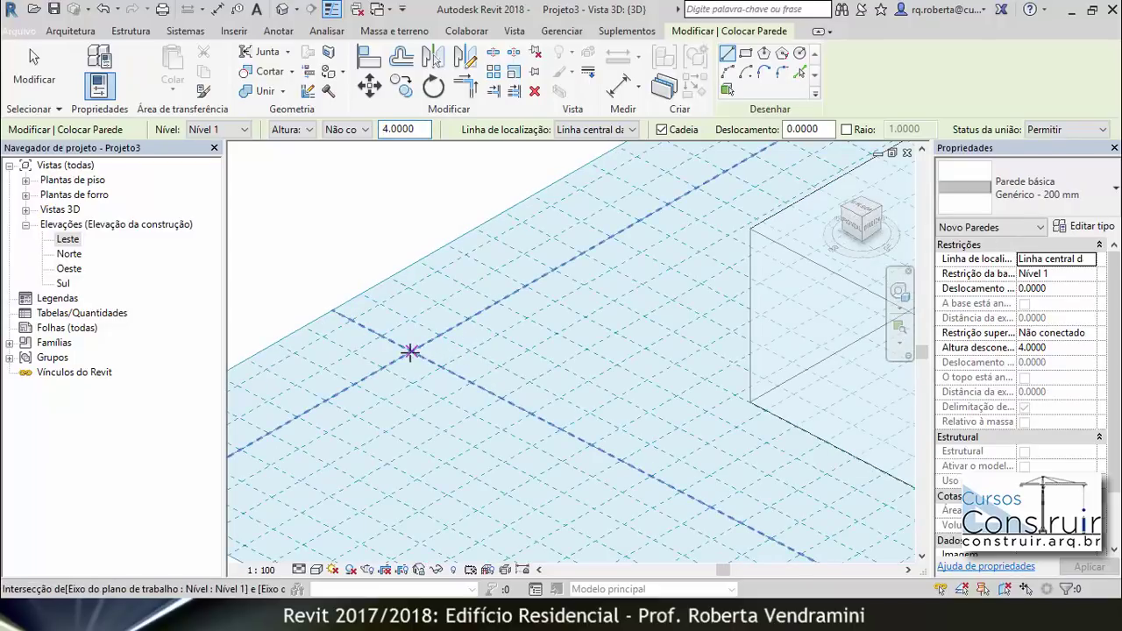
- Chain six connected walls in a zigzag across grid intersections beside the mass
left_click(411, 351)
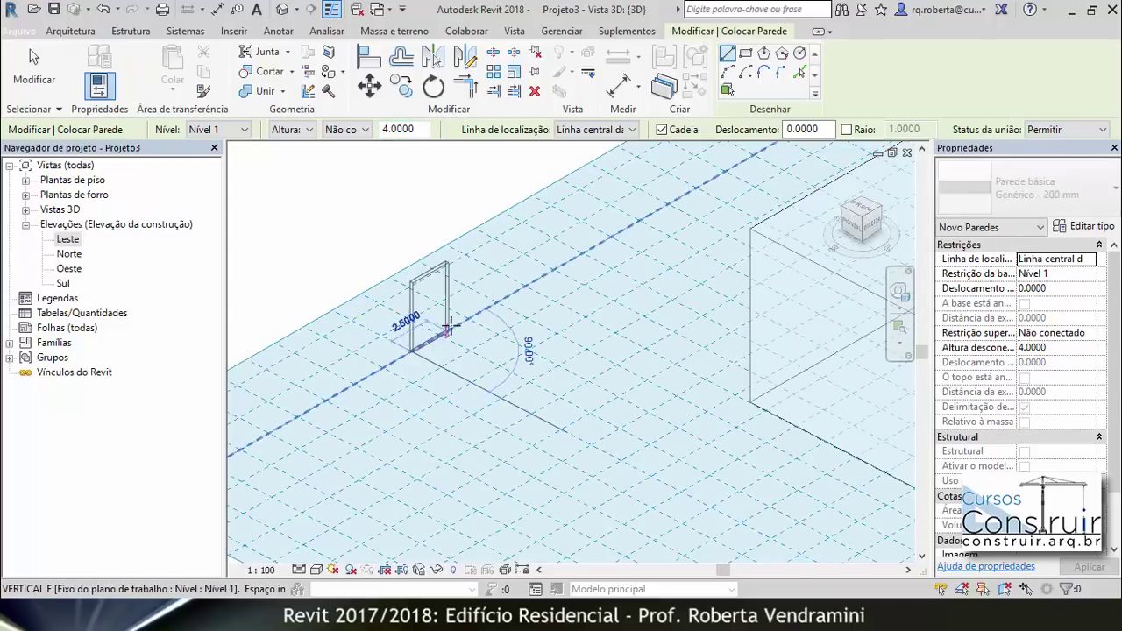
left_click(496, 302)
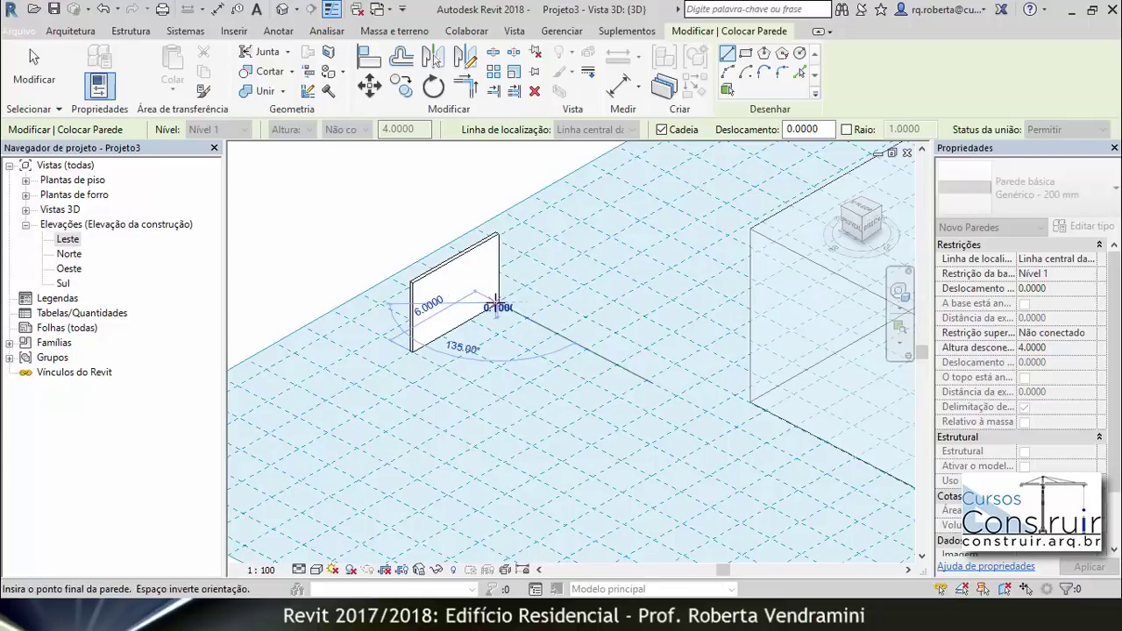
left_click(553, 334)
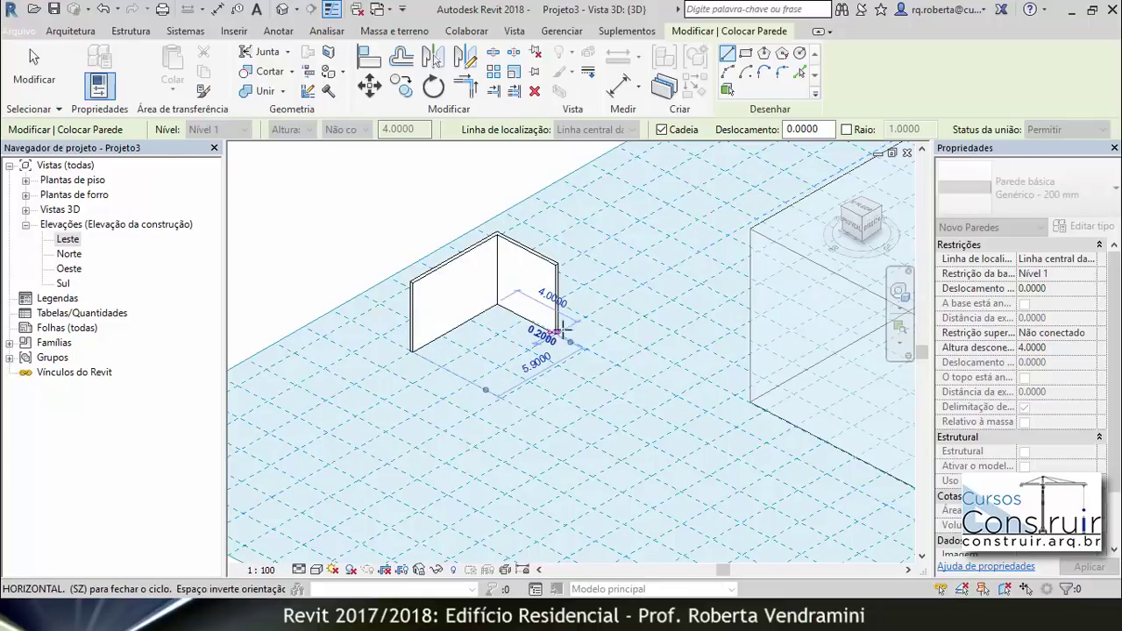
left_click(616, 303)
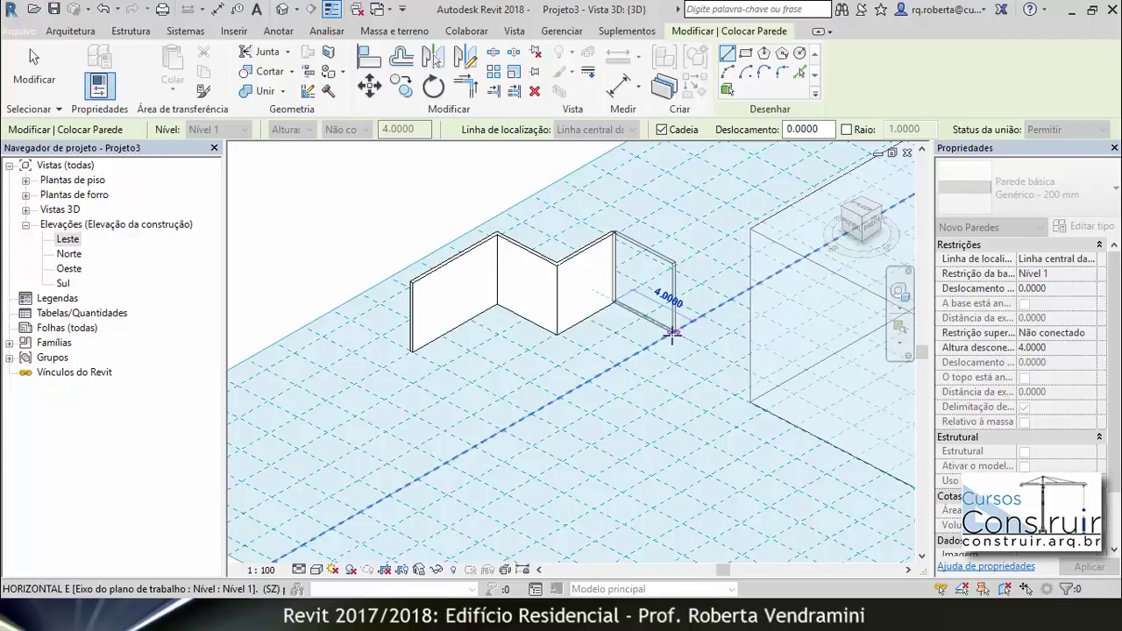
left_click(672, 333)
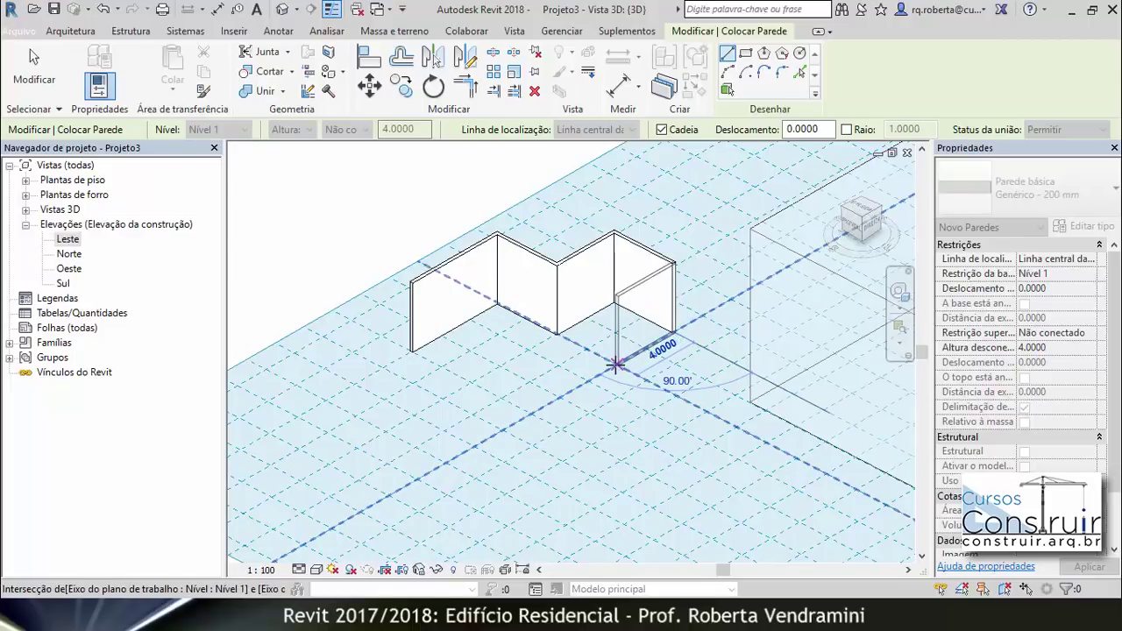
left_click(616, 363)
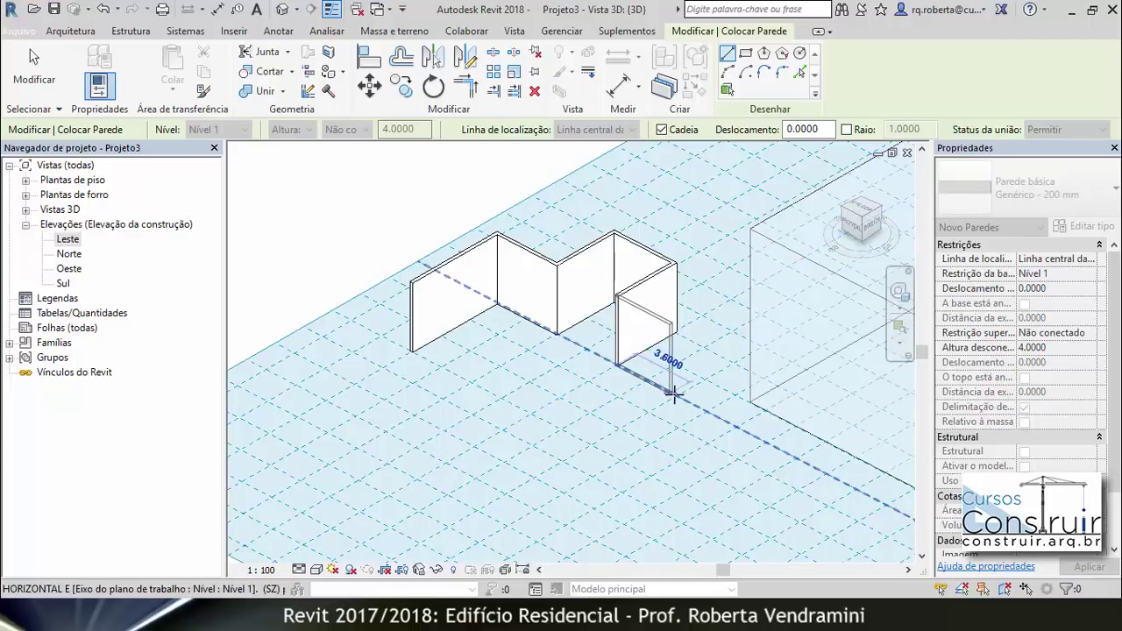
left_click(618, 429)
key("Escape")
key("Escape")
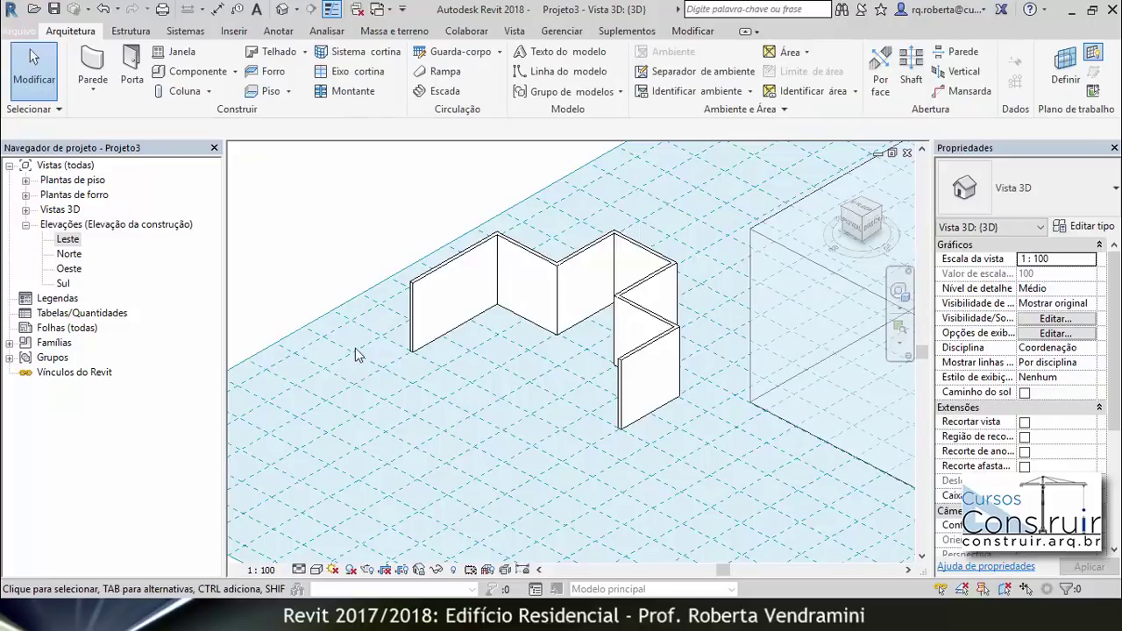
- Change the work plane grid spacing from 2.0000 to 1
left_click(367, 295)
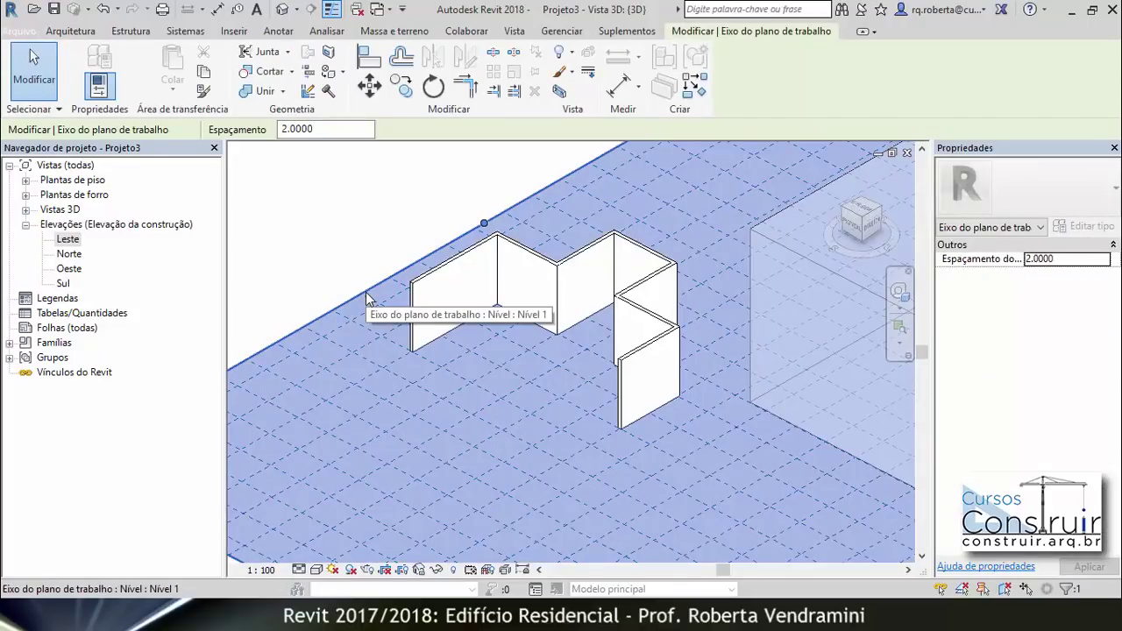
double_click(309, 131)
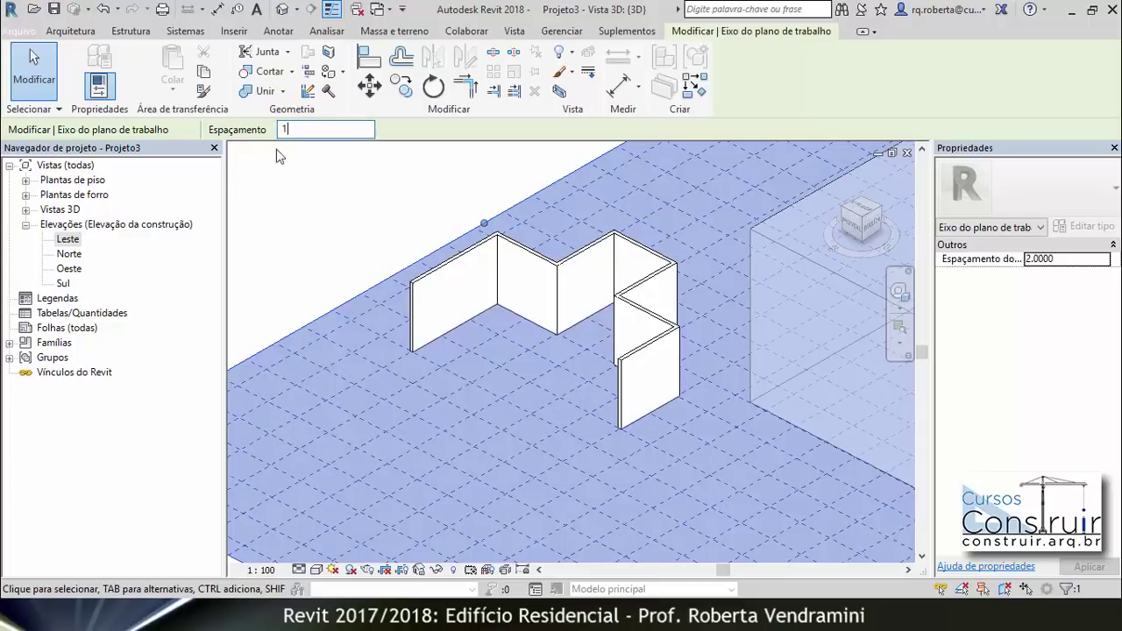
type("1")
key("Return")
left_click(296, 204)
scroll(547, 392, "up", 2)
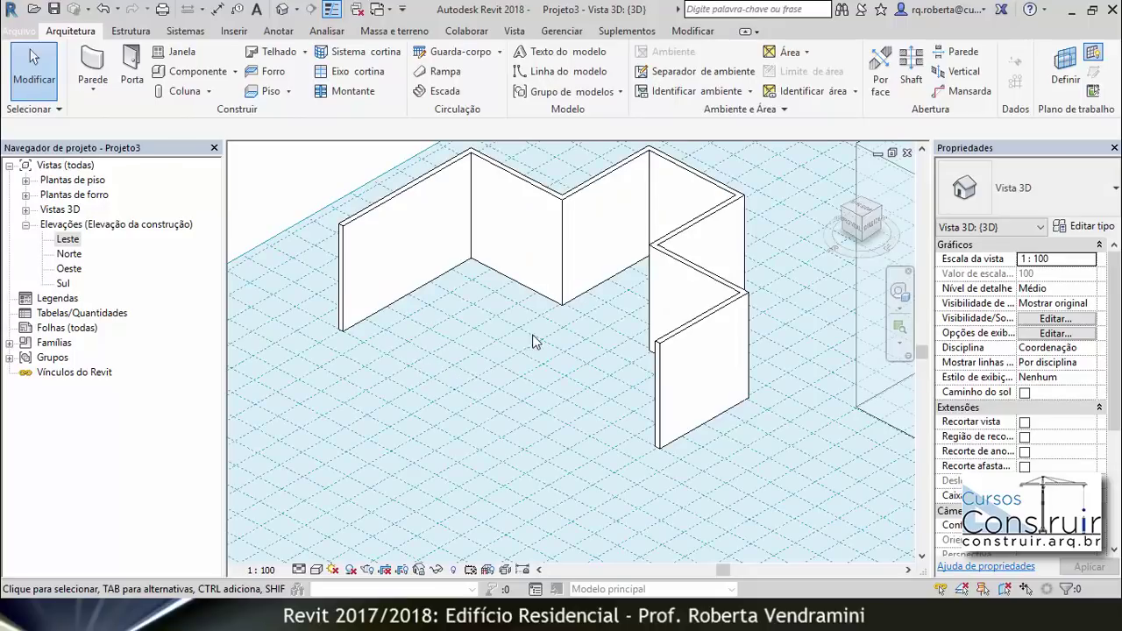
left_click(26, 180)
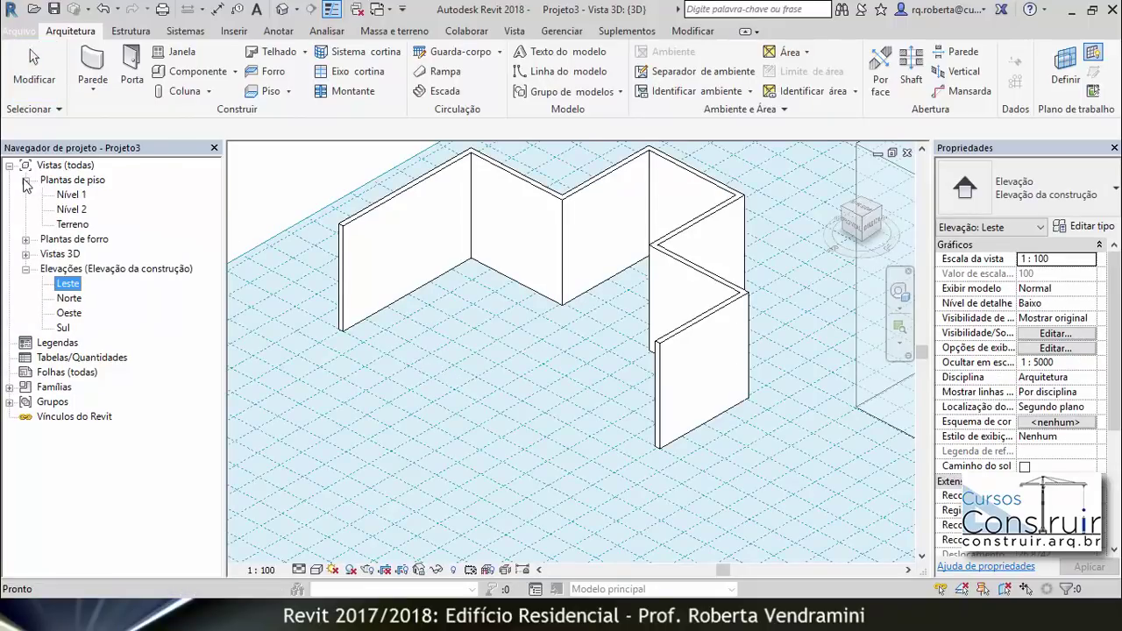
- On the Nível 1 plan, display the work plane grid and set its spacing to 3
double_click(71, 196)
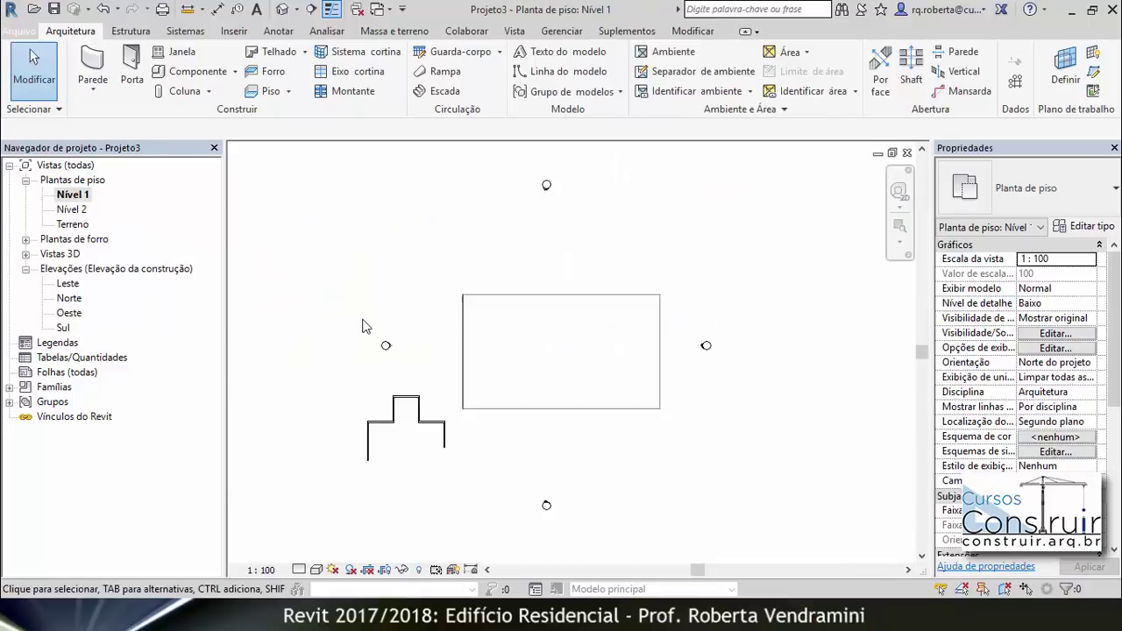
scroll(380, 382, "up", 1)
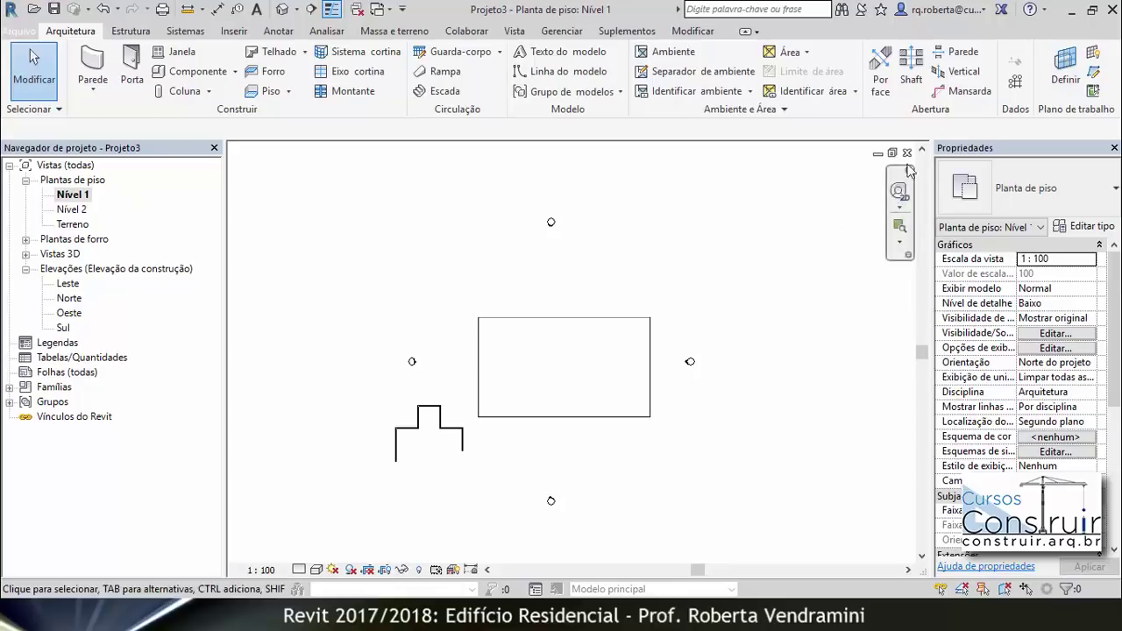
left_click(1093, 53)
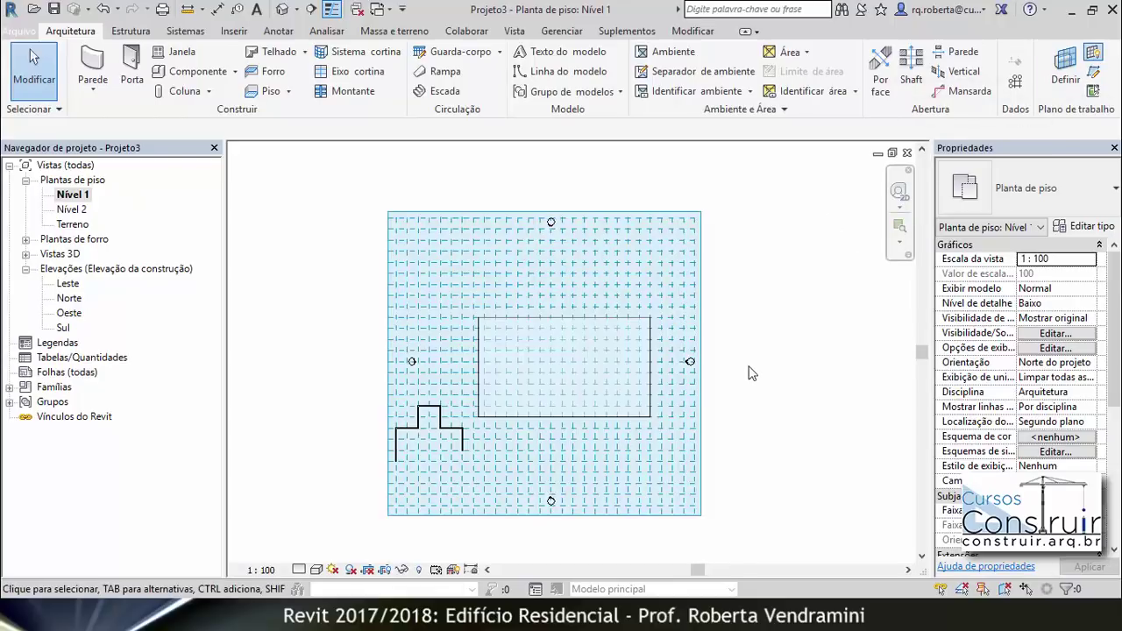
left_click(640, 212)
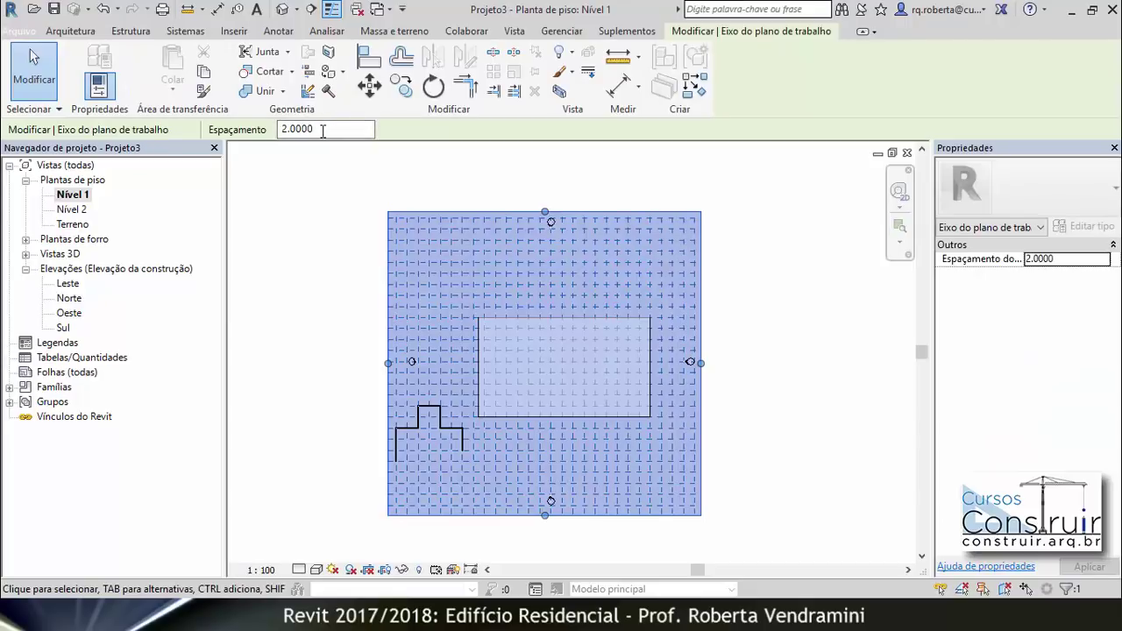
left_click(333, 262)
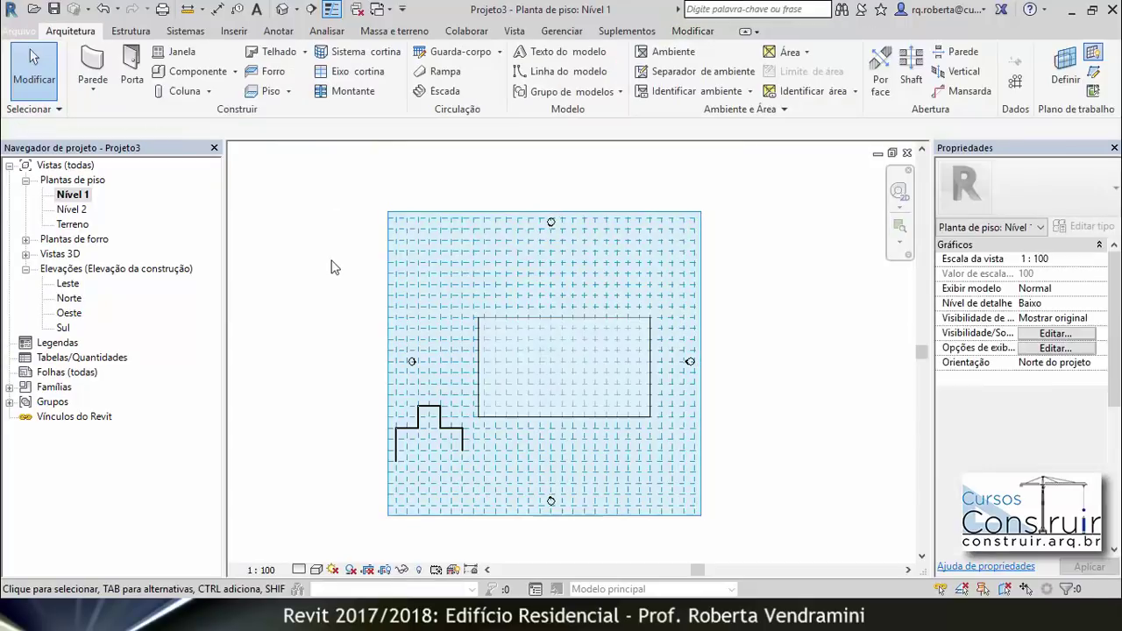
left_click(462, 213)
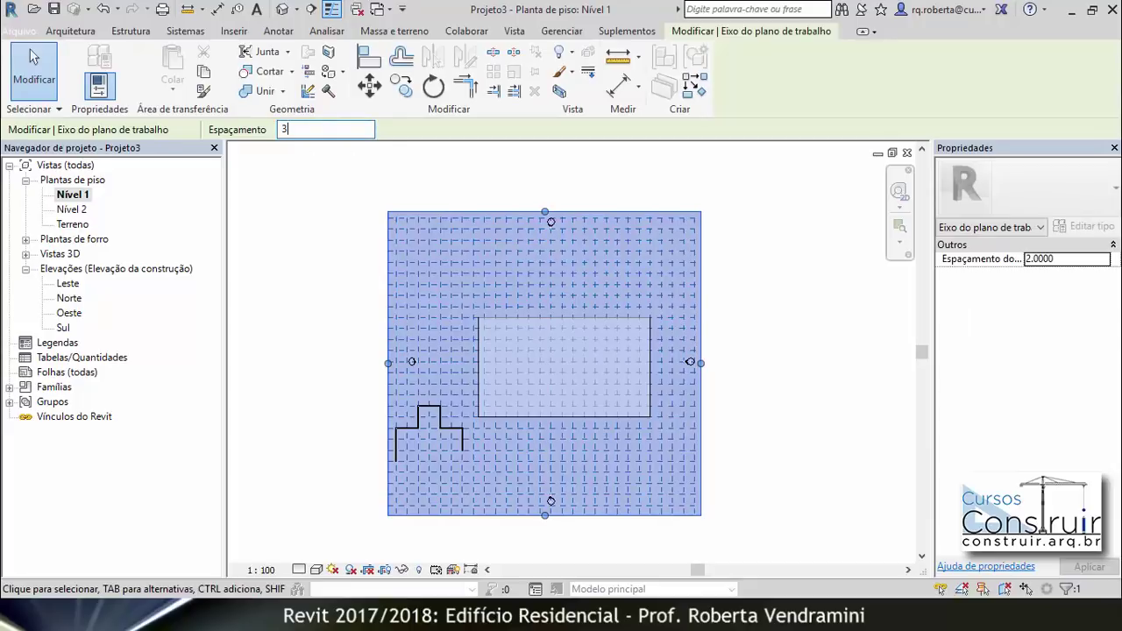
type("3")
left_click(291, 279)
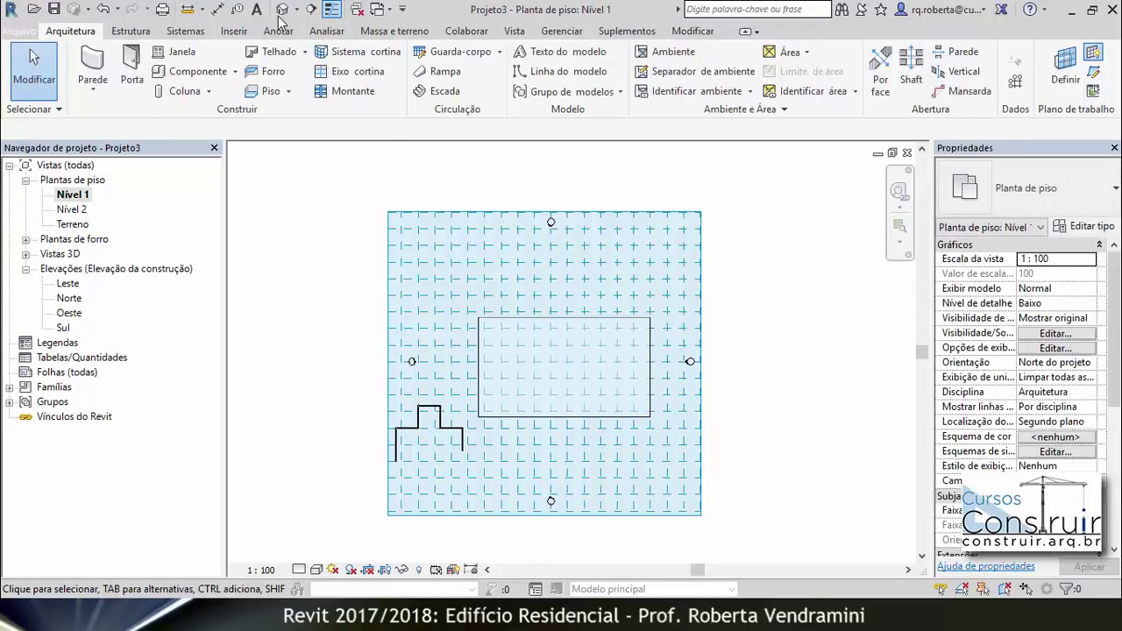
- Check the work plane in the default 3D view, then reselect the Nível 1 grid
left_click(282, 10)
left_click(340, 203)
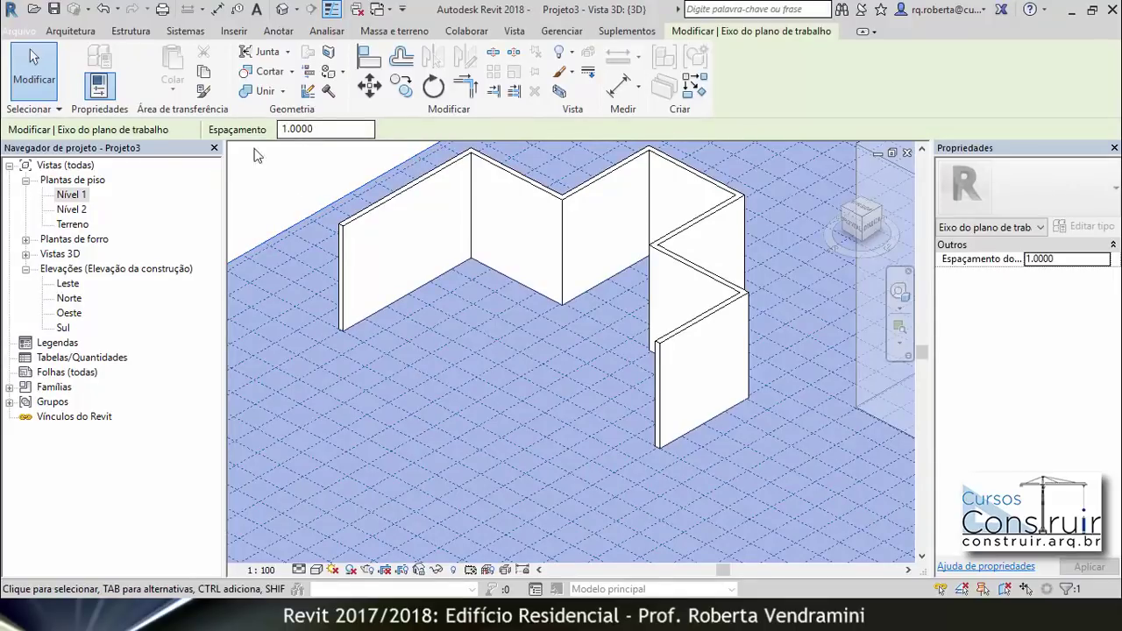
double_click(72, 194)
left_click(375, 392)
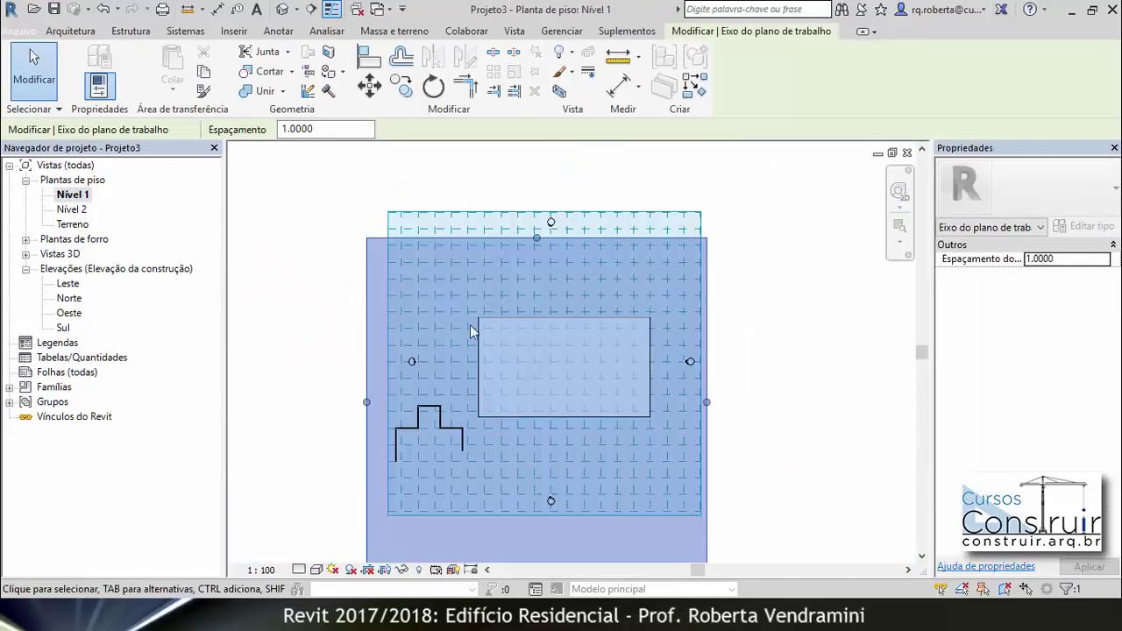
left_click(809, 306)
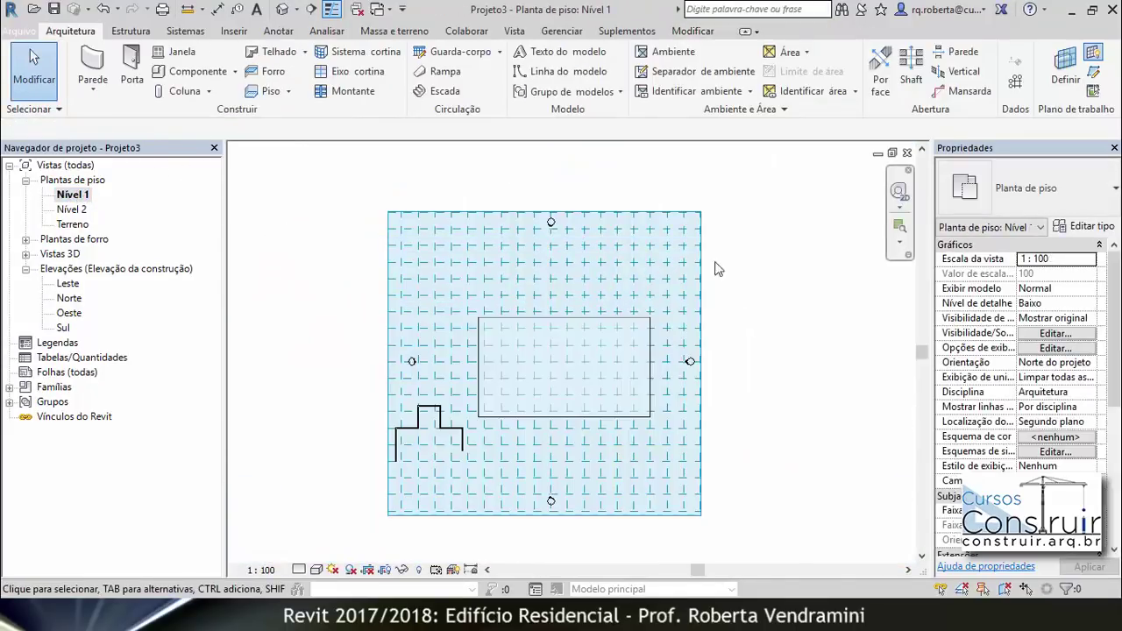
left_click(471, 216)
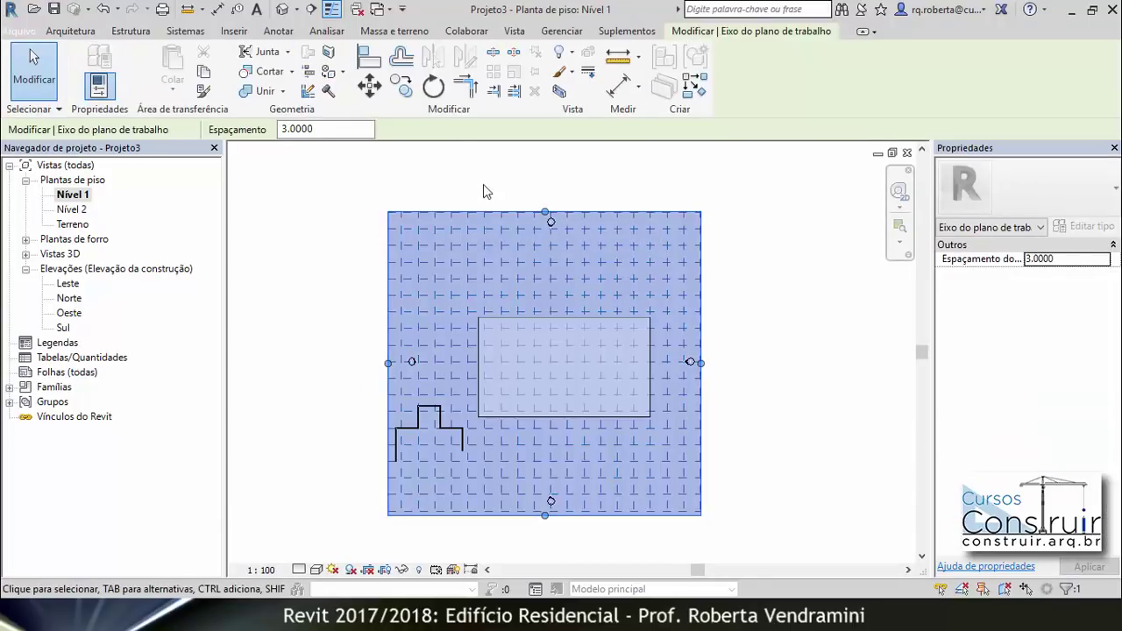
- Rotate the work plane grid 45° about a grid intersection
left_click(426, 93)
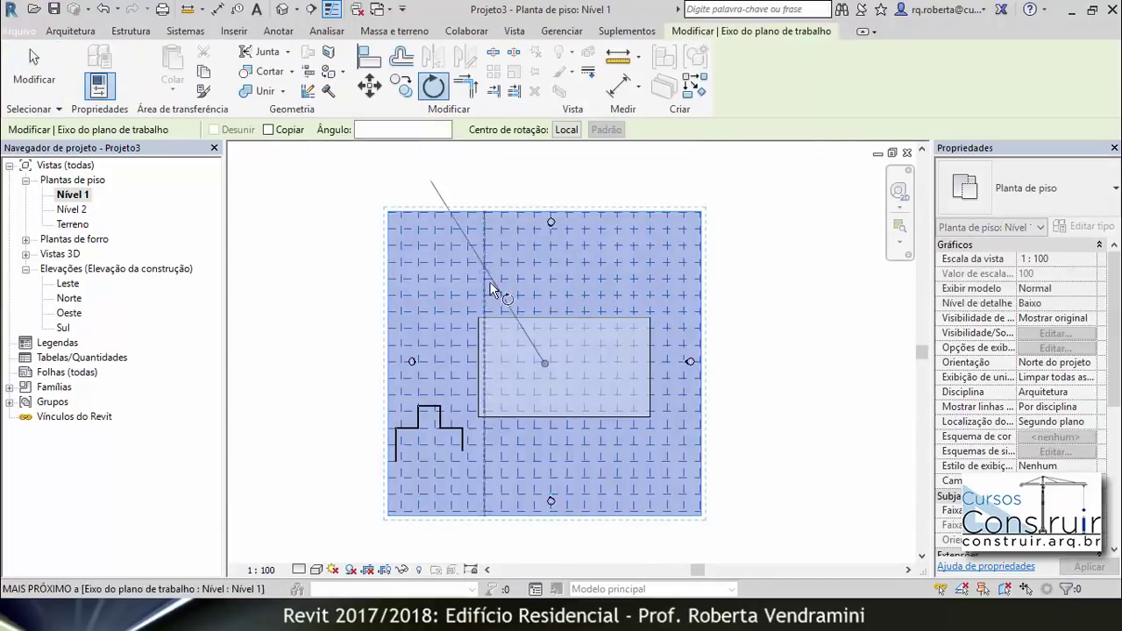
scroll(545, 364, "up", 5)
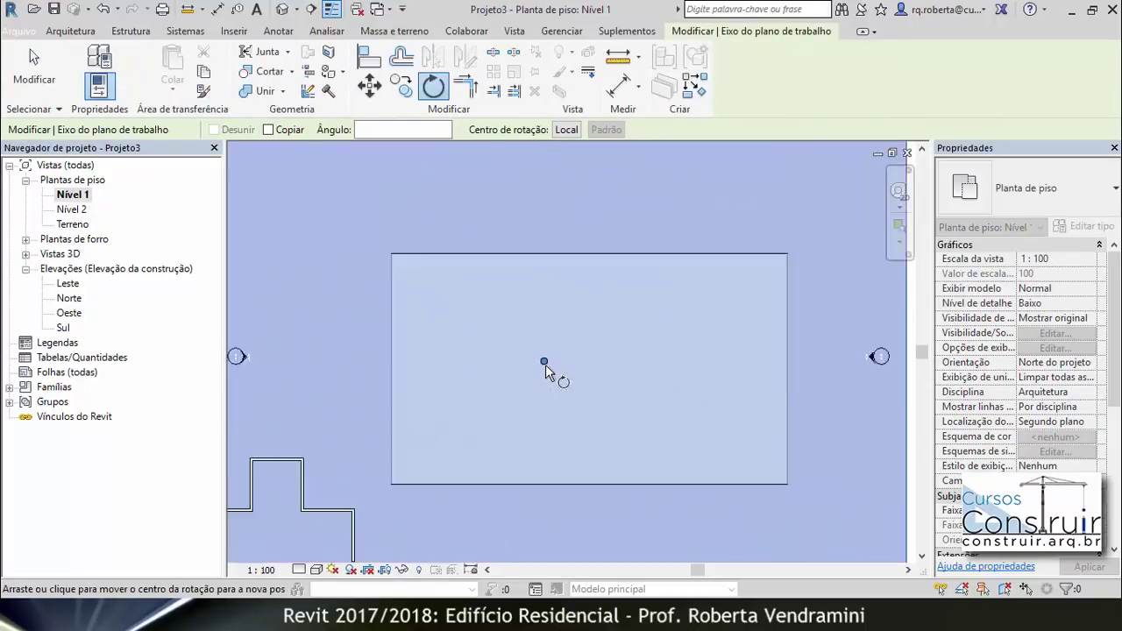
left_click_drag(544, 357, 500, 351)
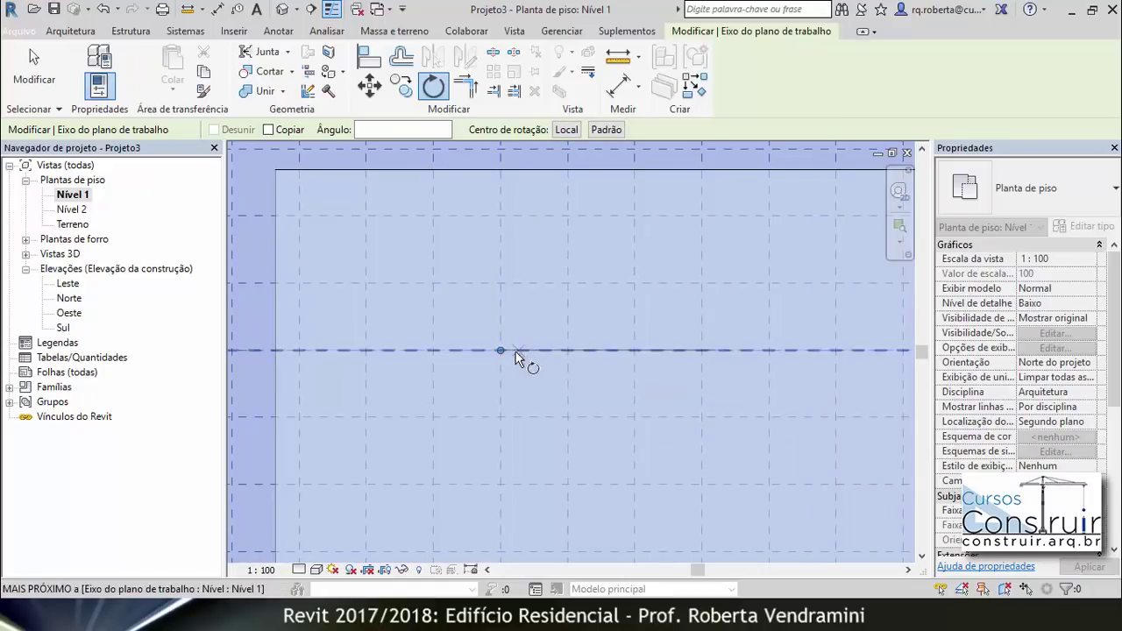
scroll(509, 348, "down", 3)
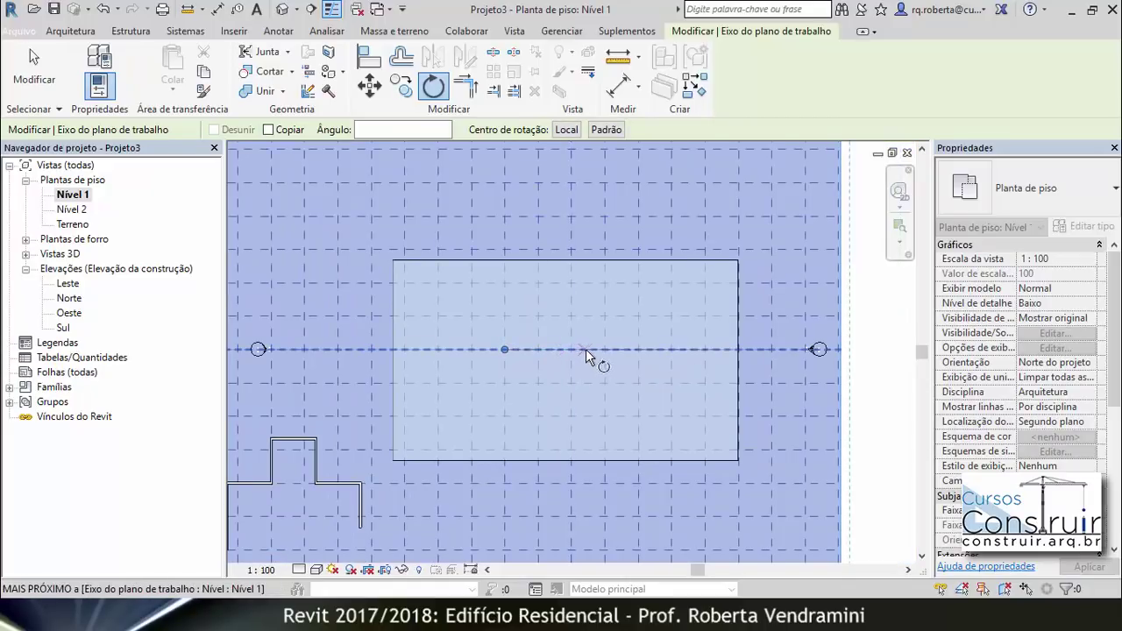
left_click(586, 349)
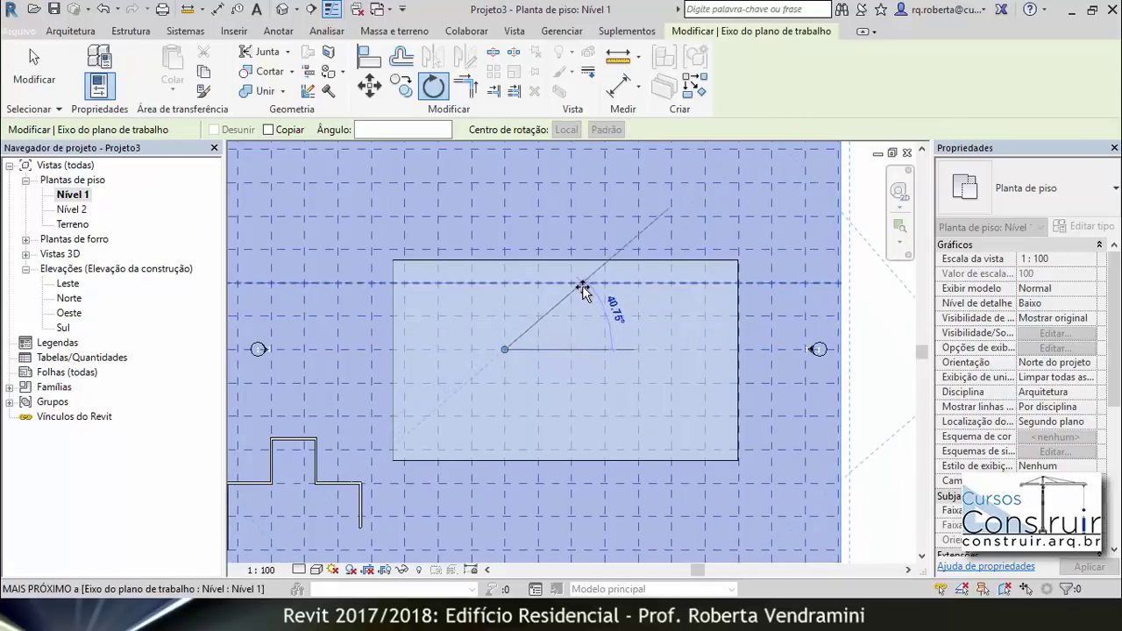
type("45")
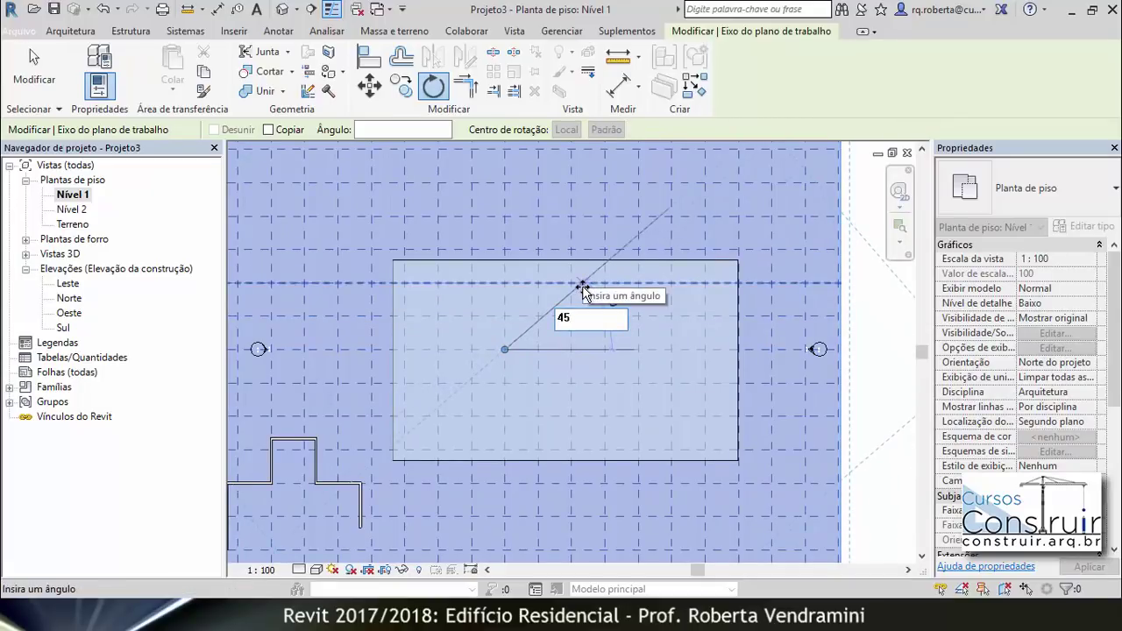
key("Return")
key("Escape")
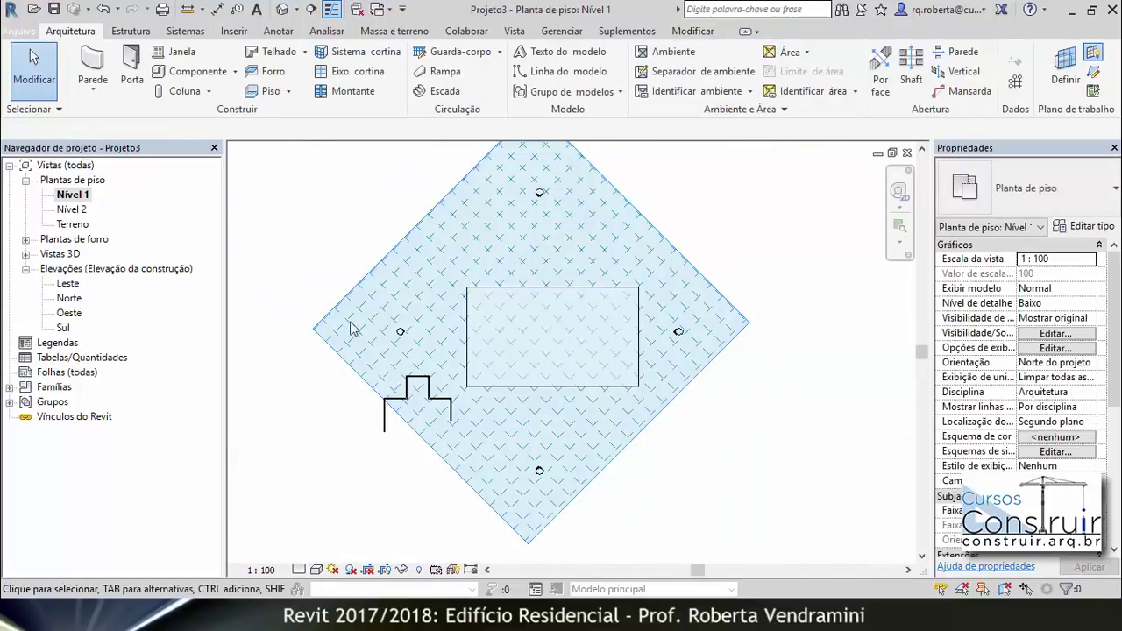
- Draw a four-wall zigzag chain through the diagonal grid intersections above the mass
scroll(592, 263, "up", 2)
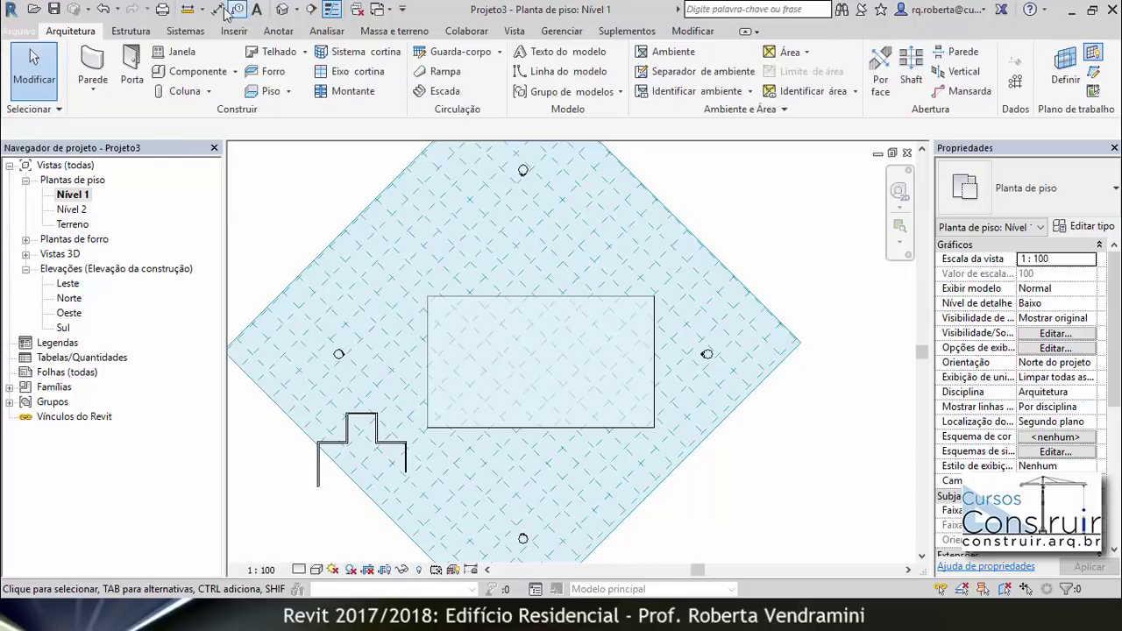
left_click(92, 68)
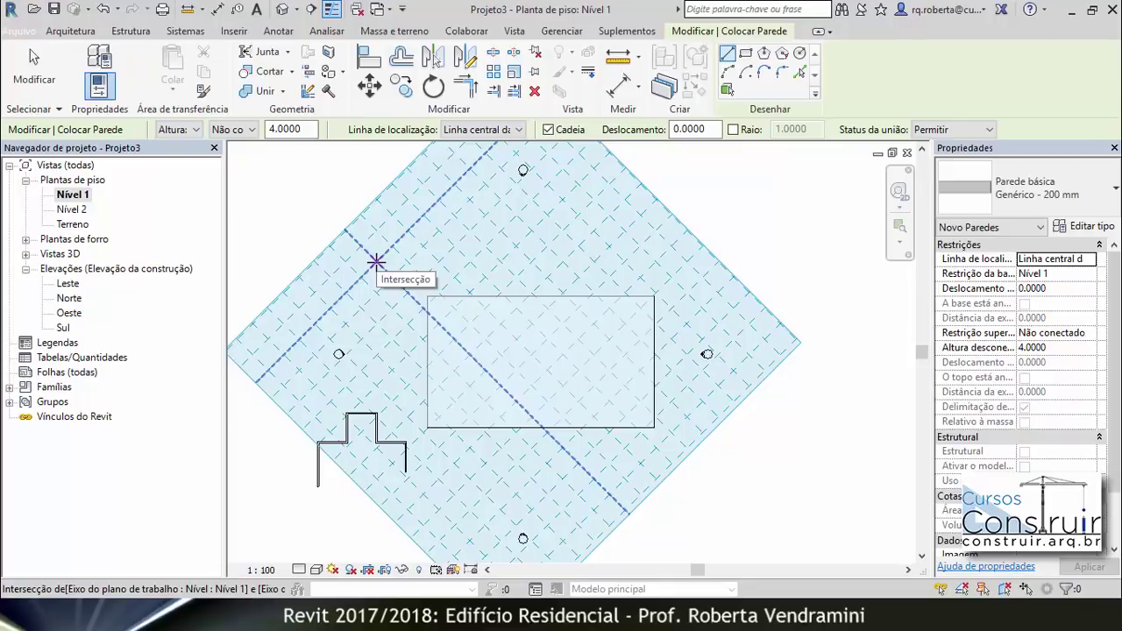
left_click(375, 262)
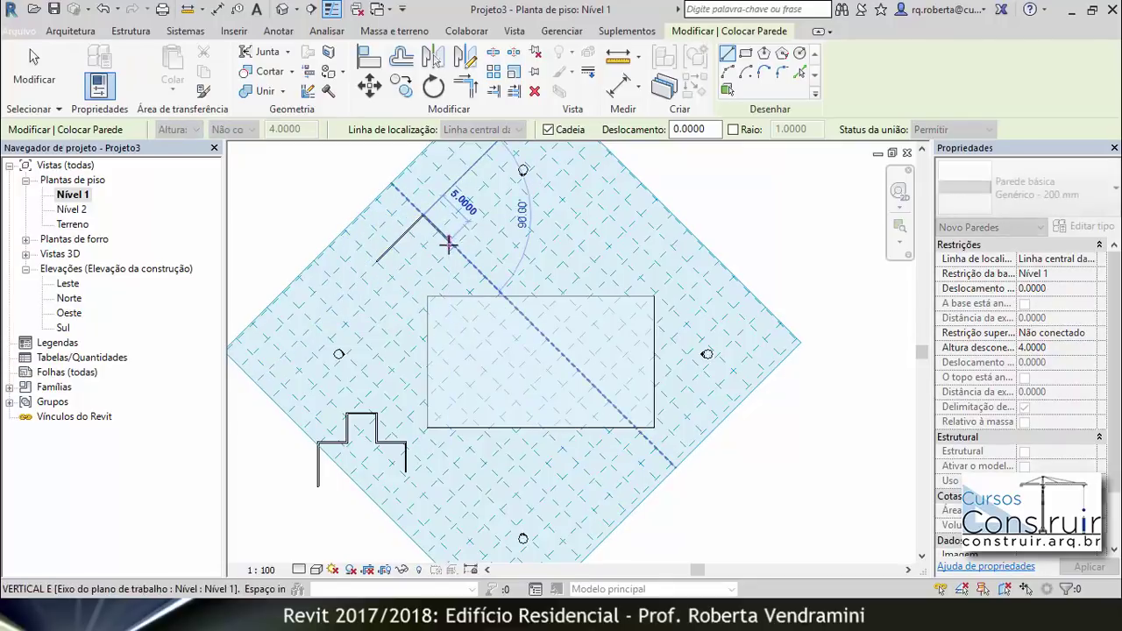
left_click(454, 247)
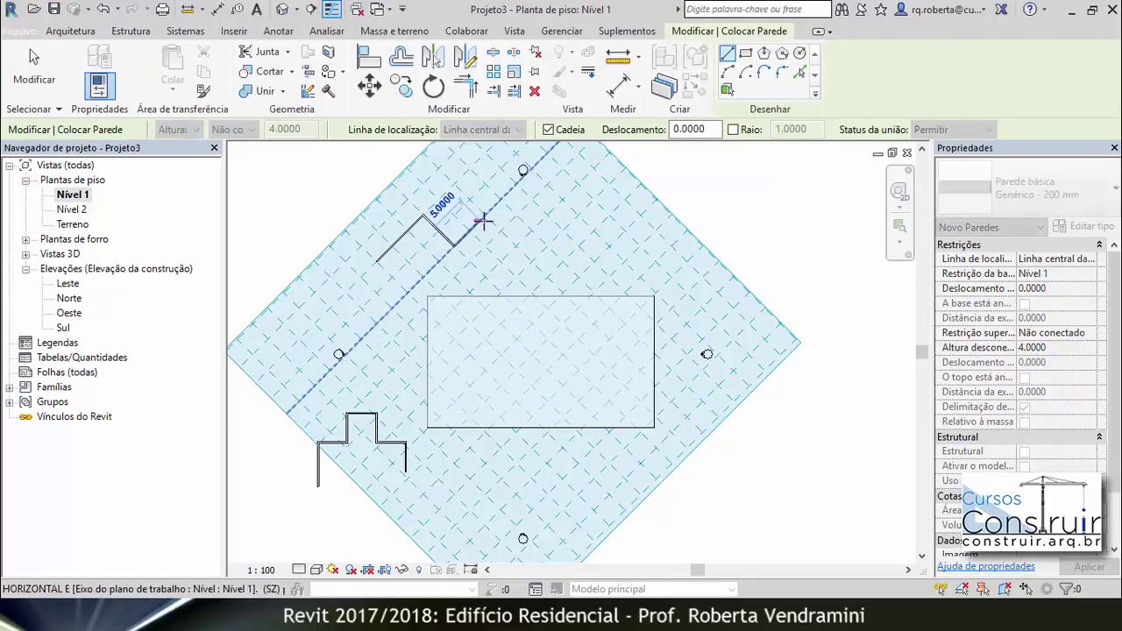
left_click(517, 184)
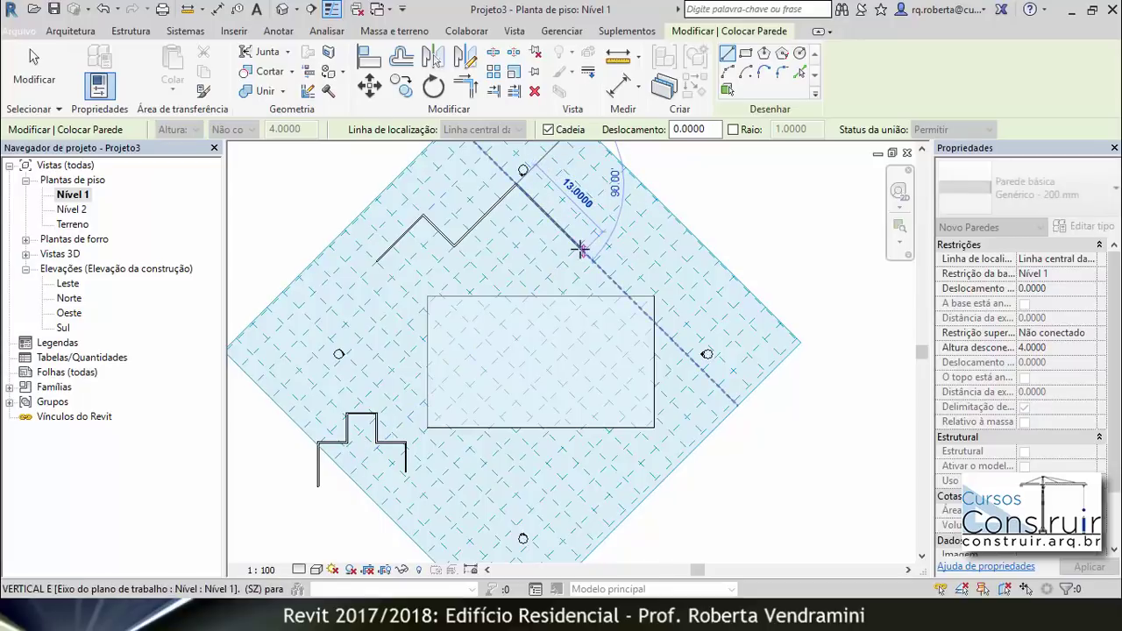
left_click(577, 245)
key("Escape")
key("Escape")
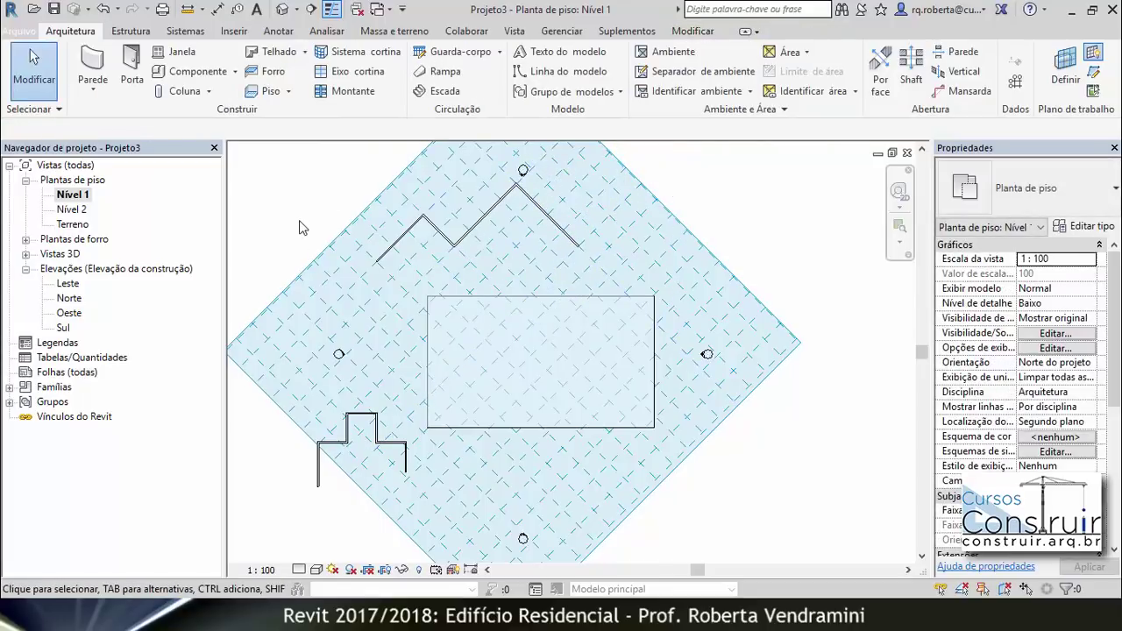
scroll(303, 499, "up", 5)
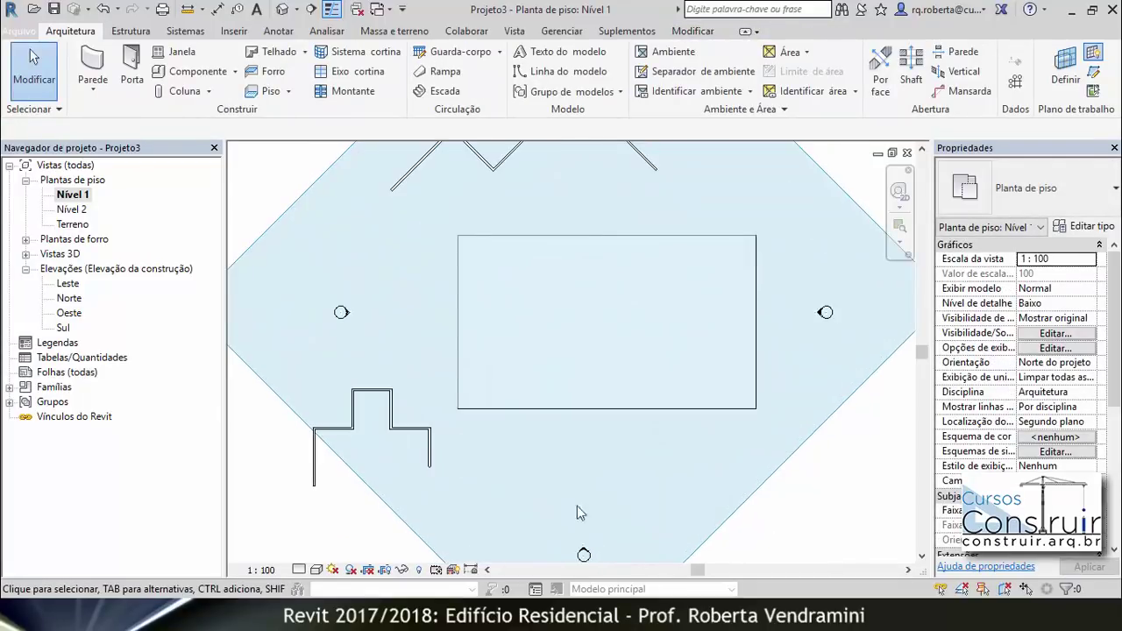
scroll(296, 488, "up", 3)
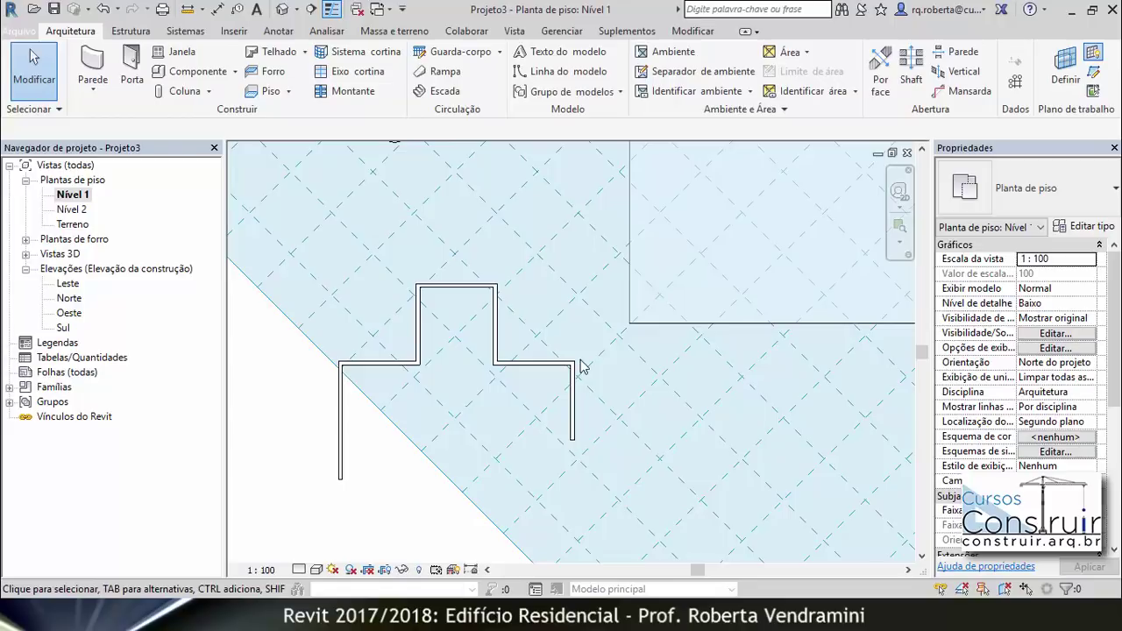
scroll(354, 422, "up", 1)
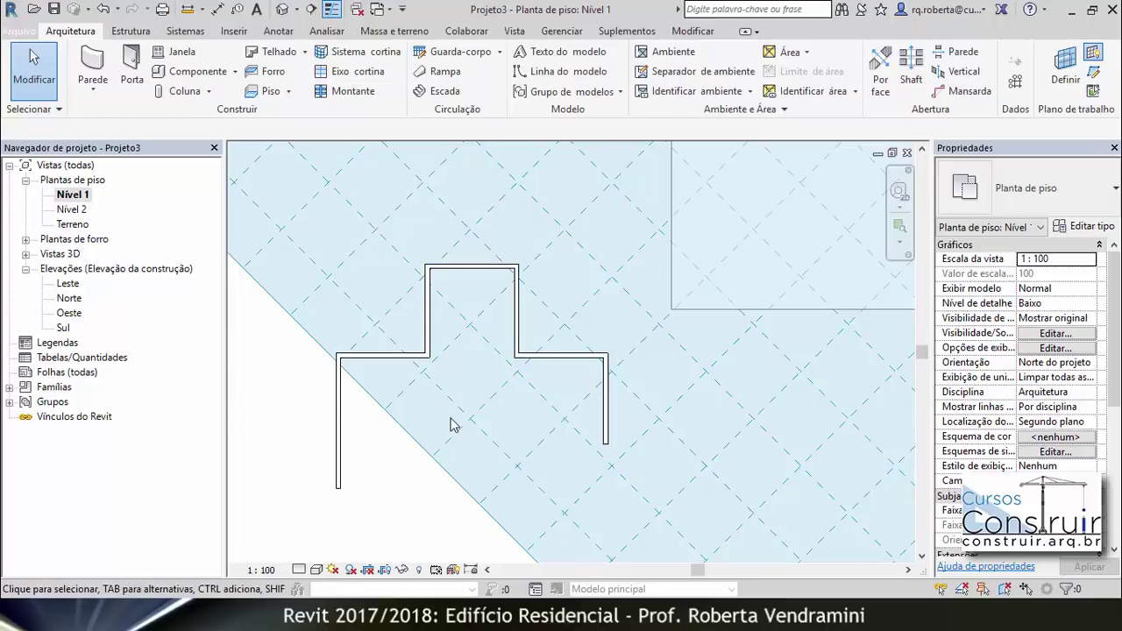
scroll(450, 425, "down", 2)
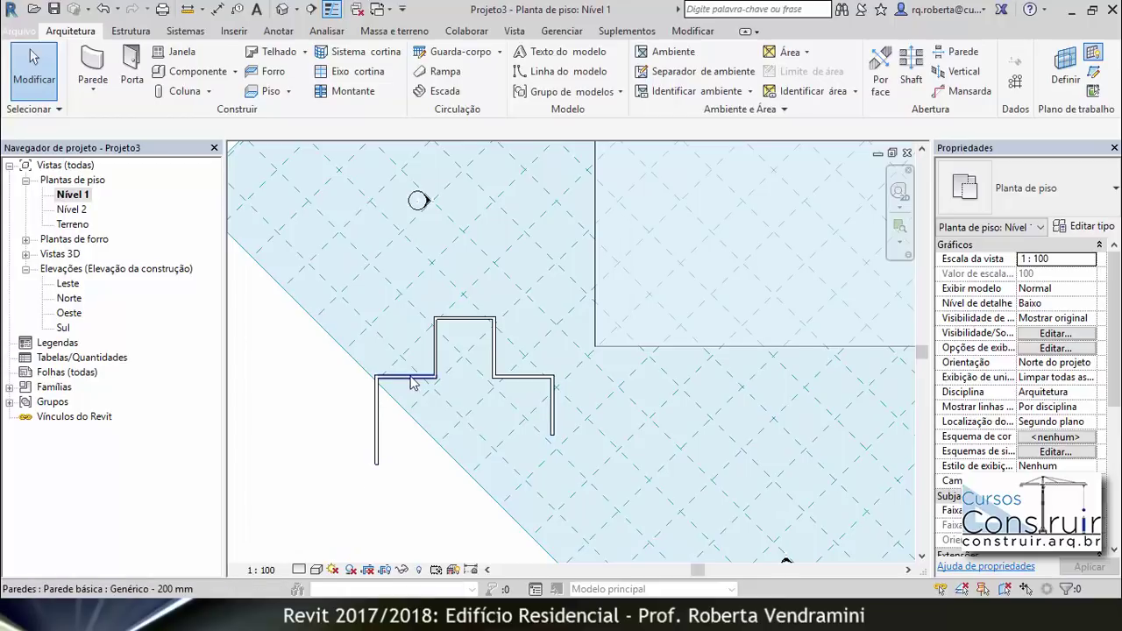
scroll(386, 464, "down", 2)
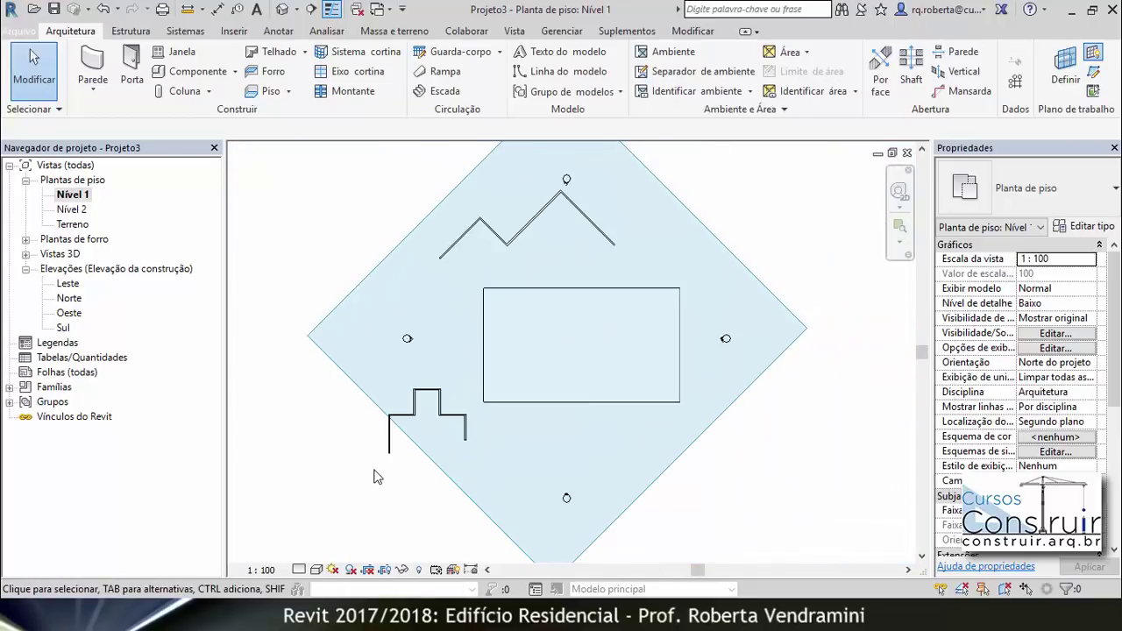
scroll(451, 293, "up", 2)
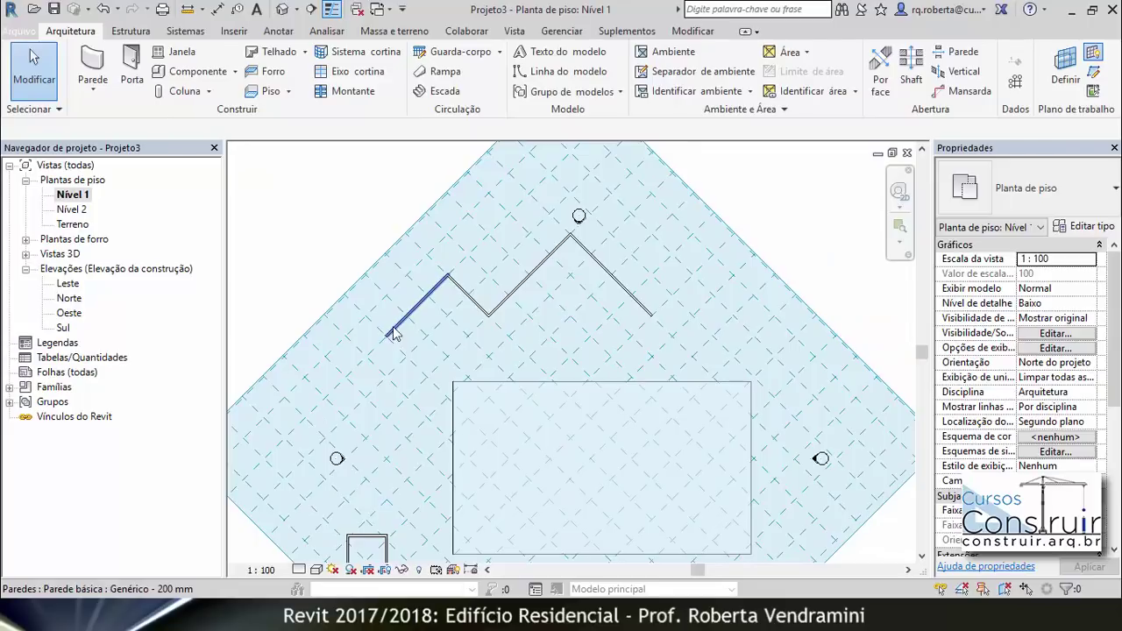
scroll(430, 263, "down", 2)
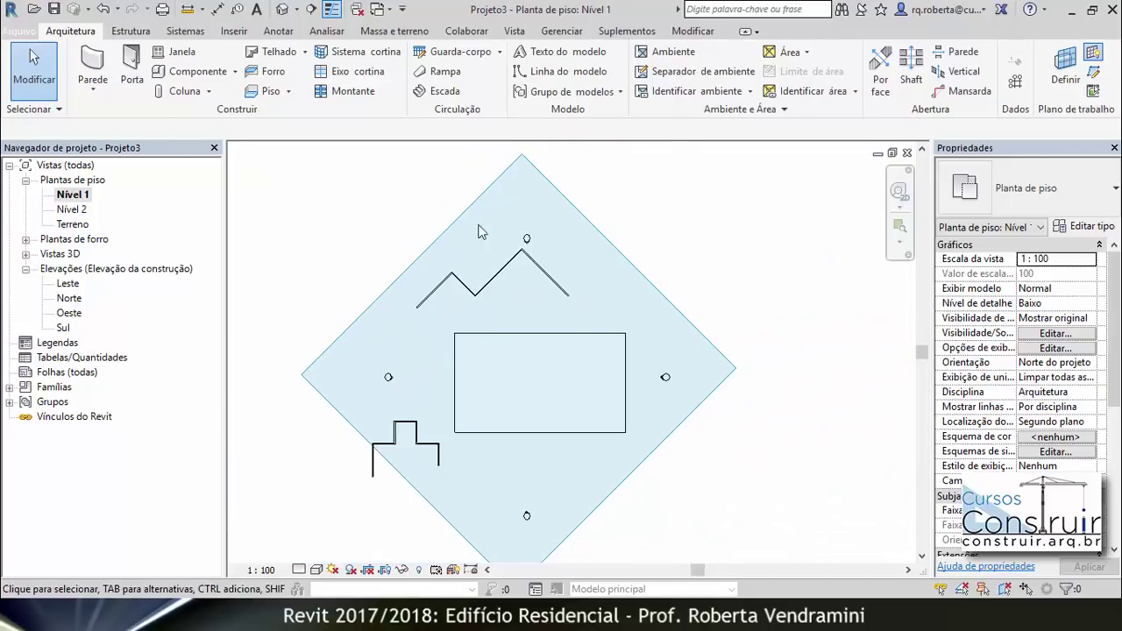
- Rotate the Nível 1 work plane grid 45° so it aligns square with the walls
left_click(435, 241)
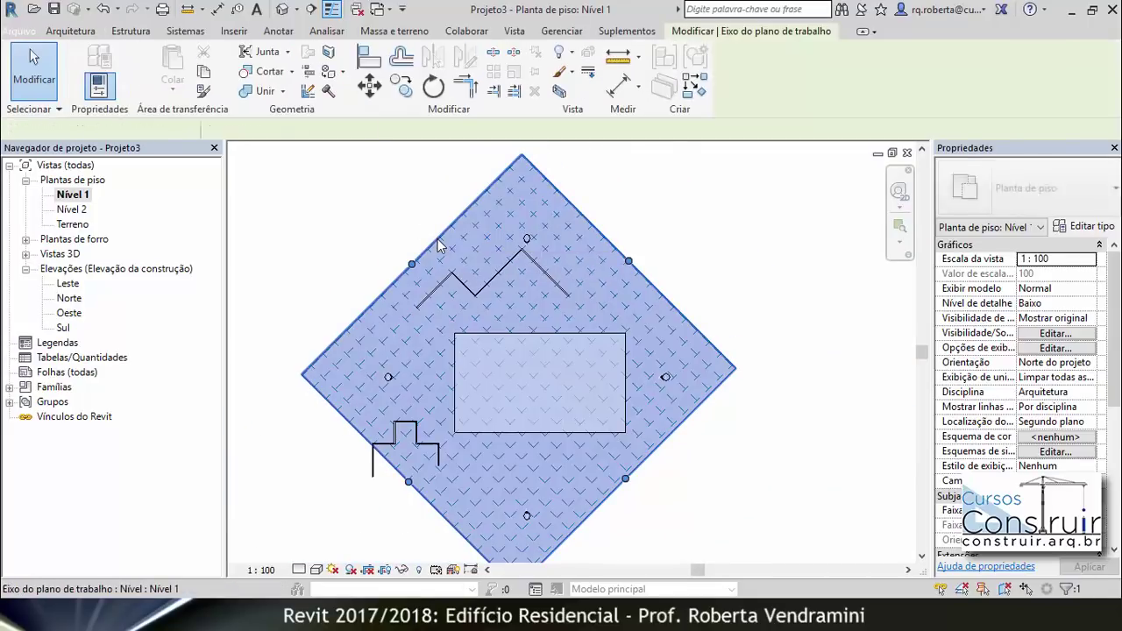
left_click(433, 86)
left_click(750, 379)
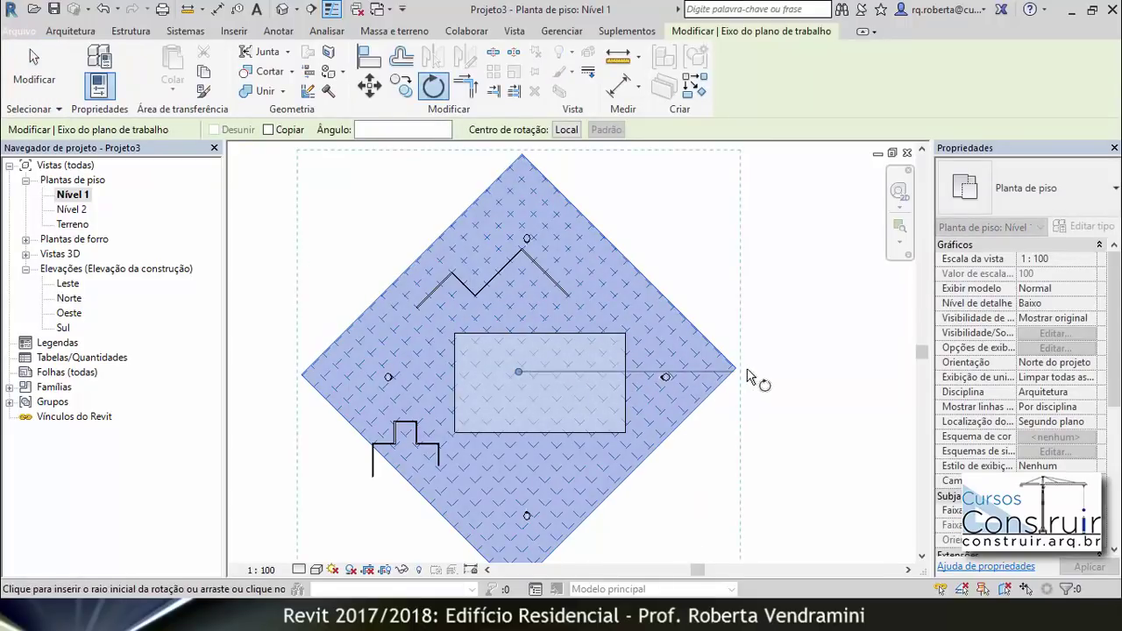
left_click(674, 534)
left_click(699, 438)
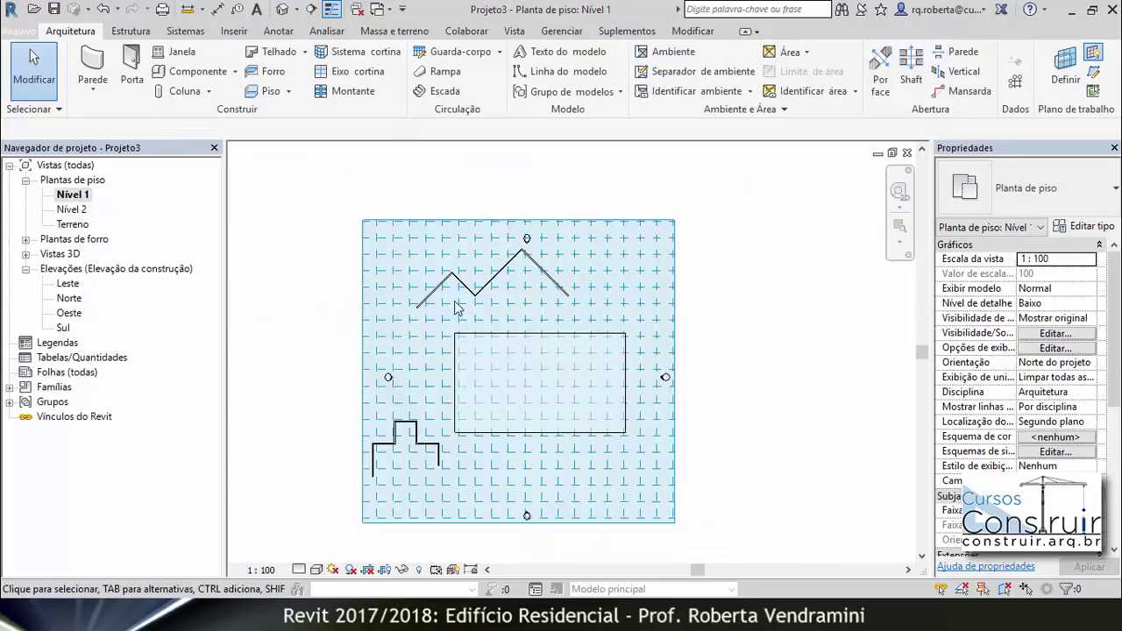
- Zoom into the plan, then switch to the Default 3D View
scroll(455, 307, "up", 3)
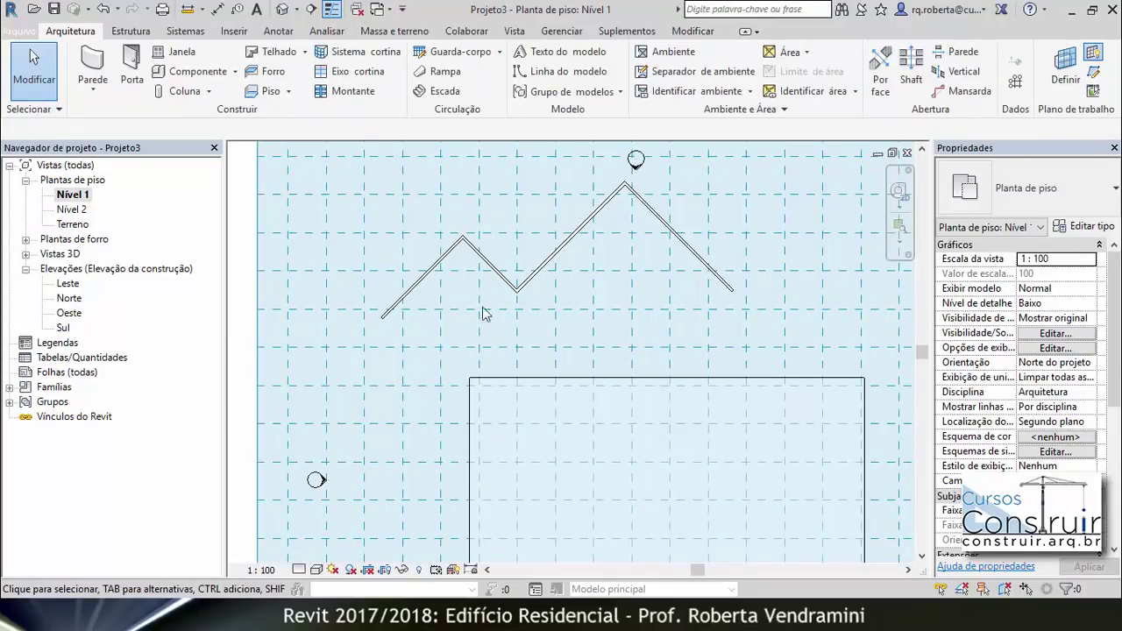
scroll(419, 303, "up", 3)
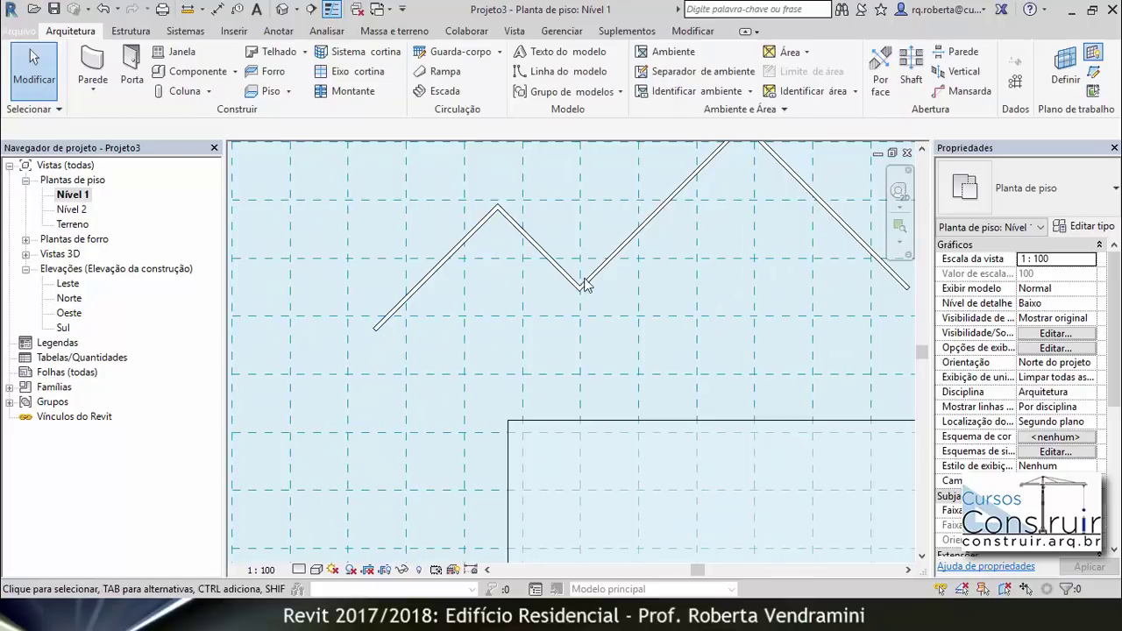
scroll(429, 346, "down", 5)
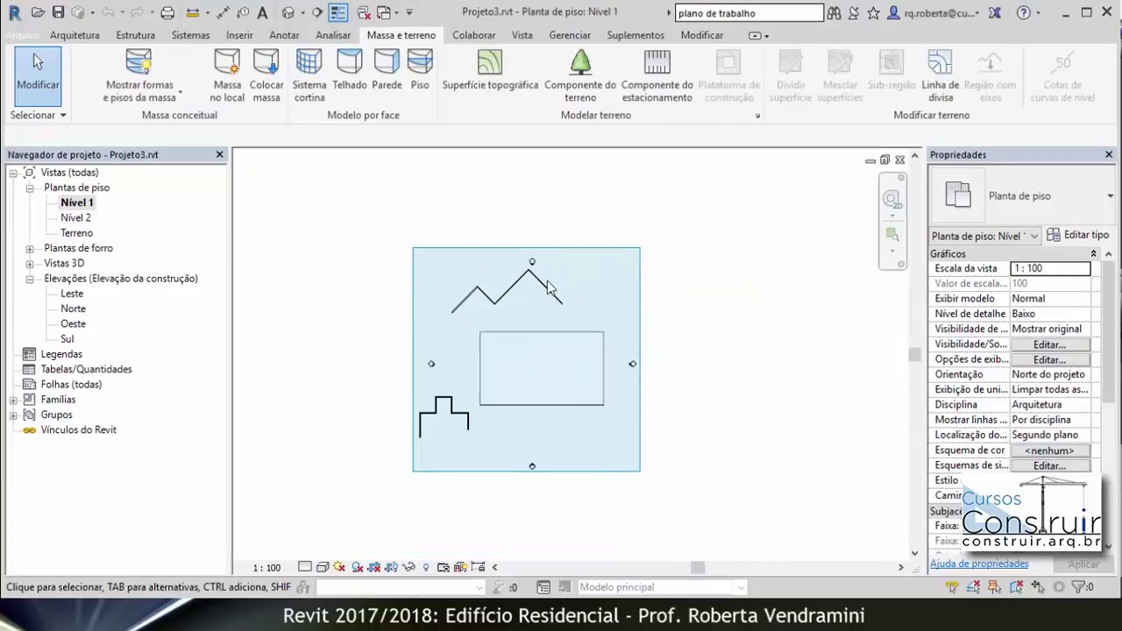
scroll(334, 363, "up", 2)
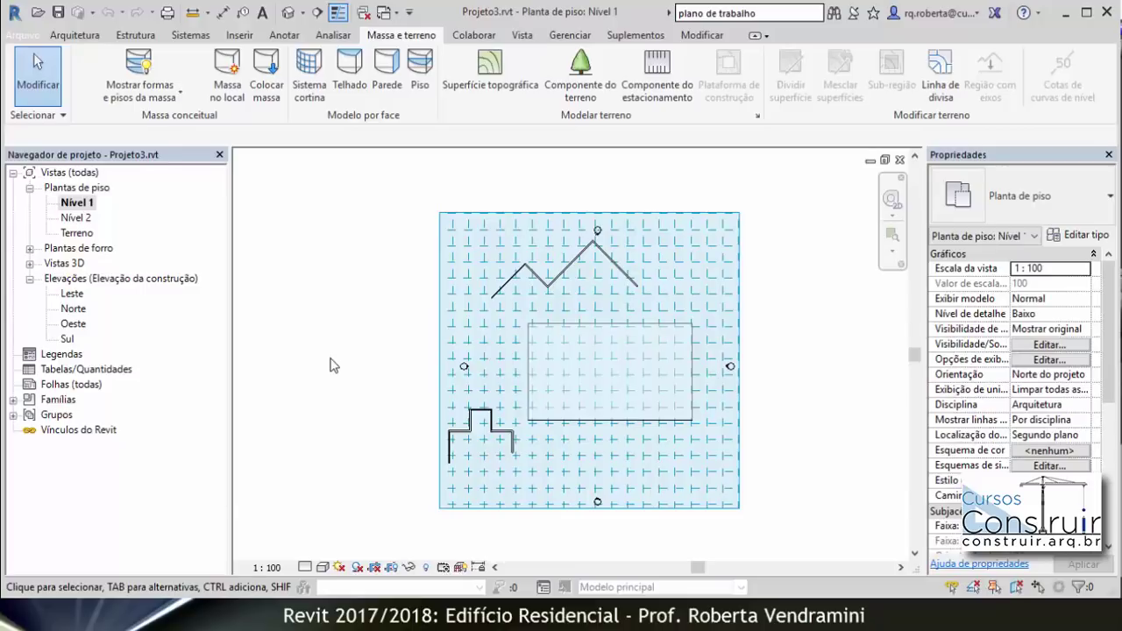
left_click(287, 12)
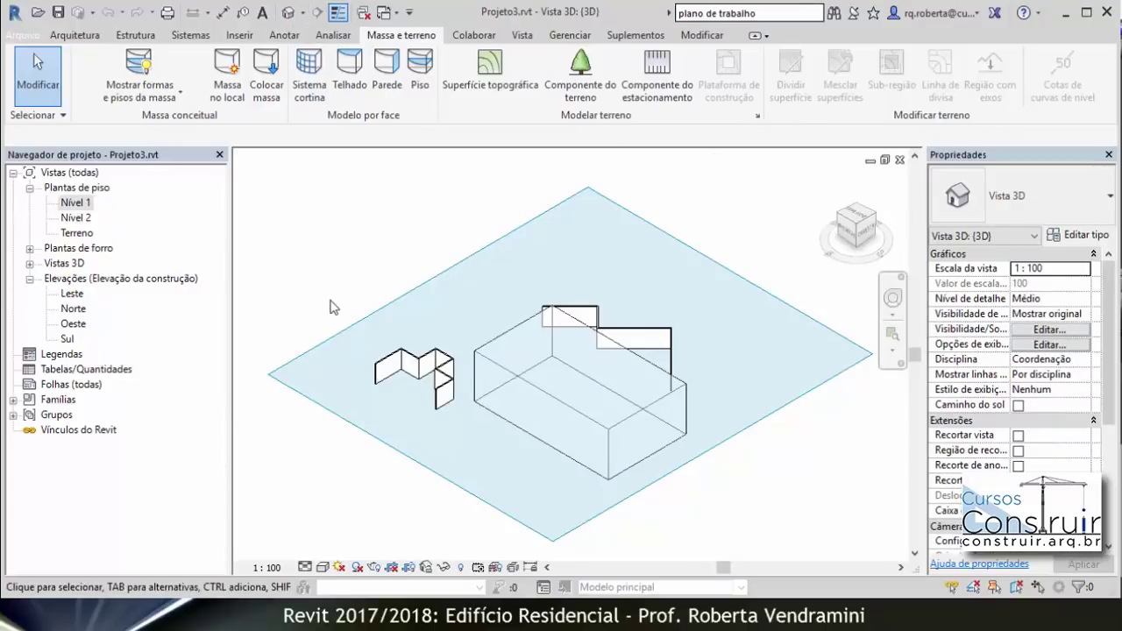
scroll(331, 306, "down", 1)
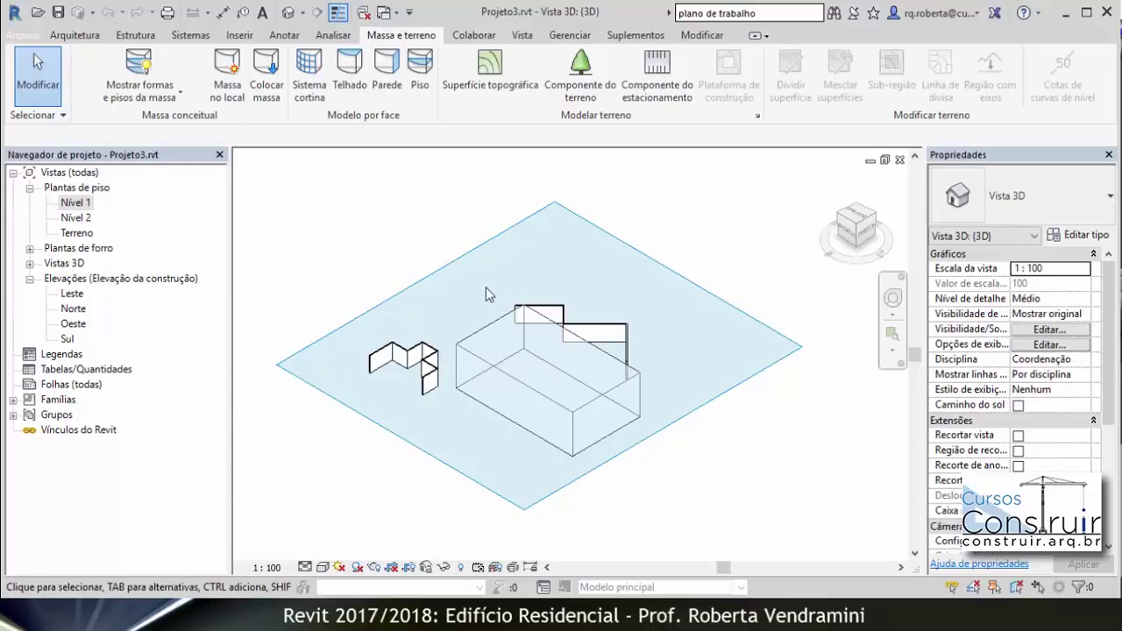
scroll(486, 286, "up", 5)
scroll(458, 326, "down", 2)
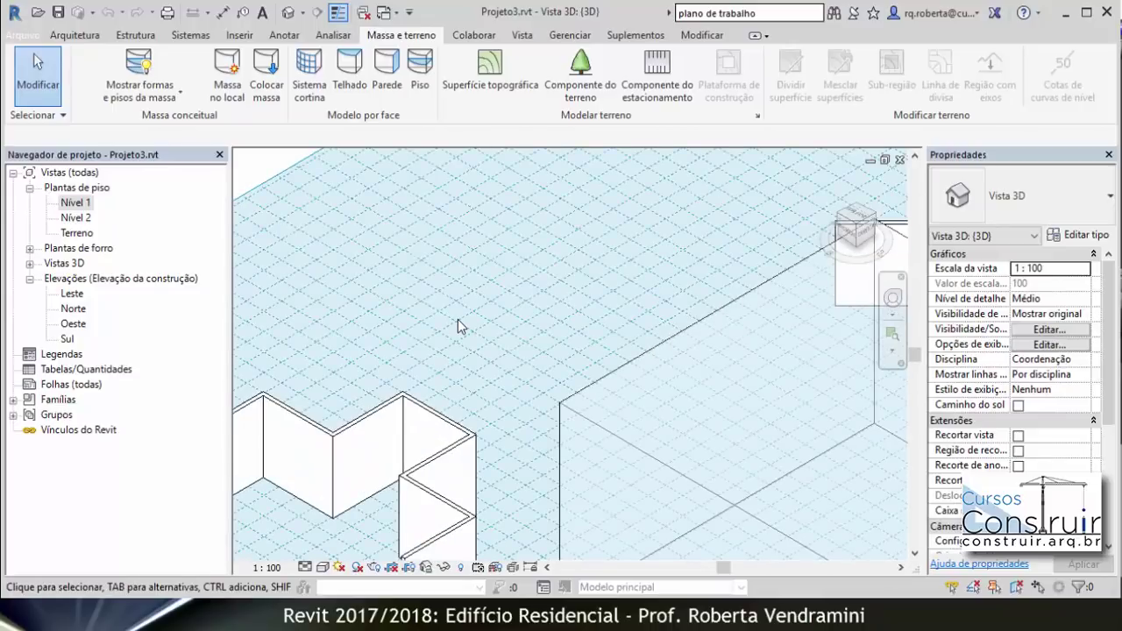
scroll(457, 326, "up", 4)
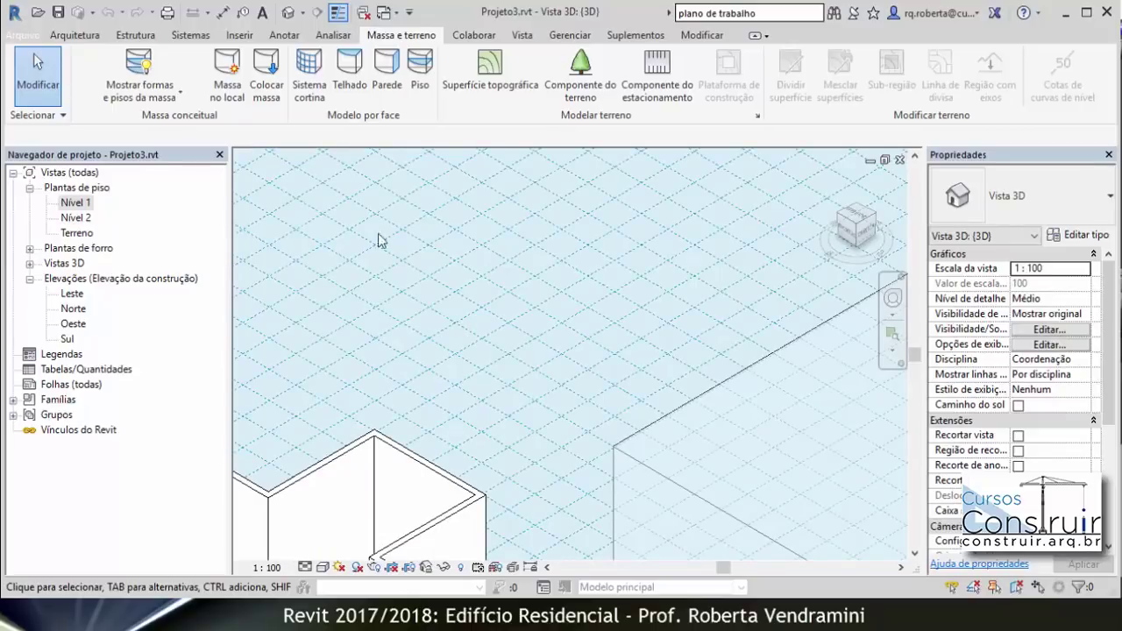
scroll(469, 275, "down", 4)
scroll(489, 385, "down", 3)
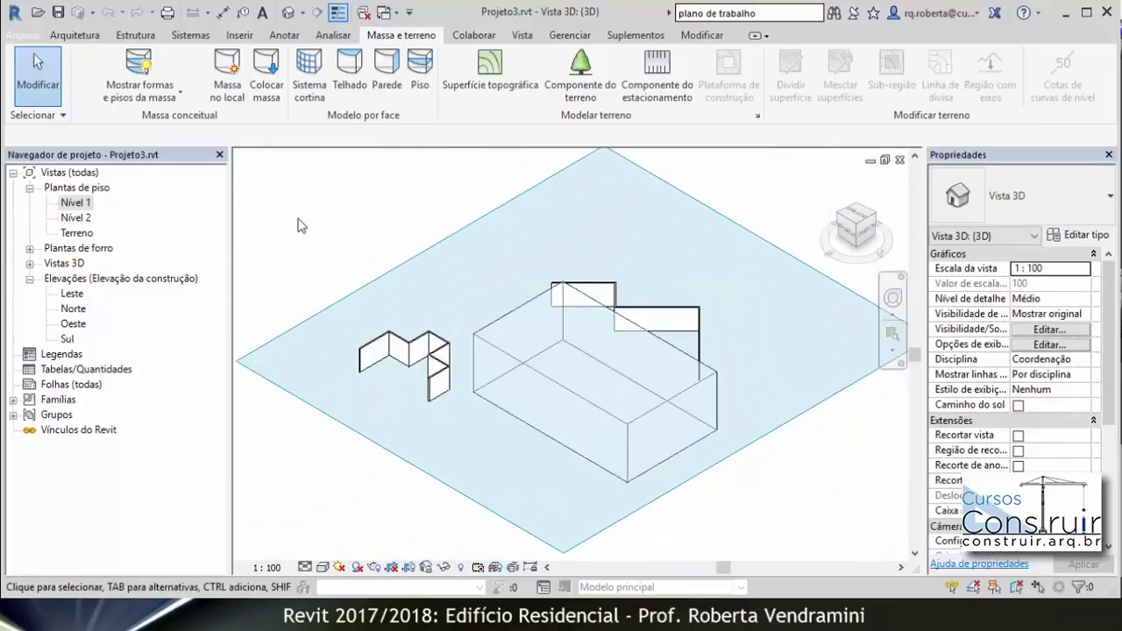
scroll(644, 418, "up", 2)
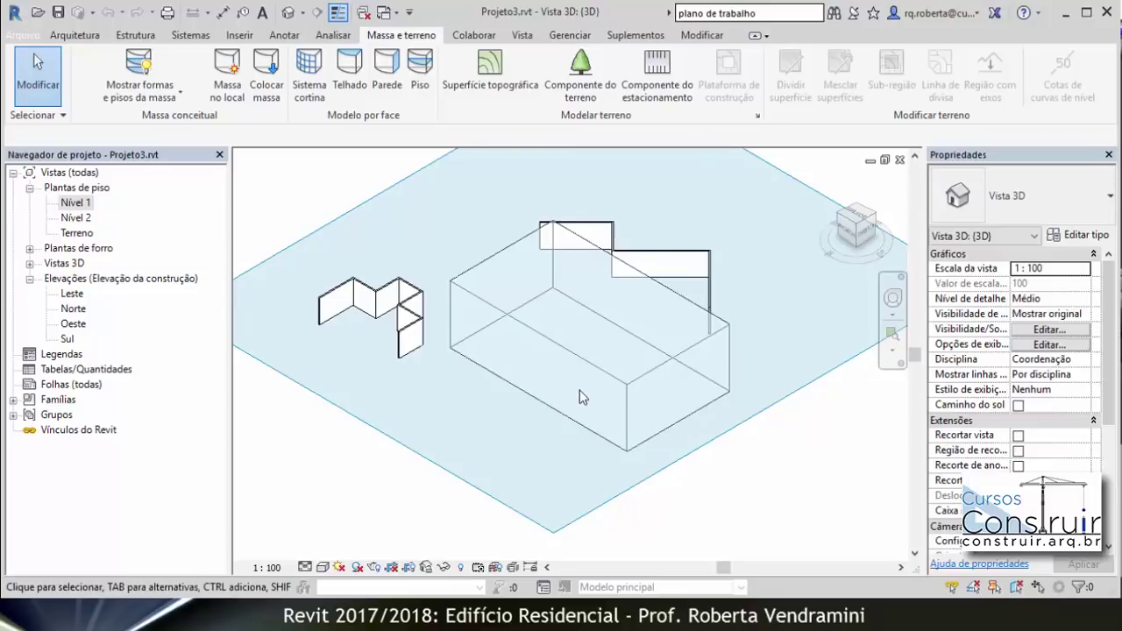
middle_click_drag(517, 449, 522, 473)
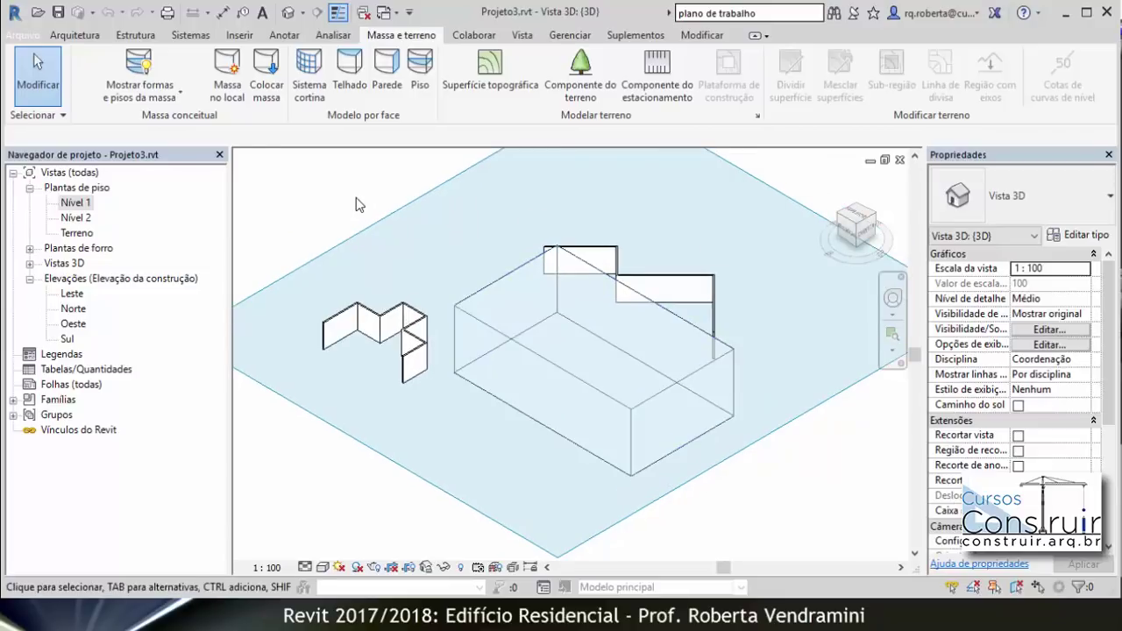
- Set 'Nível : Nível 2' as the work plane and orbit the 3D view to check it
left_click(76, 35)
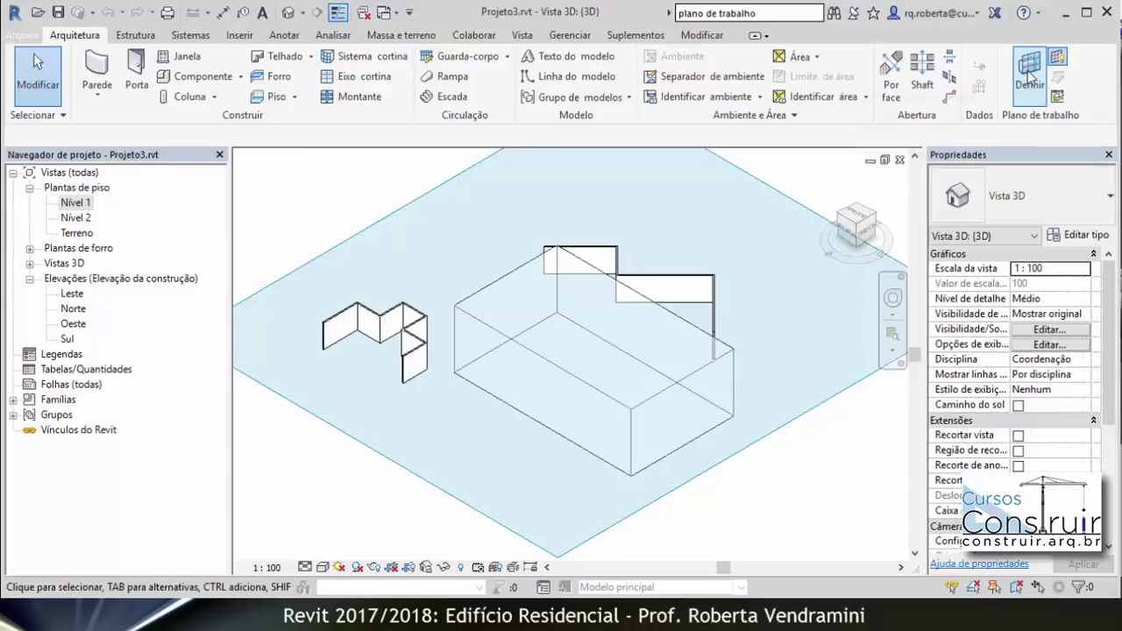
left_click(1028, 68)
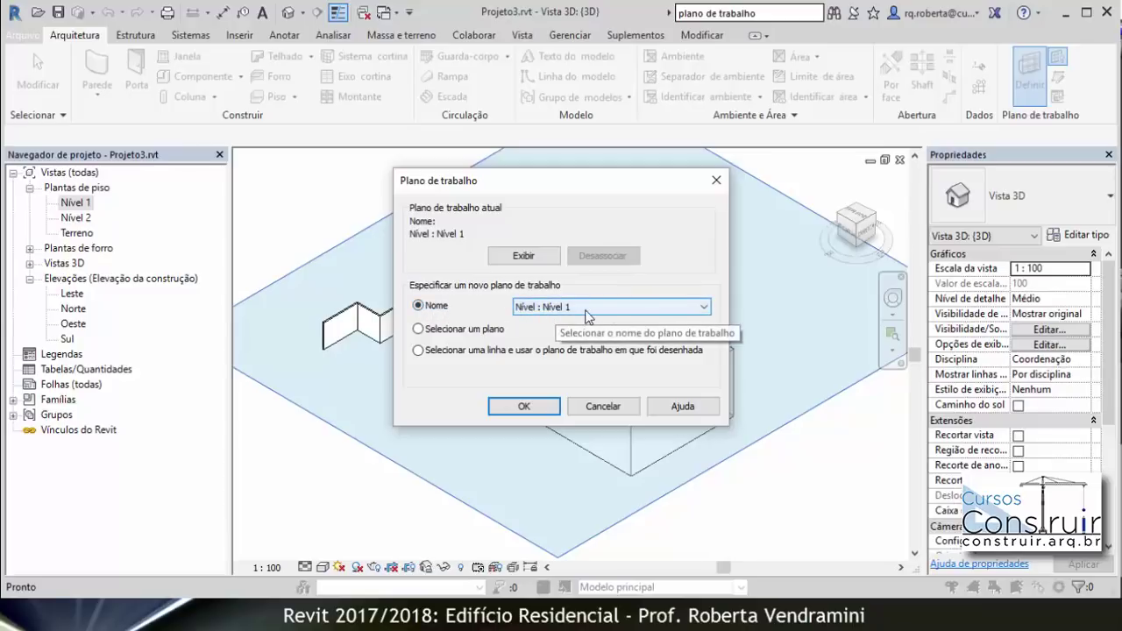
left_click(668, 306)
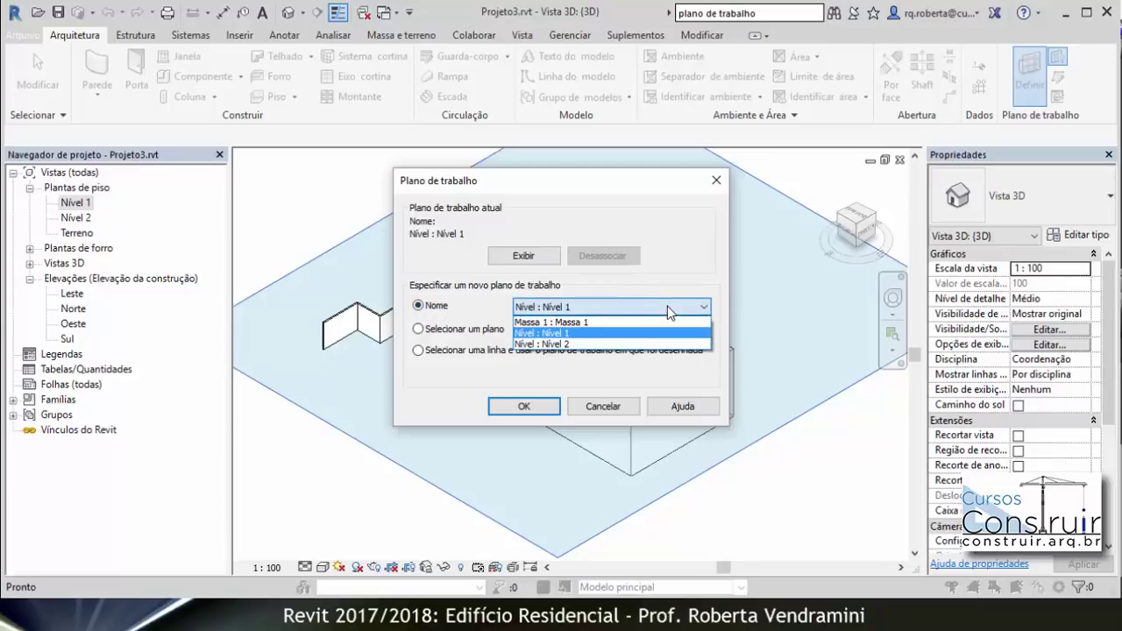
left_click(560, 345)
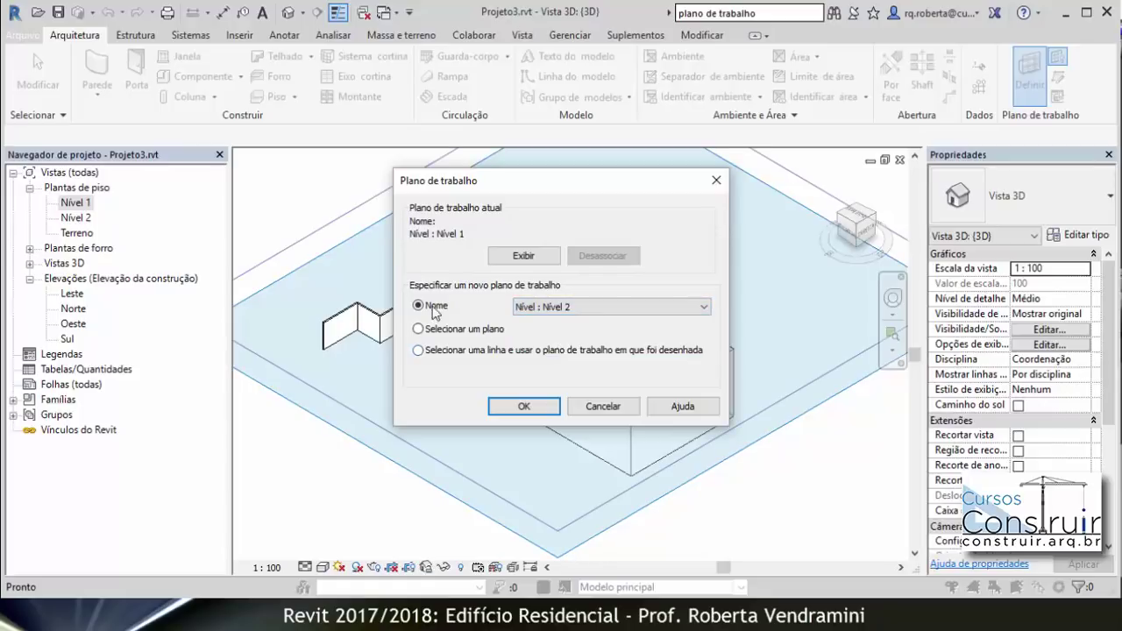
left_click(524, 406)
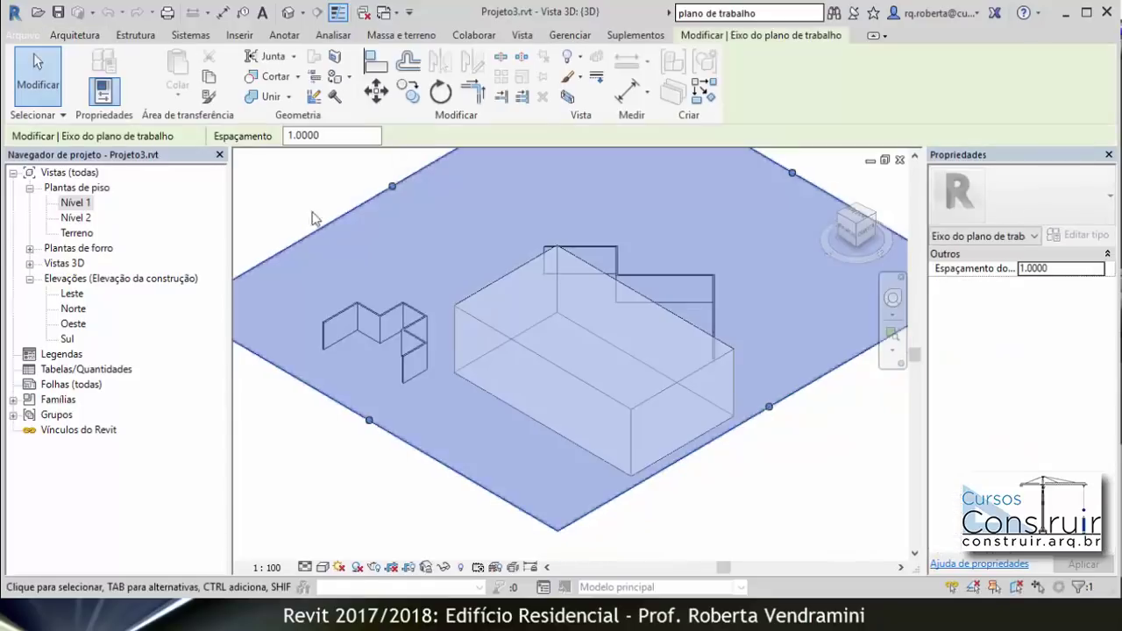
key("Escape")
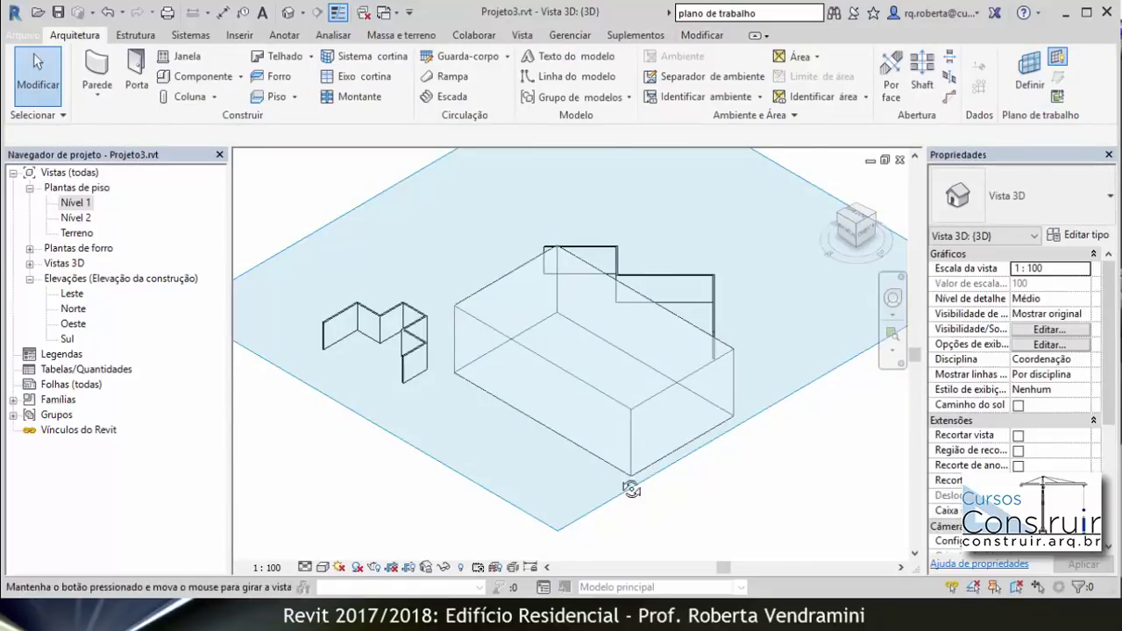
middle_click_drag(631, 482, 563, 488, "shift")
scroll(546, 453, "down", 3)
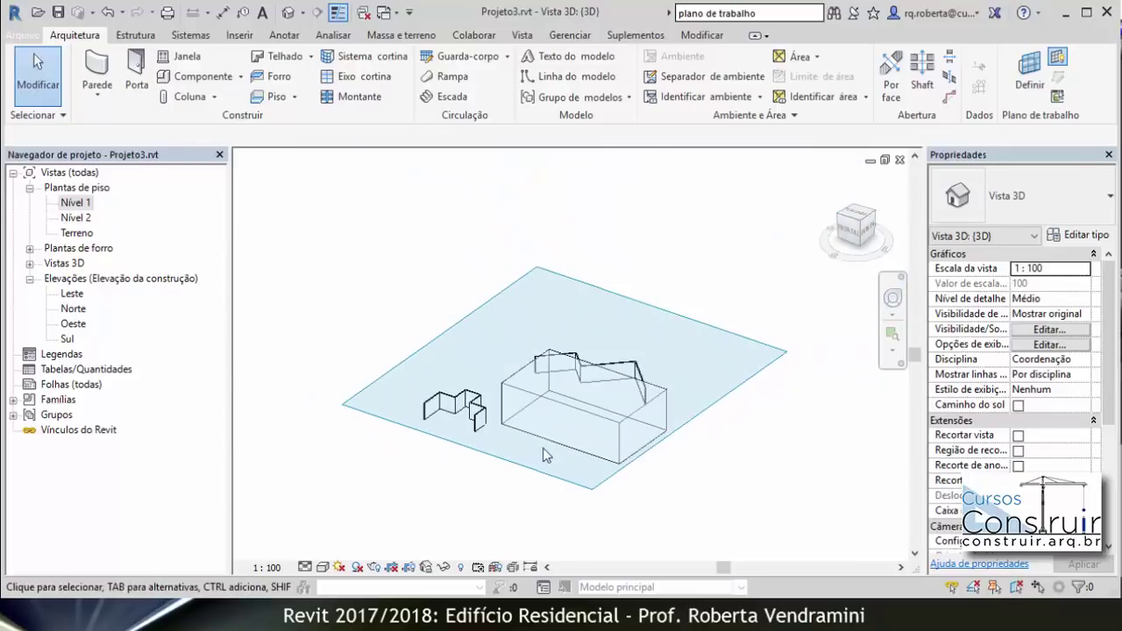
scroll(514, 333, "up", 3)
scroll(396, 285, "up", 2)
scroll(570, 346, "up", 4)
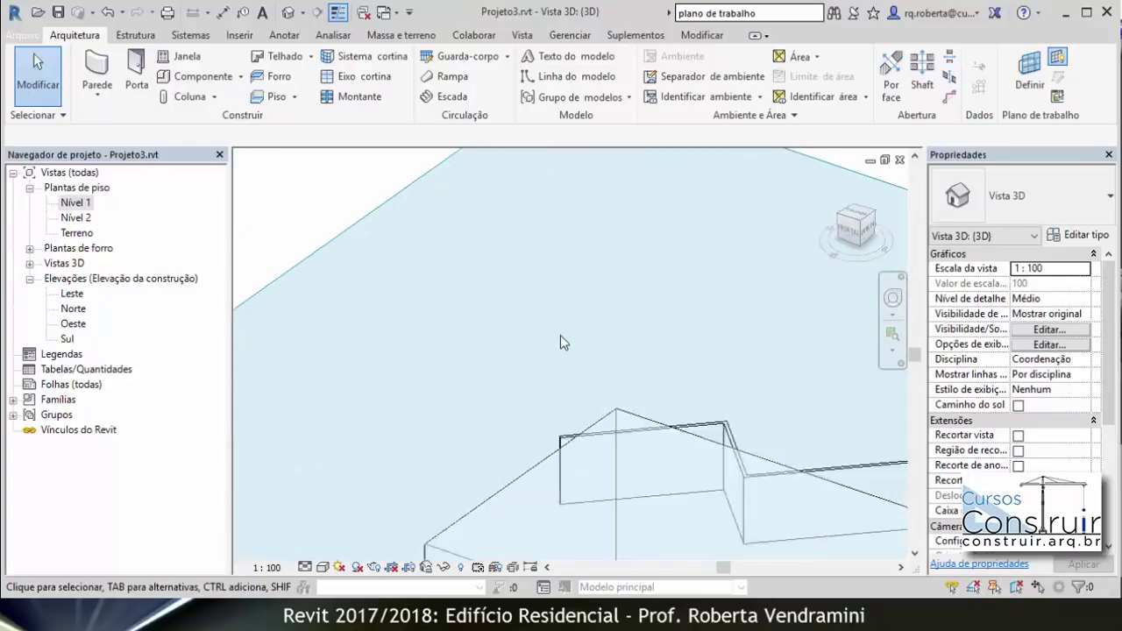
- Start the Wall tool with its level set to Nível 2
left_click(98, 68)
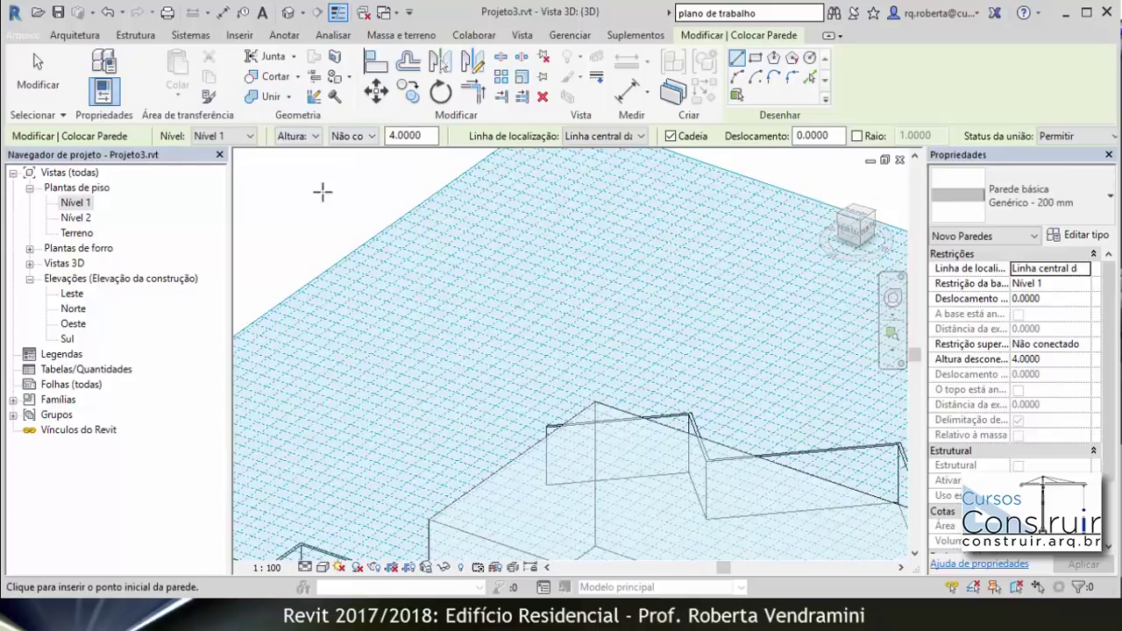
left_click(251, 138)
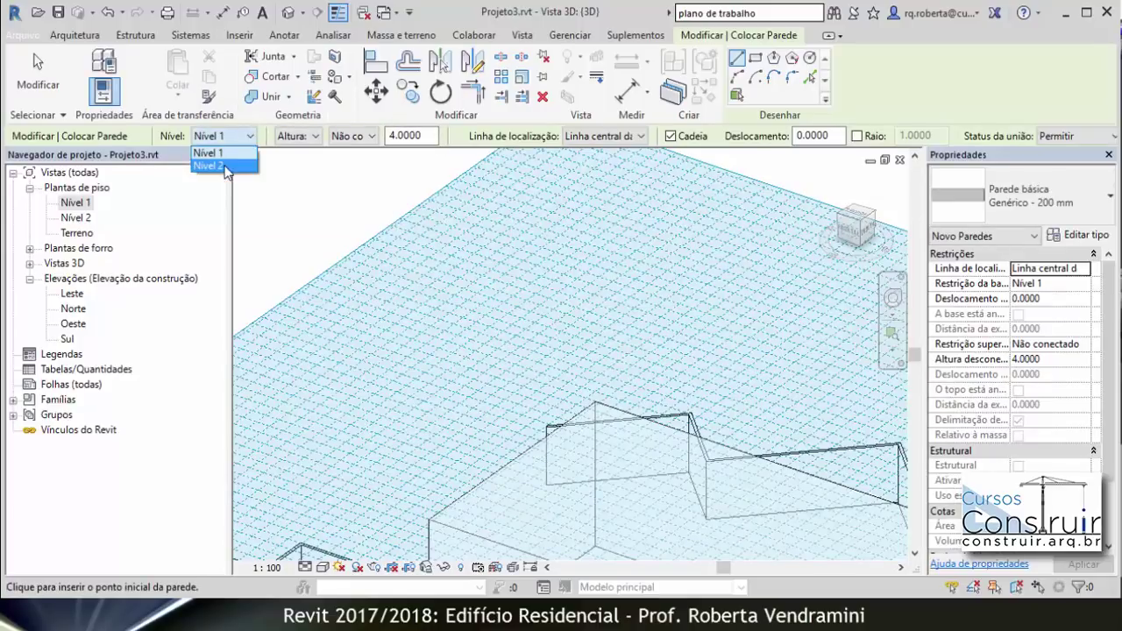
left_click(226, 166)
scroll(461, 314, "up", 5)
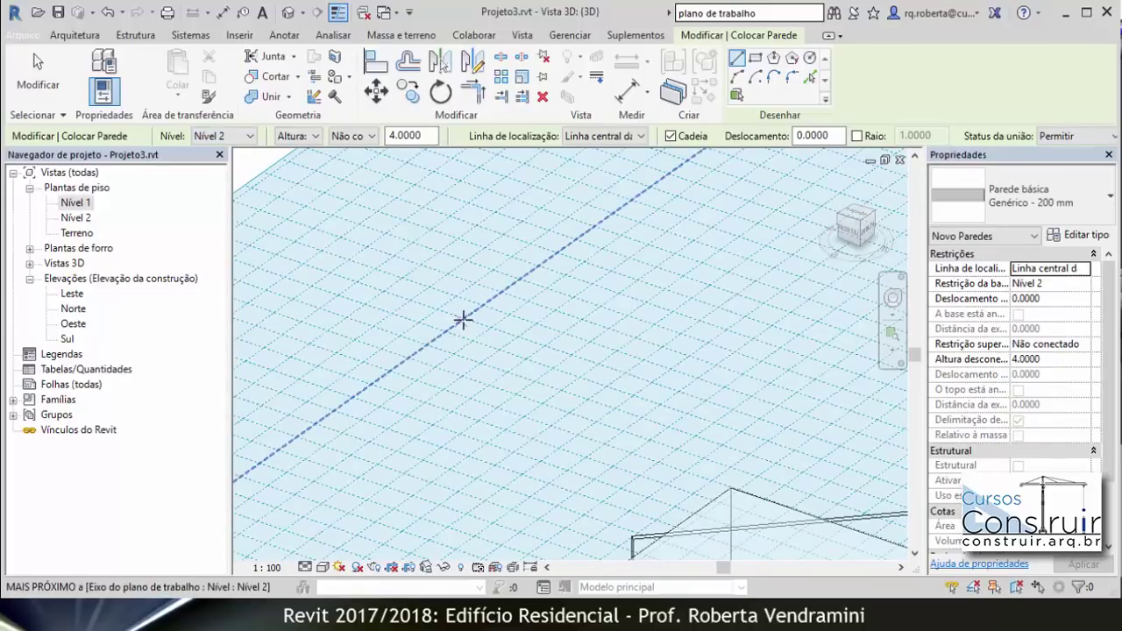
- Draw a connected chain of six 4 m high walls forming the stepped enclosure
left_click(463, 317)
left_click(558, 254)
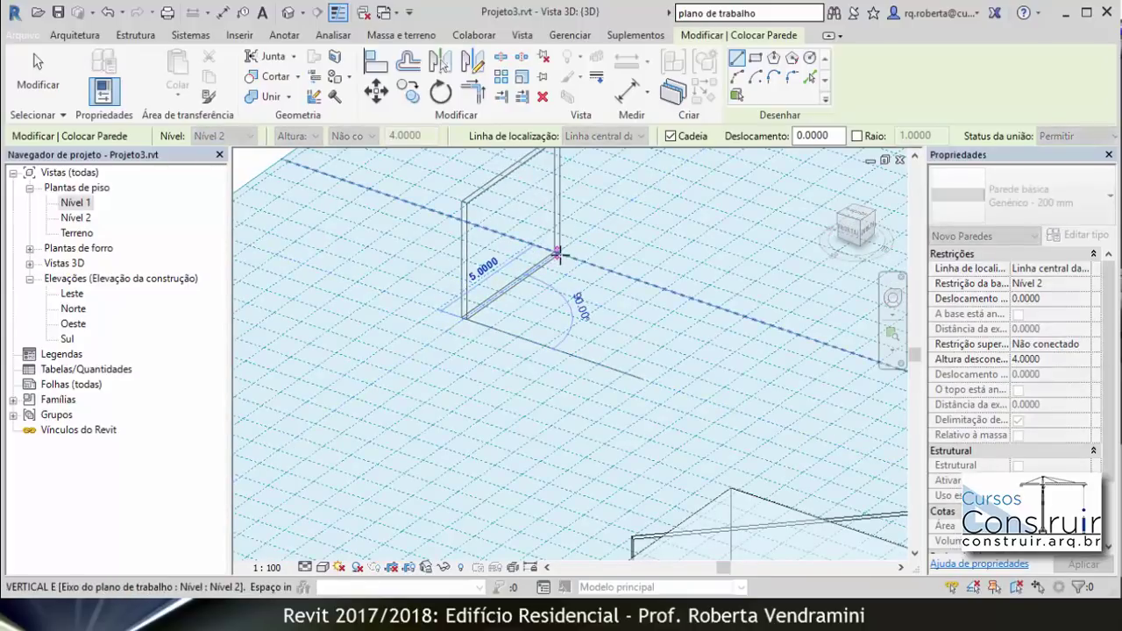
left_click(606, 328)
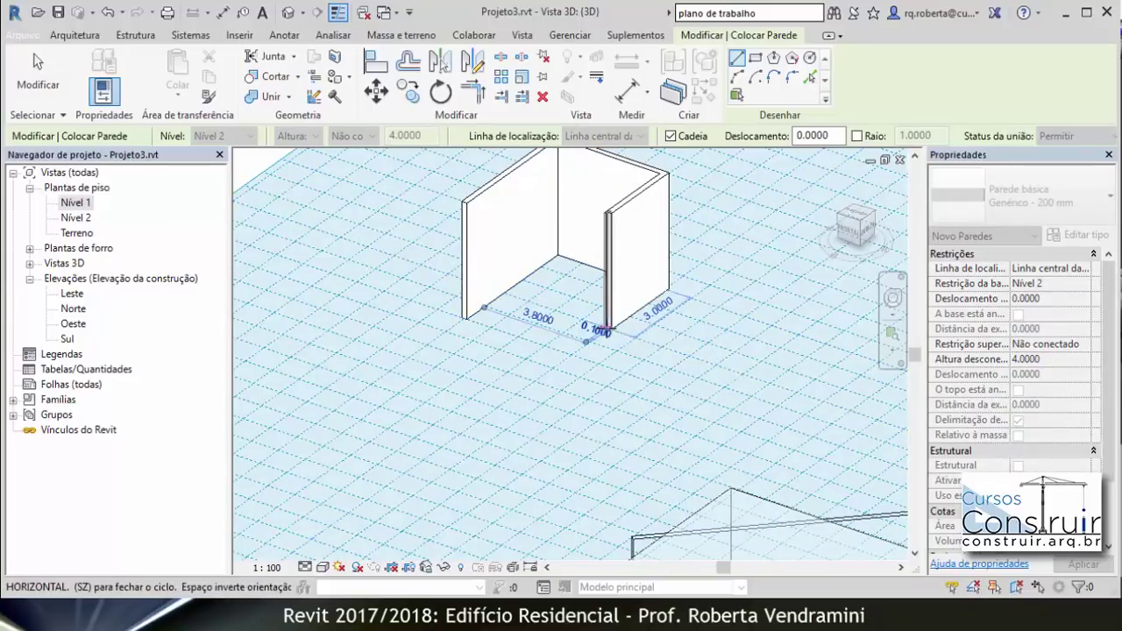
left_click(717, 364)
left_click(622, 432)
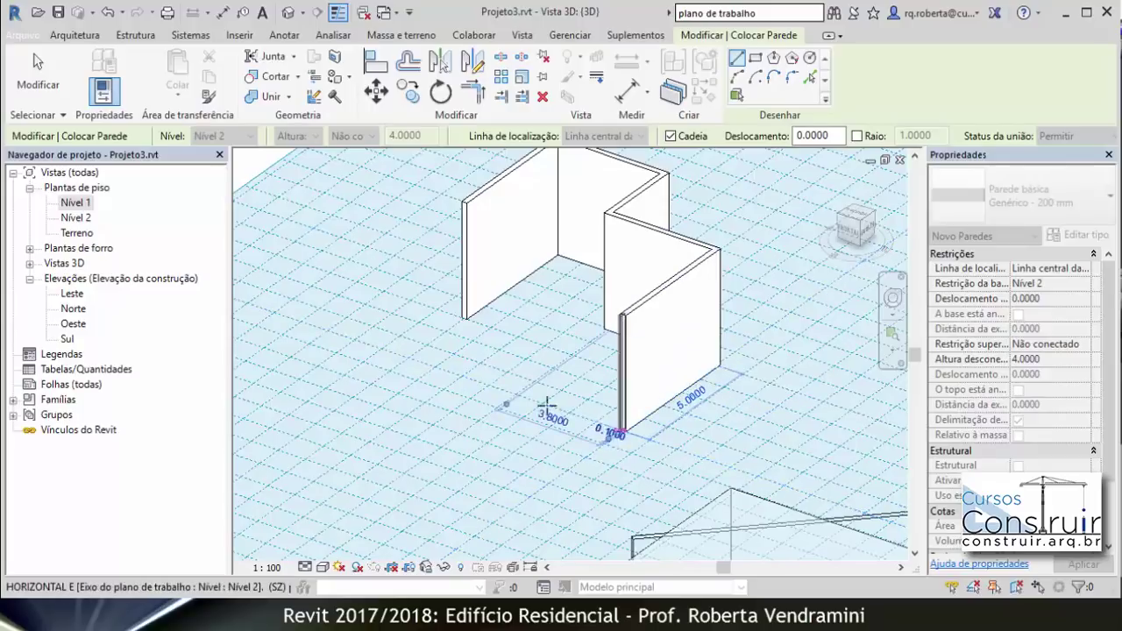
left_click(487, 387)
left_click(440, 427)
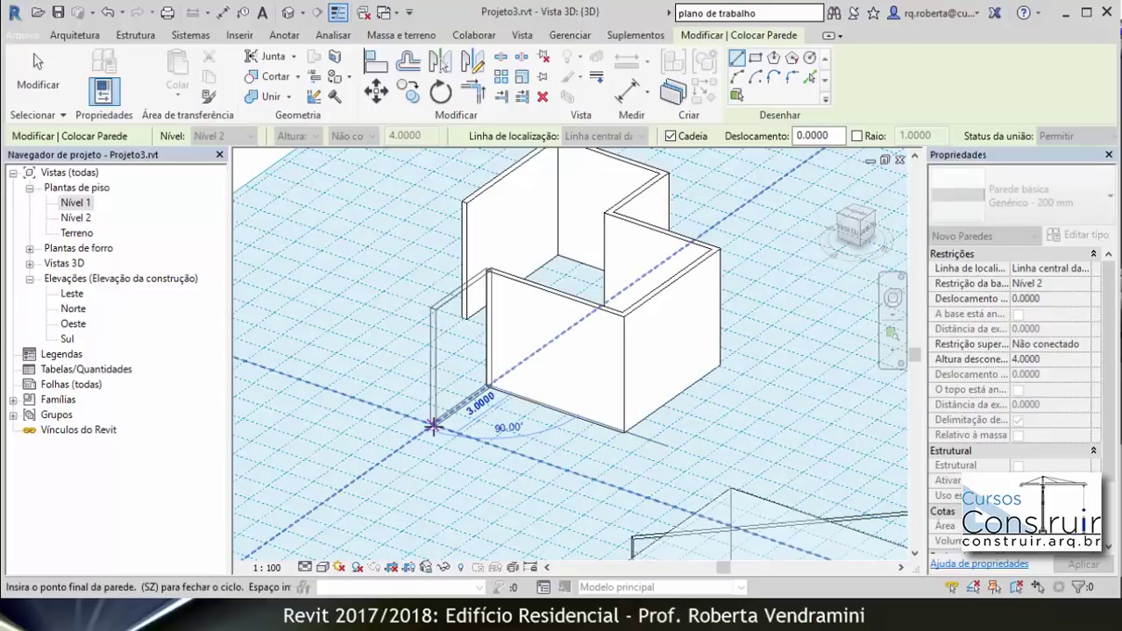
key("Escape")
key("Escape")
scroll(399, 281, "down", 2)
- Choose 'Selecionar um plano' in the Work Plane dialog, then orbit the model
scroll(400, 282, "down", 3)
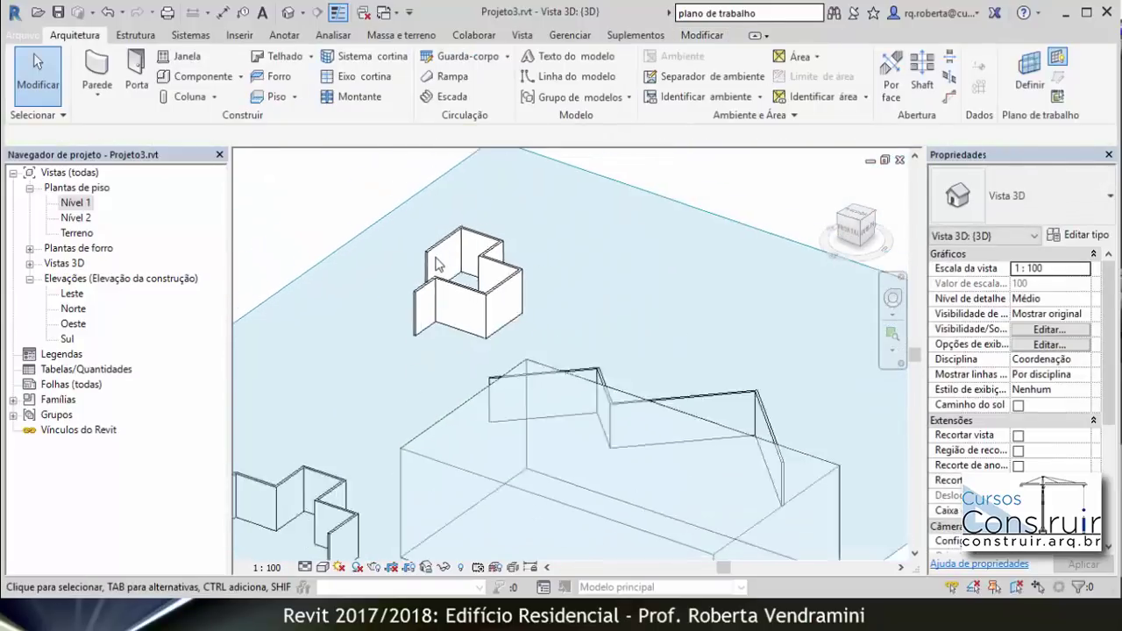
scroll(451, 277, "up", 4)
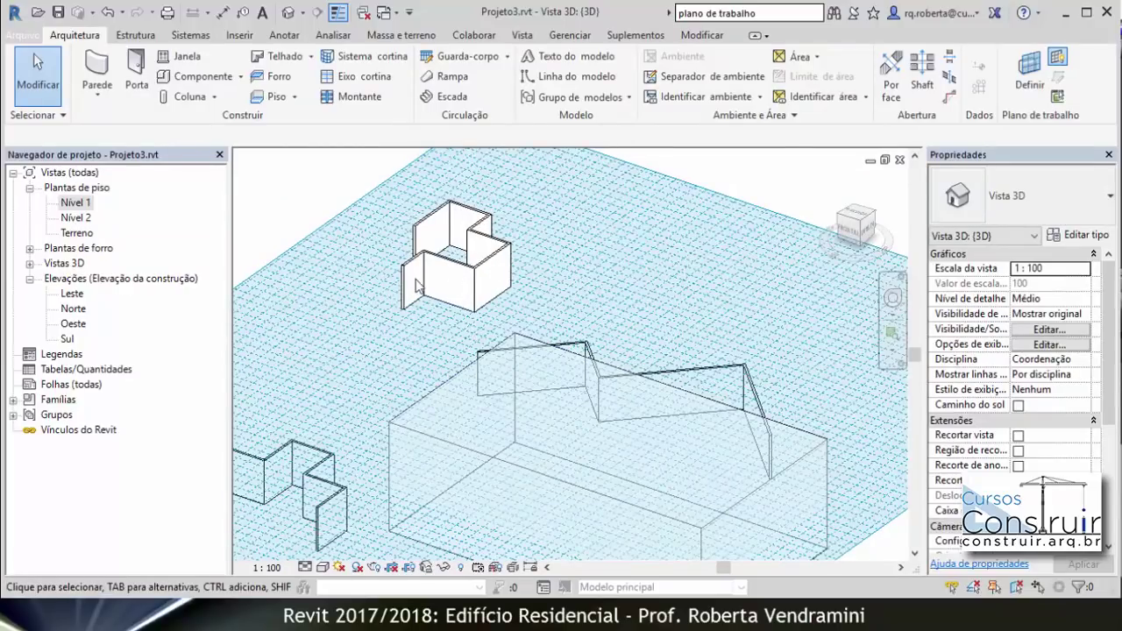
scroll(417, 285, "up", 2)
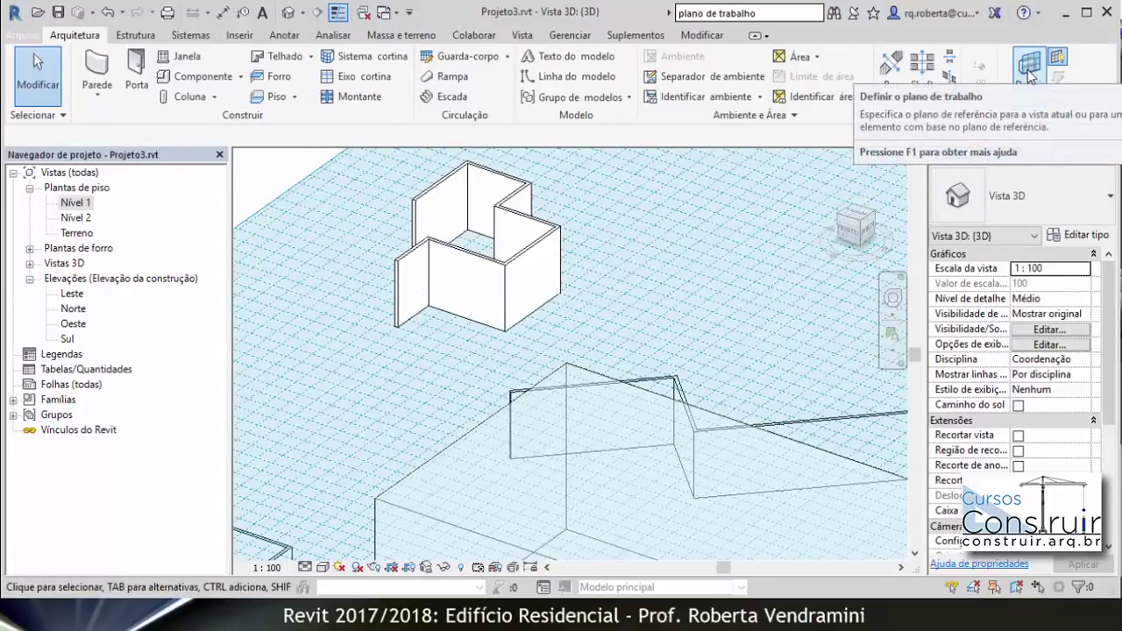
left_click(1030, 76)
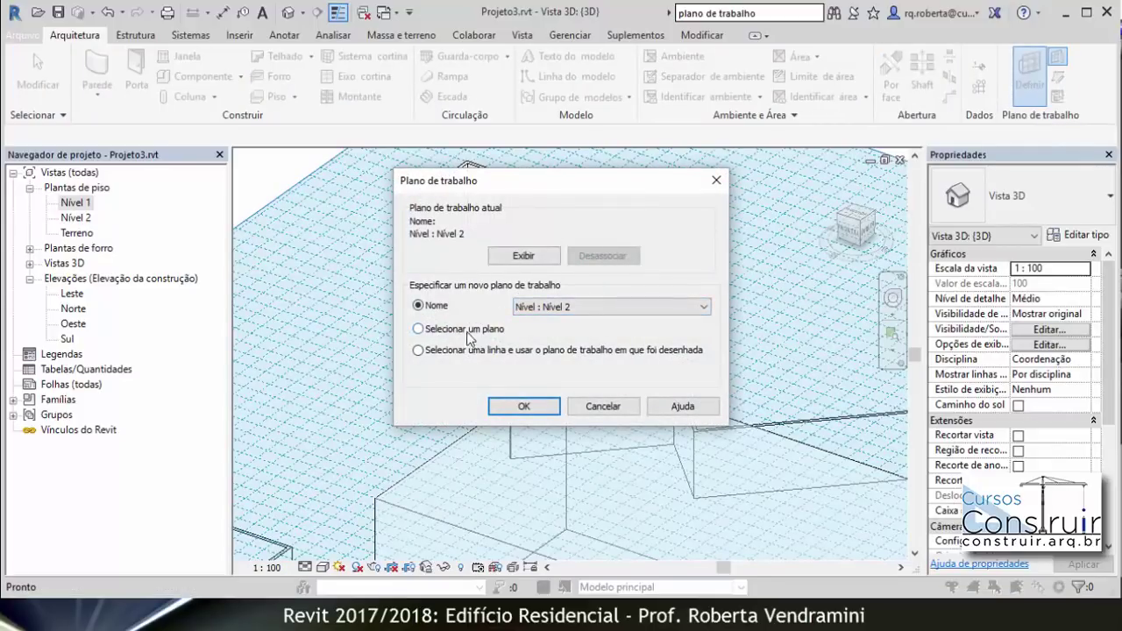
left_click(518, 407)
scroll(645, 287, "down", 2)
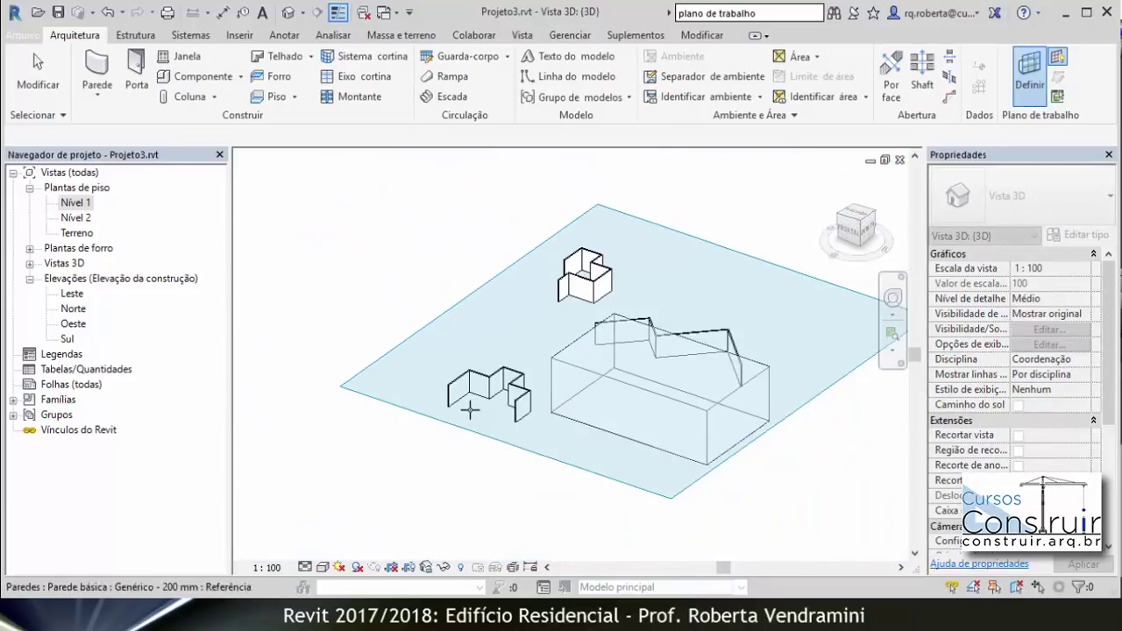
middle_click_drag(418, 429, 450, 408, "shift")
- Pick the front wall's face as the work plane
scroll(626, 383, "up", 4)
scroll(688, 399, "up", 2)
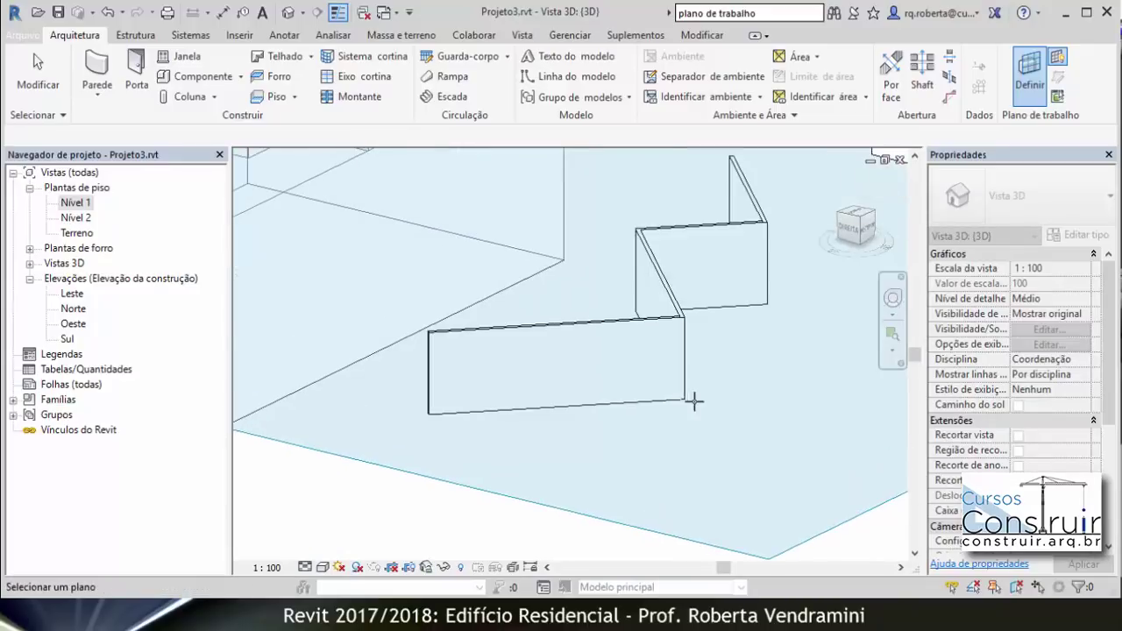
left_click(586, 325)
left_click(620, 442)
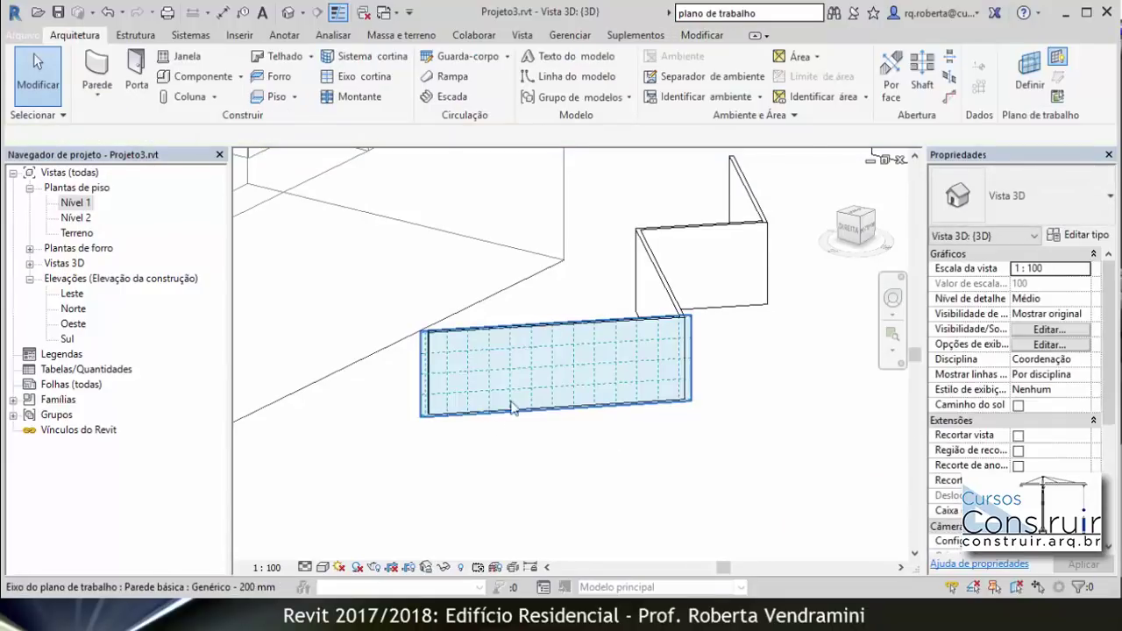
- Stretch the work plane grid up, left, down and right beyond the wall
scroll(513, 408, "up", 2)
scroll(489, 419, "down", 2)
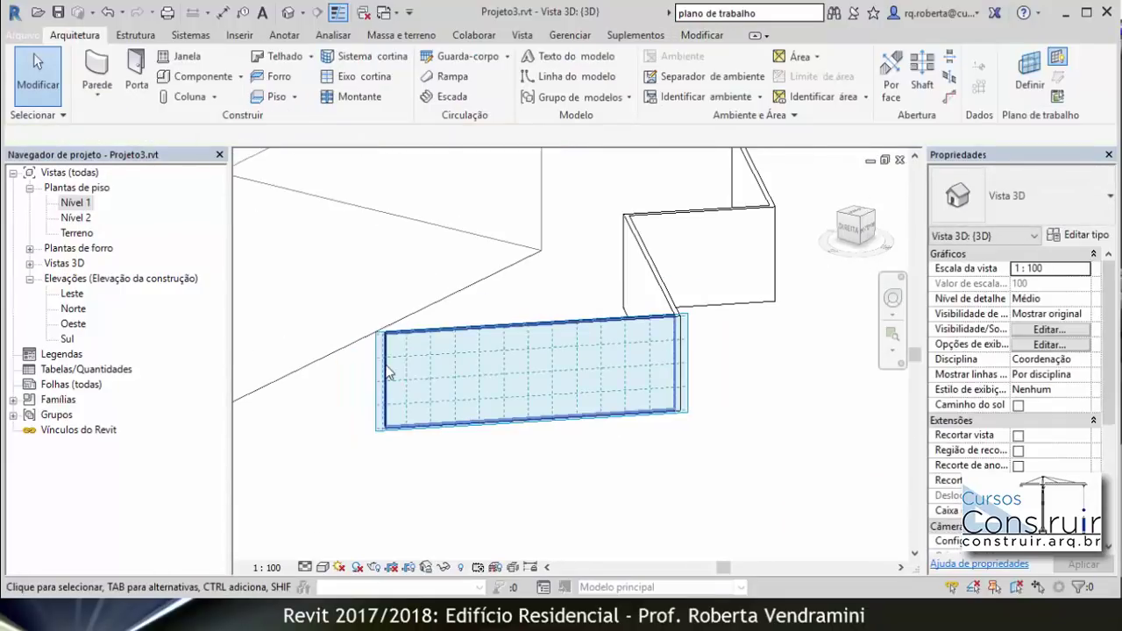
left_click(478, 362)
left_click_drag(530, 324, 537, 254)
left_click_drag(377, 351, 331, 351)
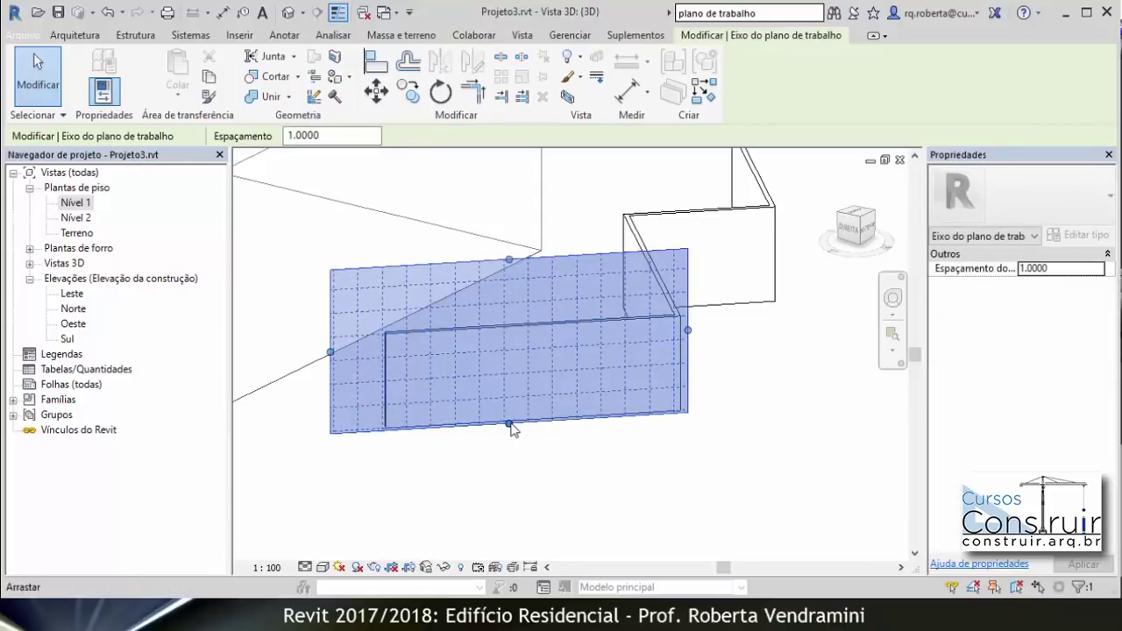
left_click_drag(509, 424, 509, 504)
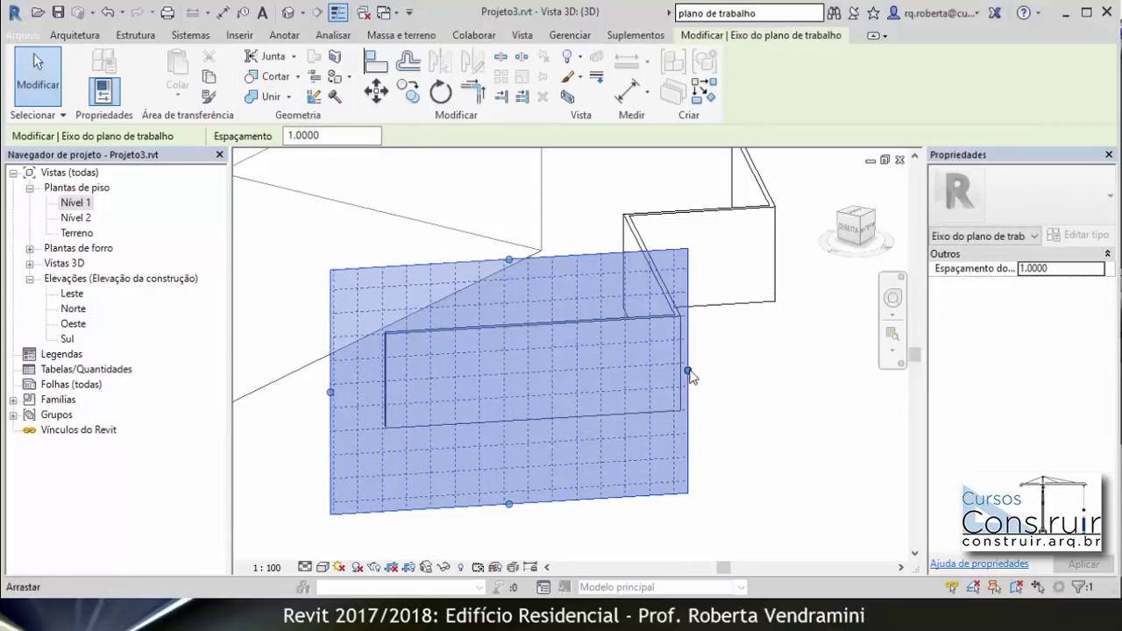
left_click_drag(689, 371, 727, 369)
left_click(808, 434)
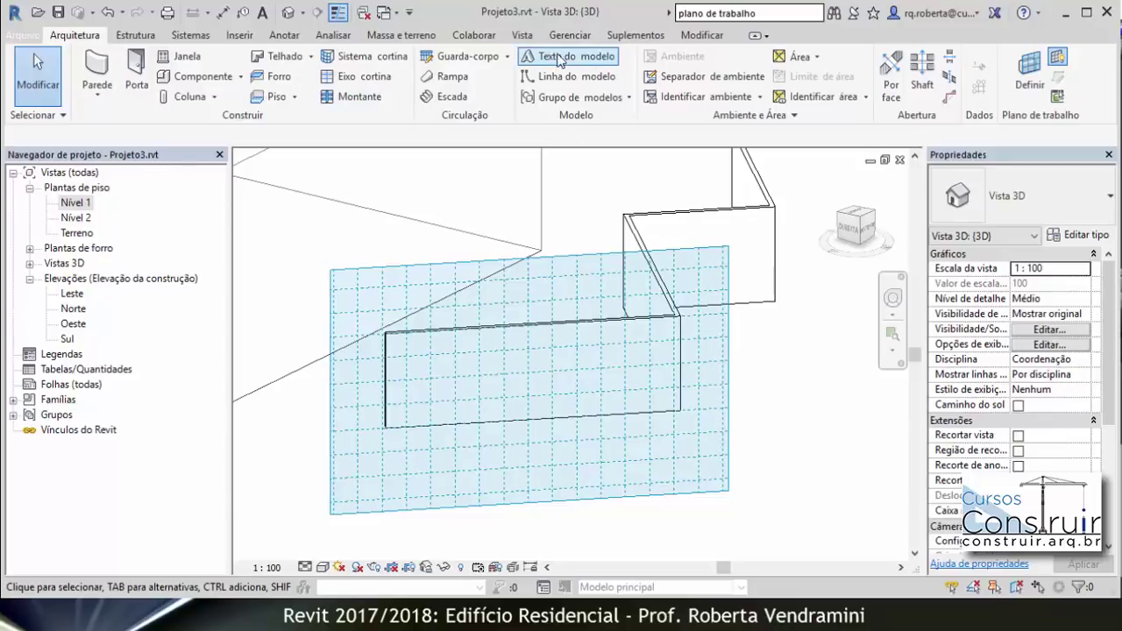
- Place 3D model text 'MERCEARIA' on the front wall face and orbit to view it
left_click(589, 65)
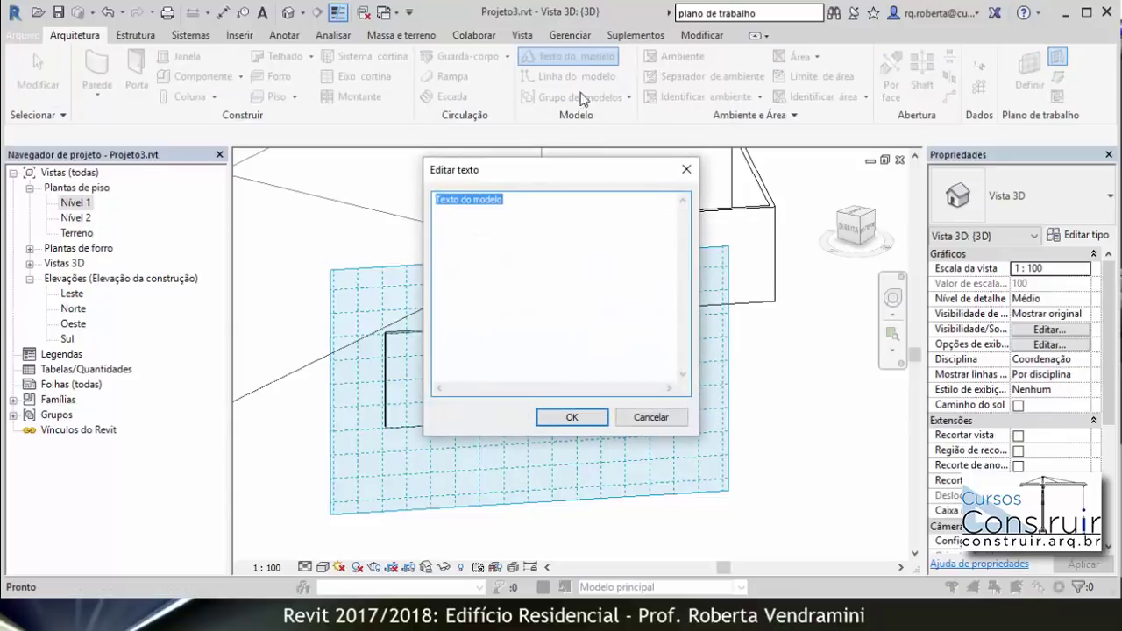
left_click(525, 201)
left_click_drag(499, 201, 428, 201)
type("MEI")
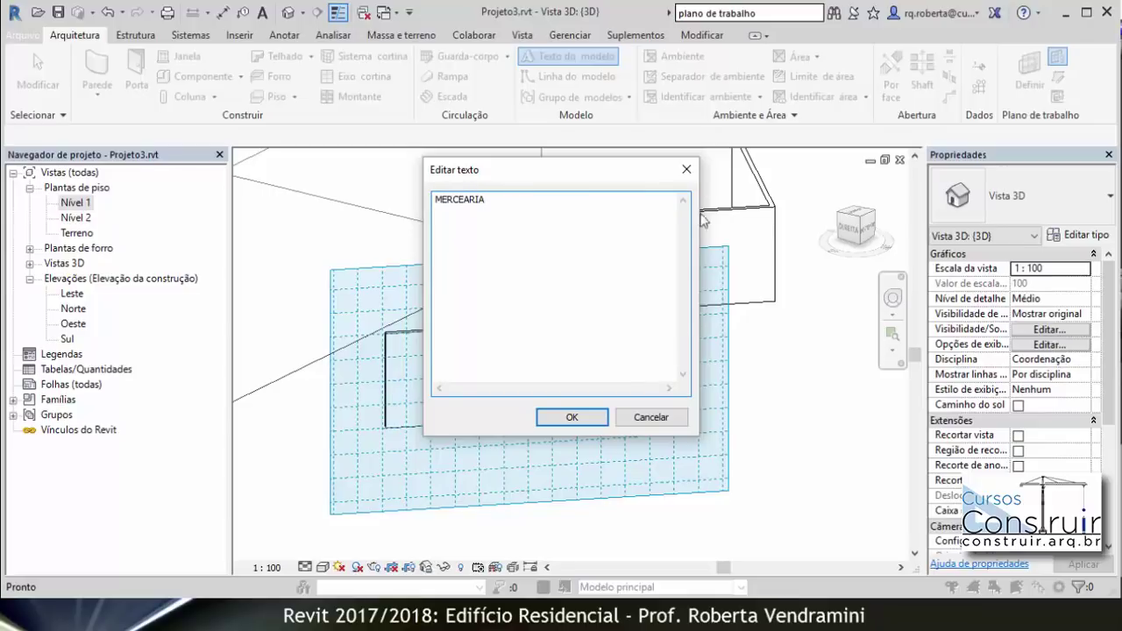
left_click(572, 417)
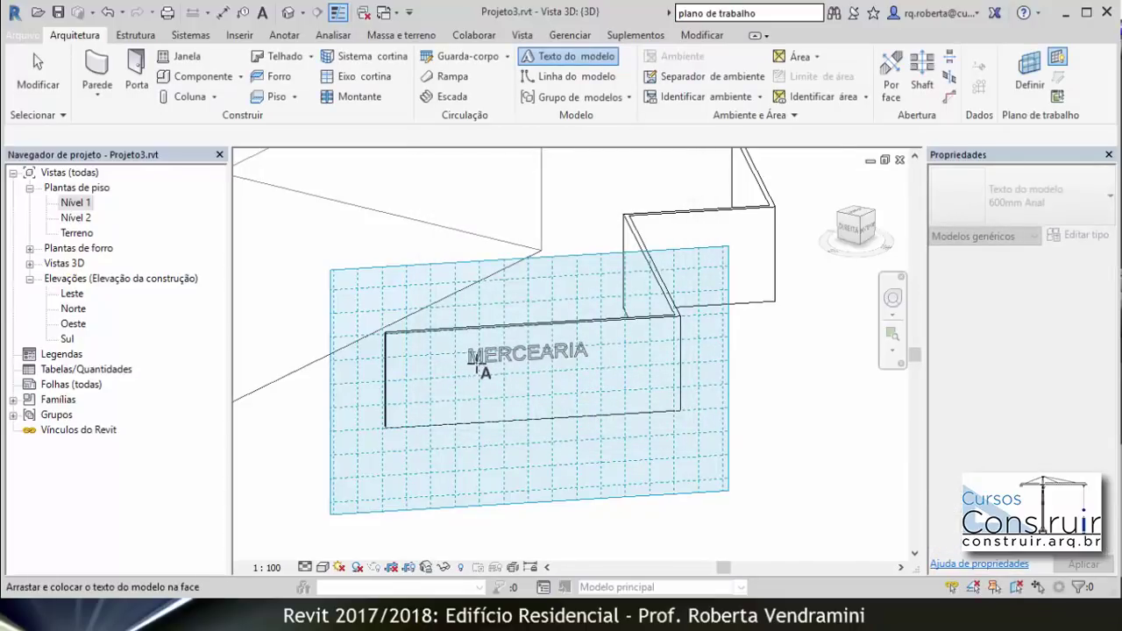
left_click(460, 363)
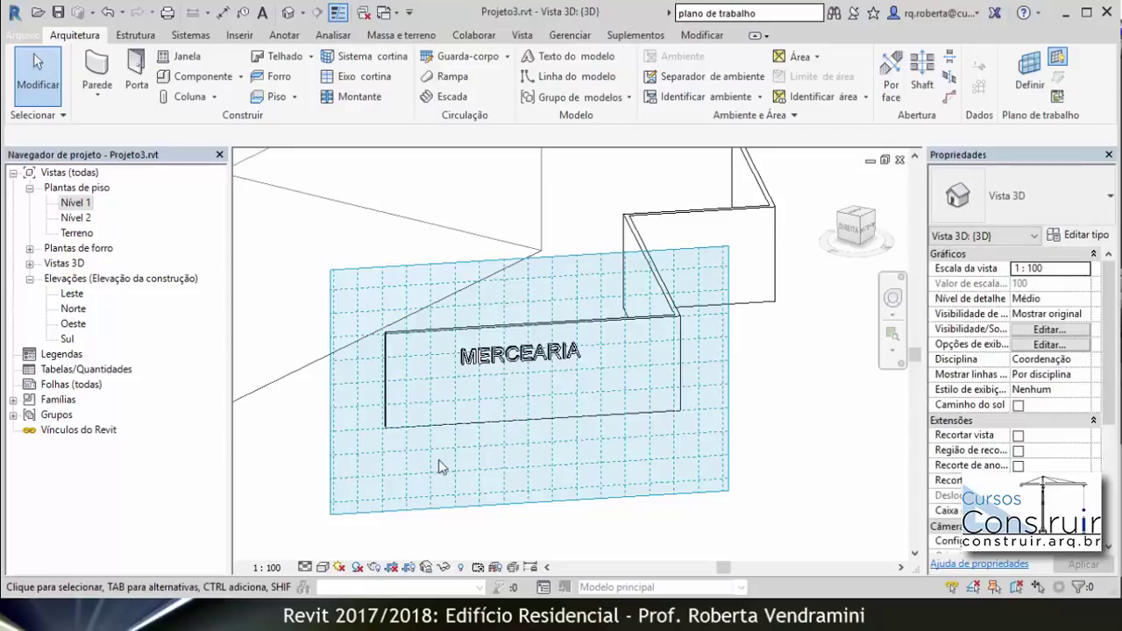
scroll(468, 491, "up", 6)
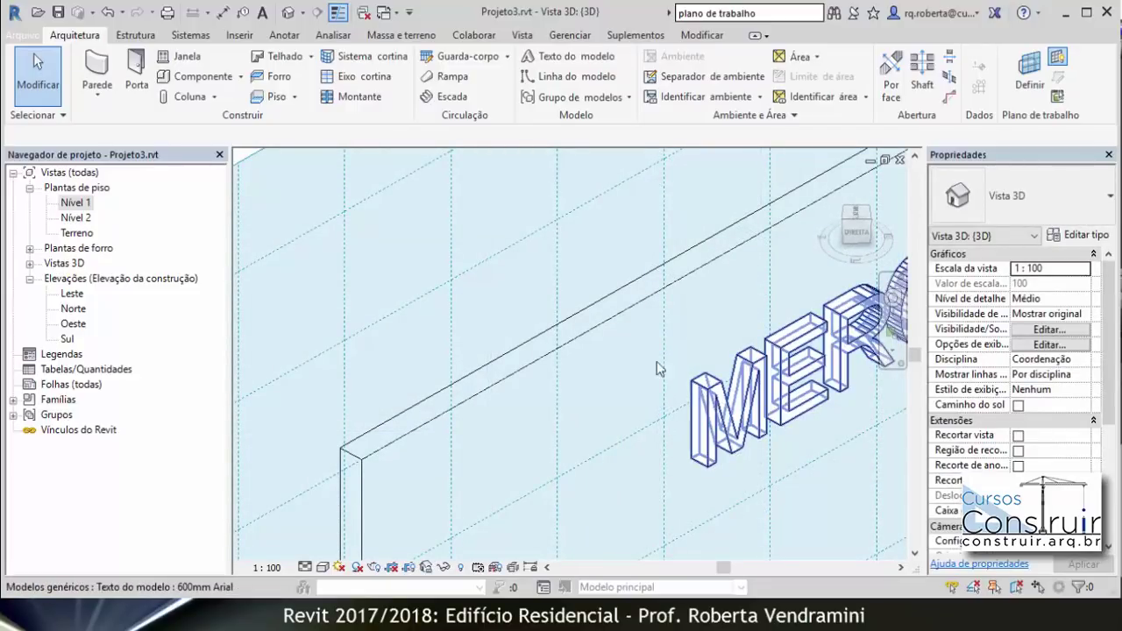
scroll(659, 368, "down", 8)
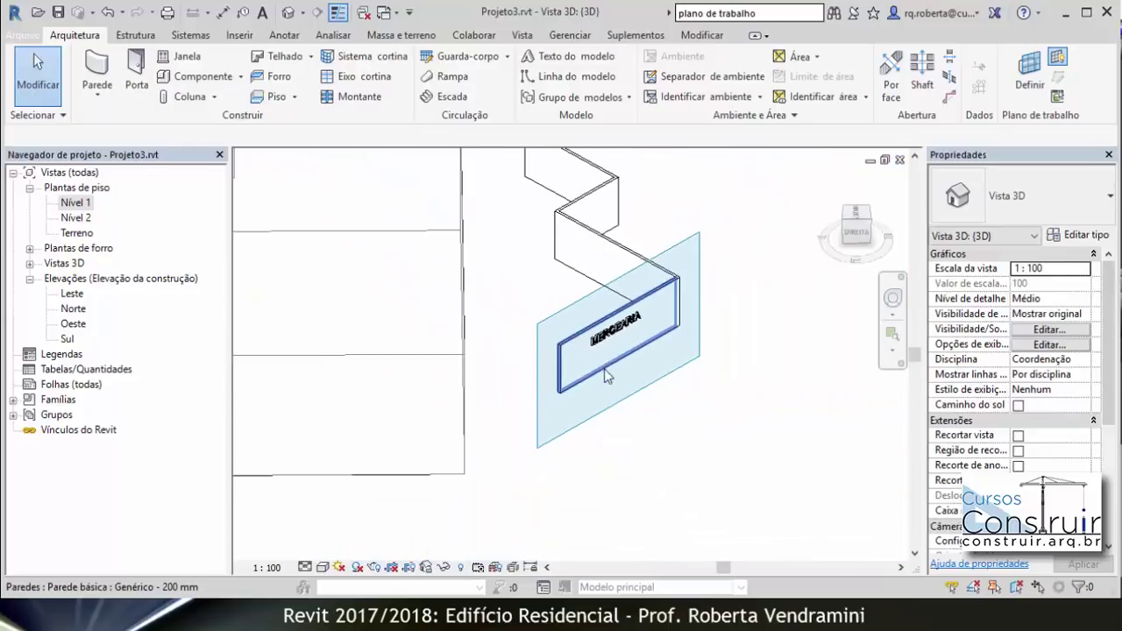
scroll(611, 386, "down", 1)
middle_click_drag(614, 393, 727, 501, "shift")
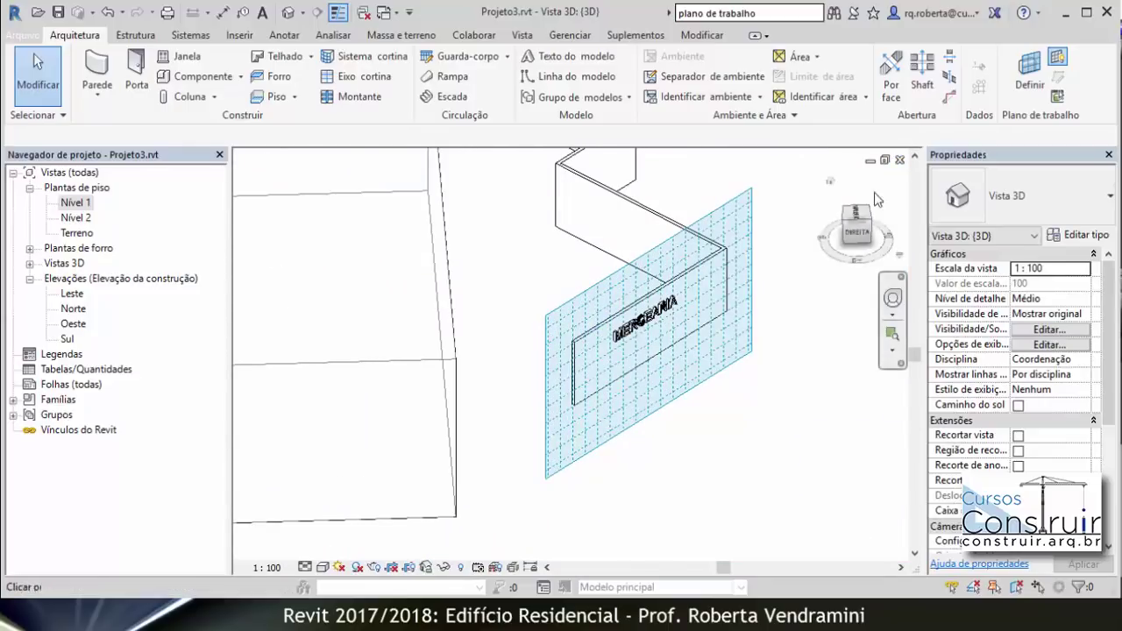
- Set 'Nível : Nível 1' as the work plane and orbit the model
left_click(1032, 70)
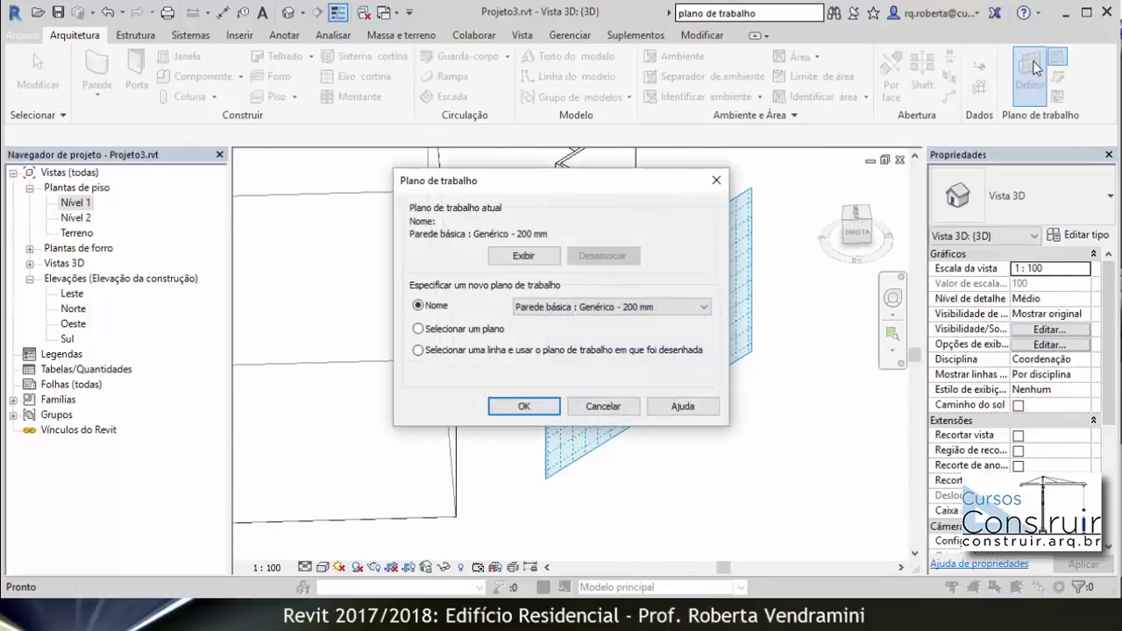
left_click(649, 308)
left_click(604, 321)
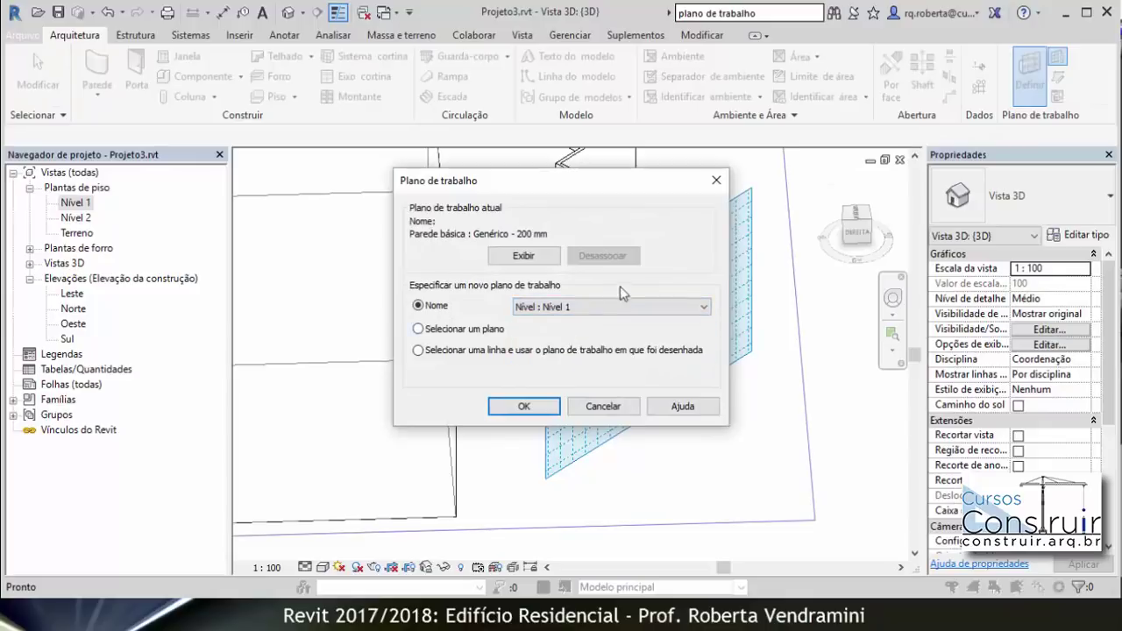
left_click(523, 407)
scroll(594, 448, "down", 5)
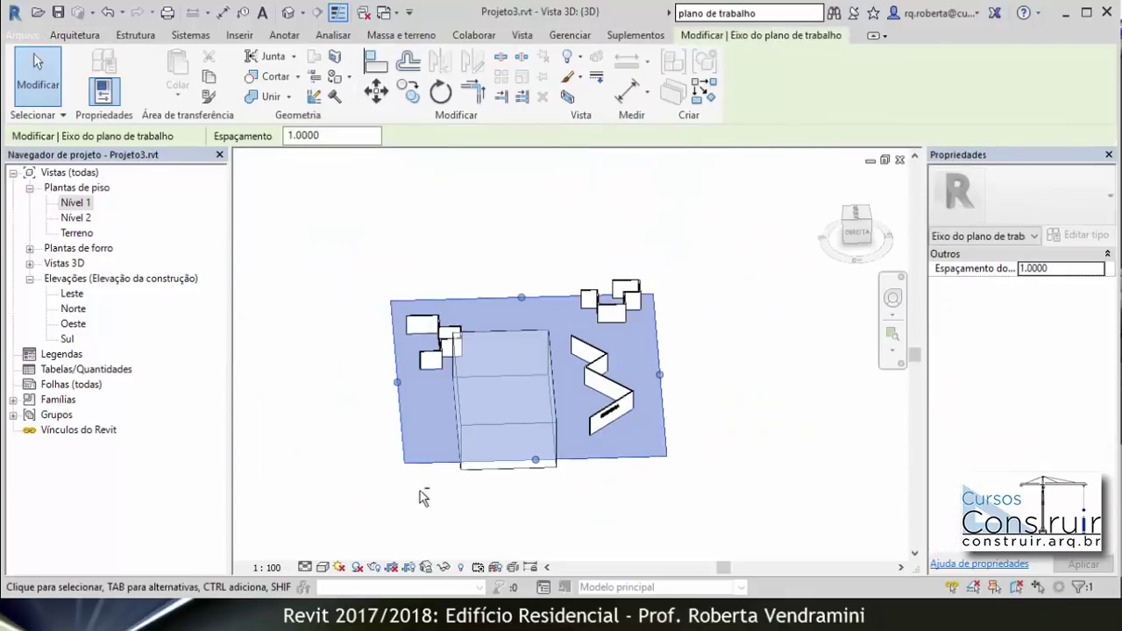
middle_click_drag(423, 497, 591, 496, "shift")
left_click(541, 466)
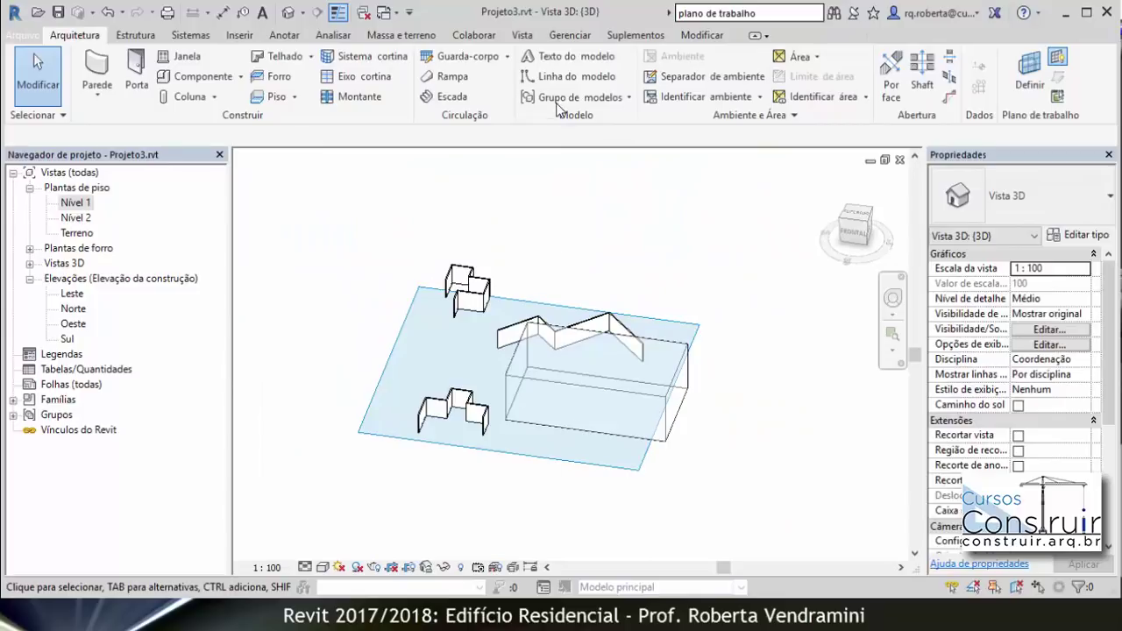
- Place the default 'Texto do modelo' text on the ground plane beside the walls
left_click(568, 56)
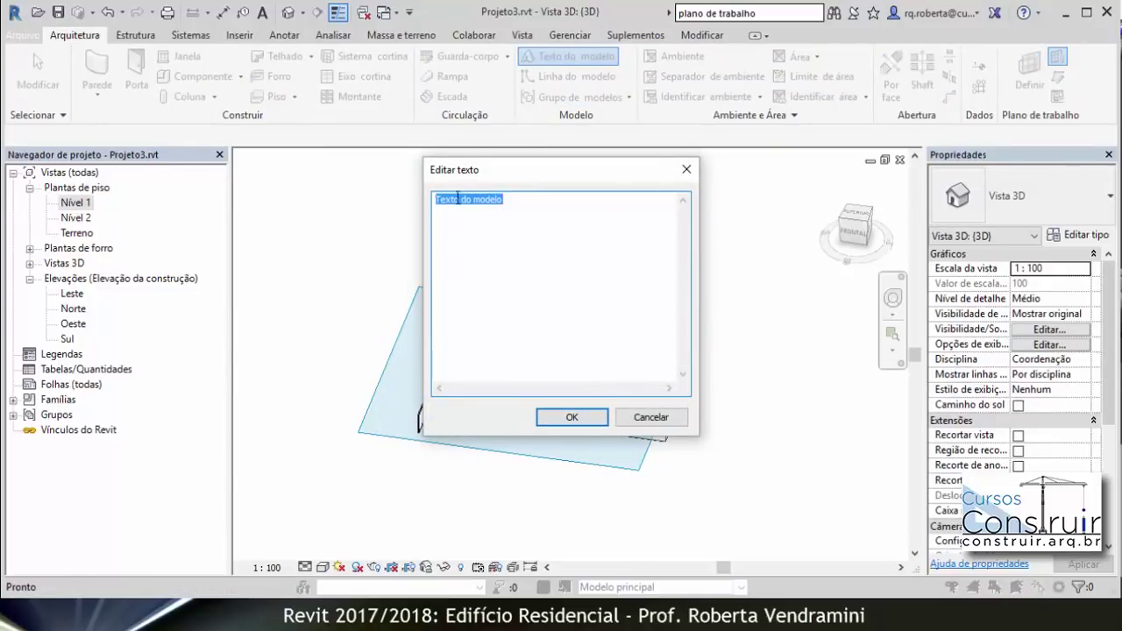
left_click(568, 417)
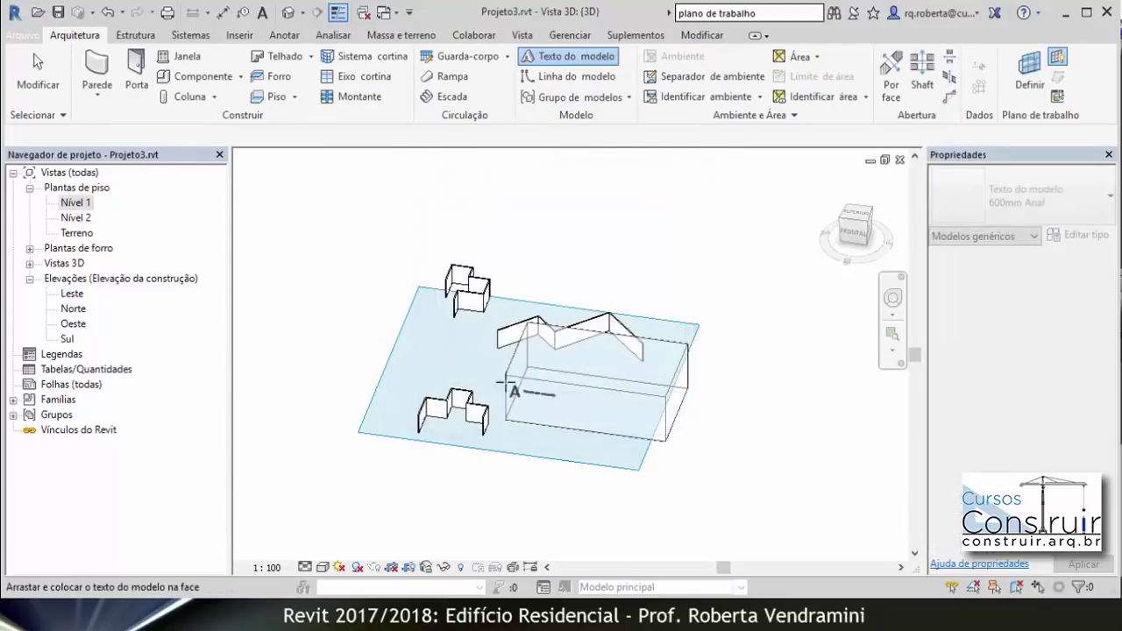
scroll(420, 350, "up", 4)
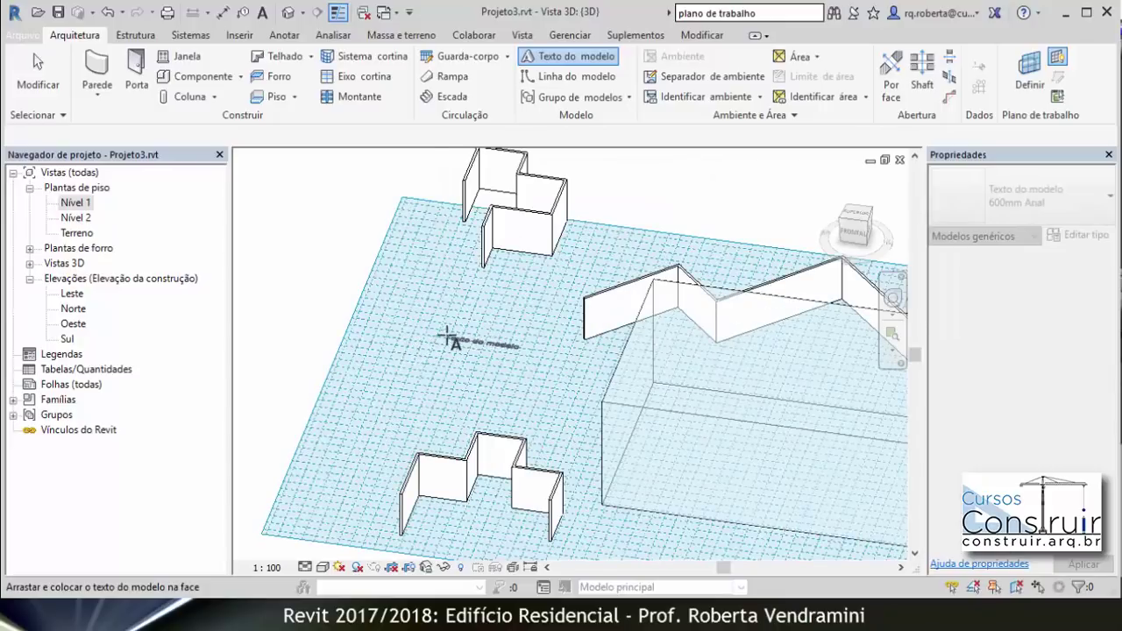
left_click(438, 323)
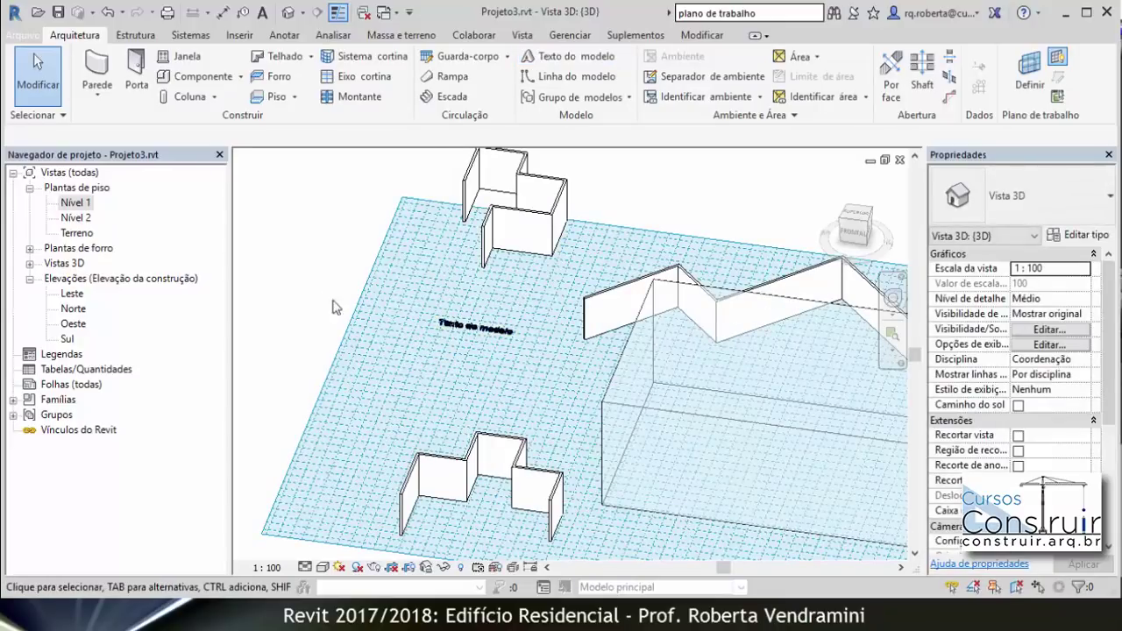
scroll(509, 350, "down", 3)
mouse_move(508, 412)
middle_mouse_down("shift")
mouse_move(526, 426)
mouse_move(513, 418)
middle_mouse_up("shift")
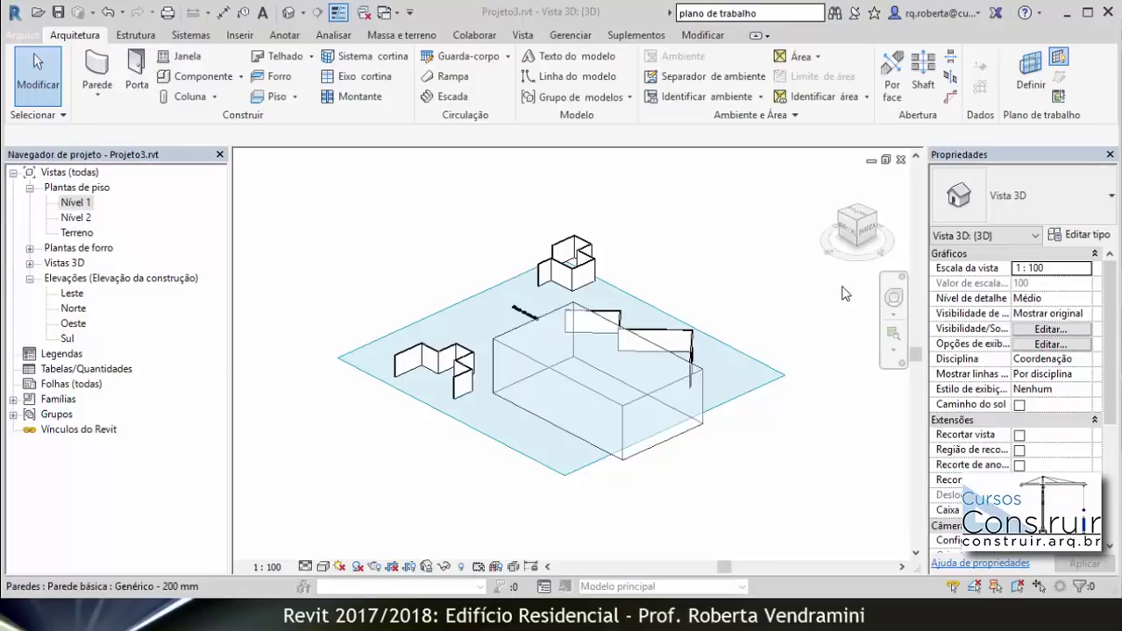
- Edit Massa 1 in place, dragging its top front edge outward to slant the face
scroll(651, 406, "up", 3)
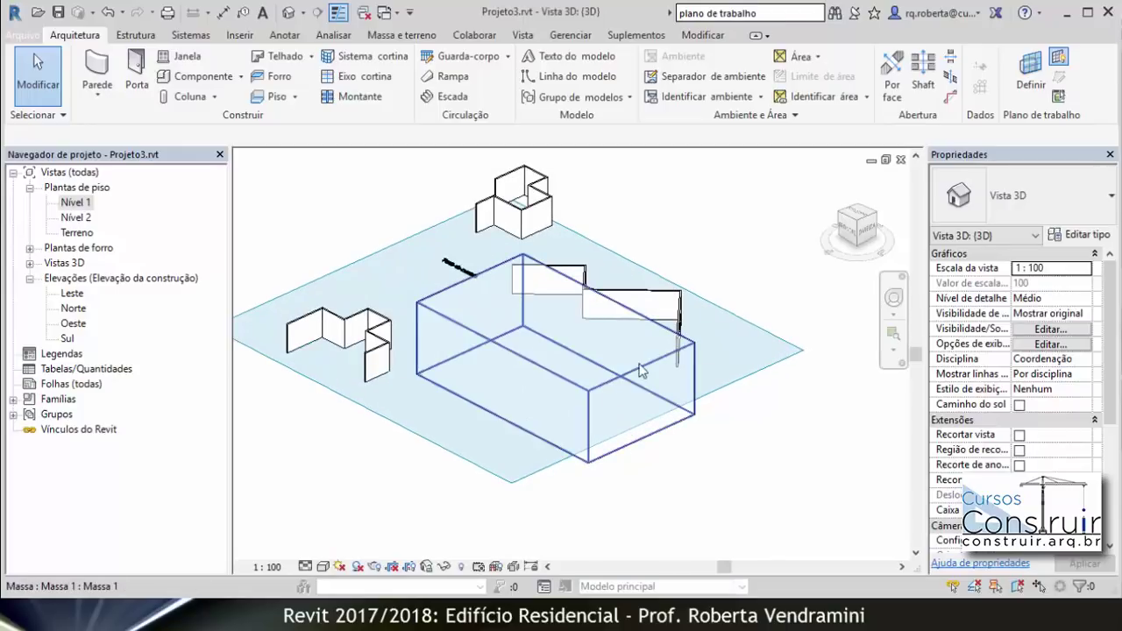
left_click(672, 356)
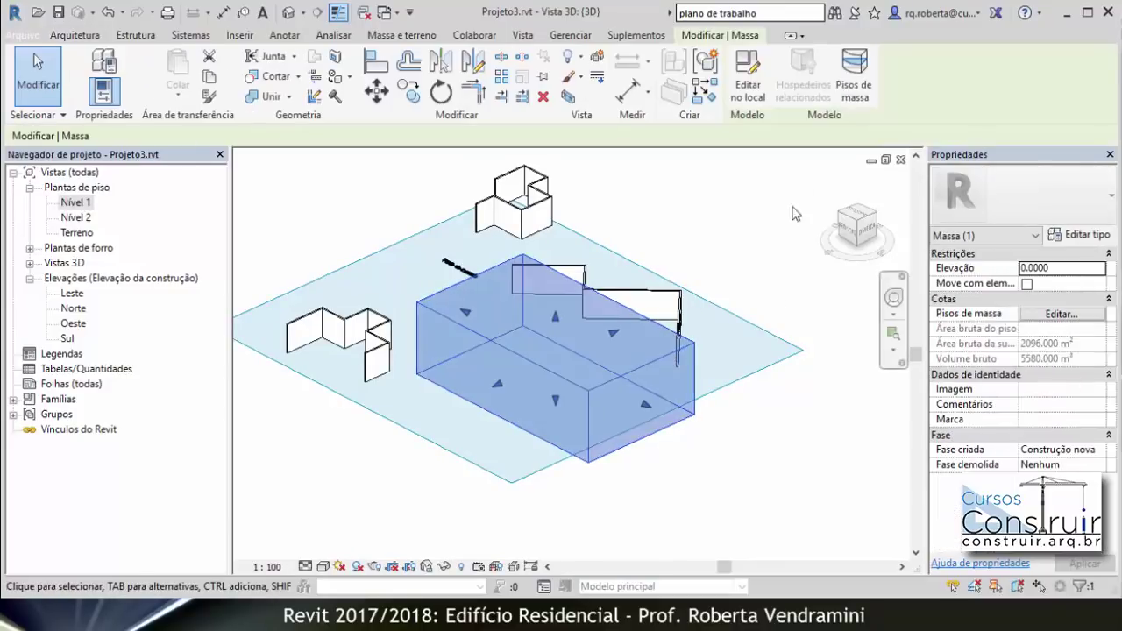
left_click(746, 72)
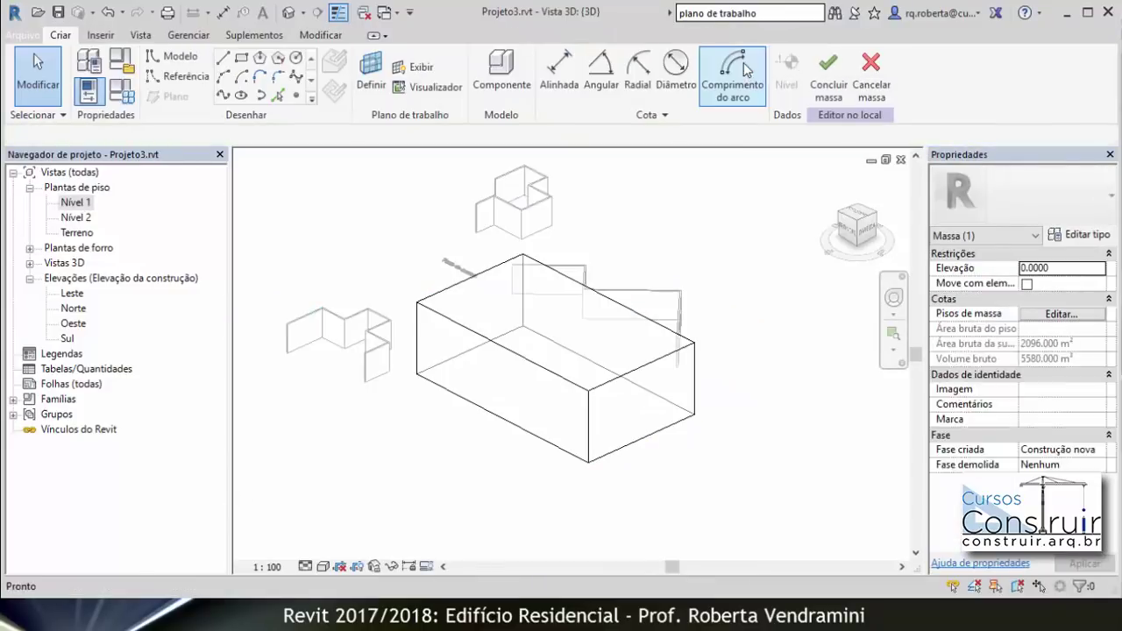
scroll(637, 385, "up", 5)
left_click(629, 356)
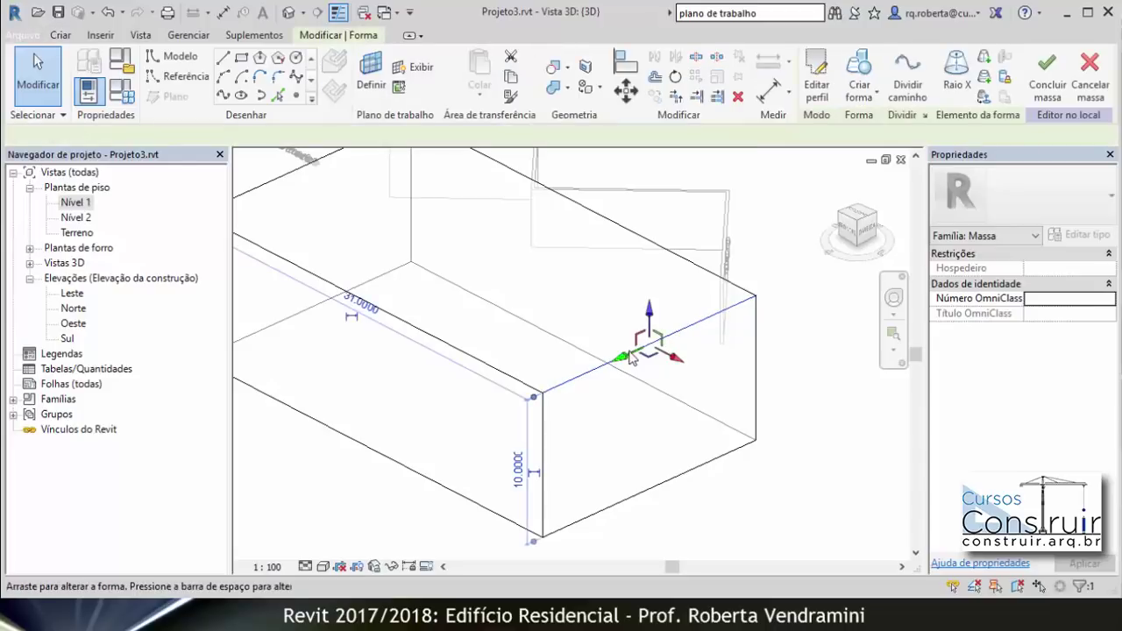
left_click_drag(680, 369, 748, 396)
key("Escape")
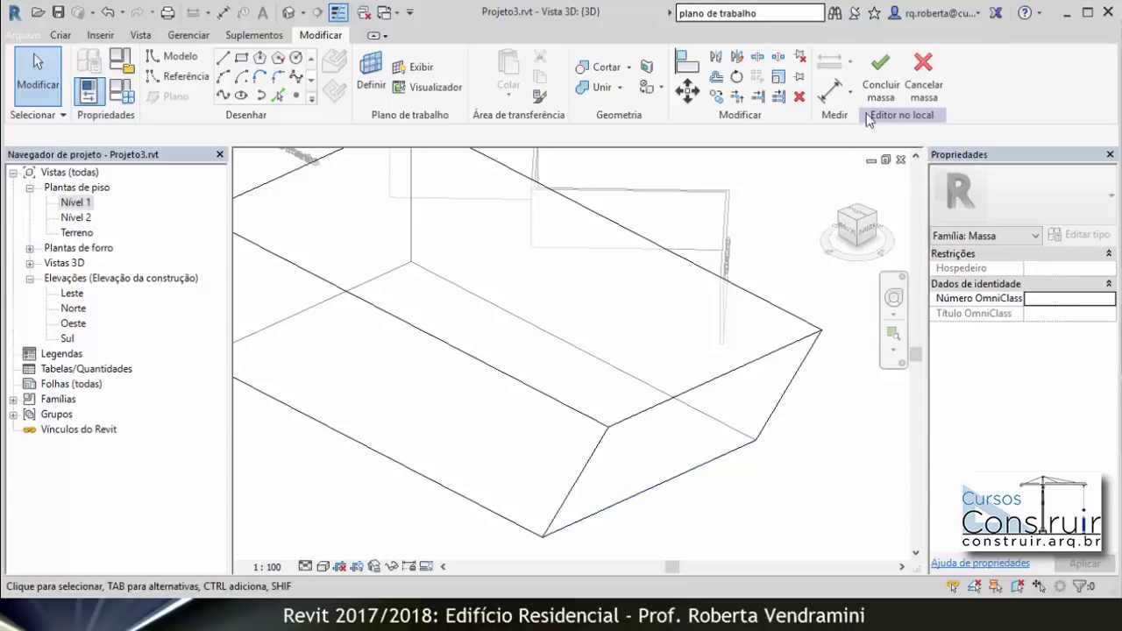
left_click(879, 80)
- Place generic 200 mm walls by face on the slanted, front, back and left mass faces
scroll(668, 489, "down", 4)
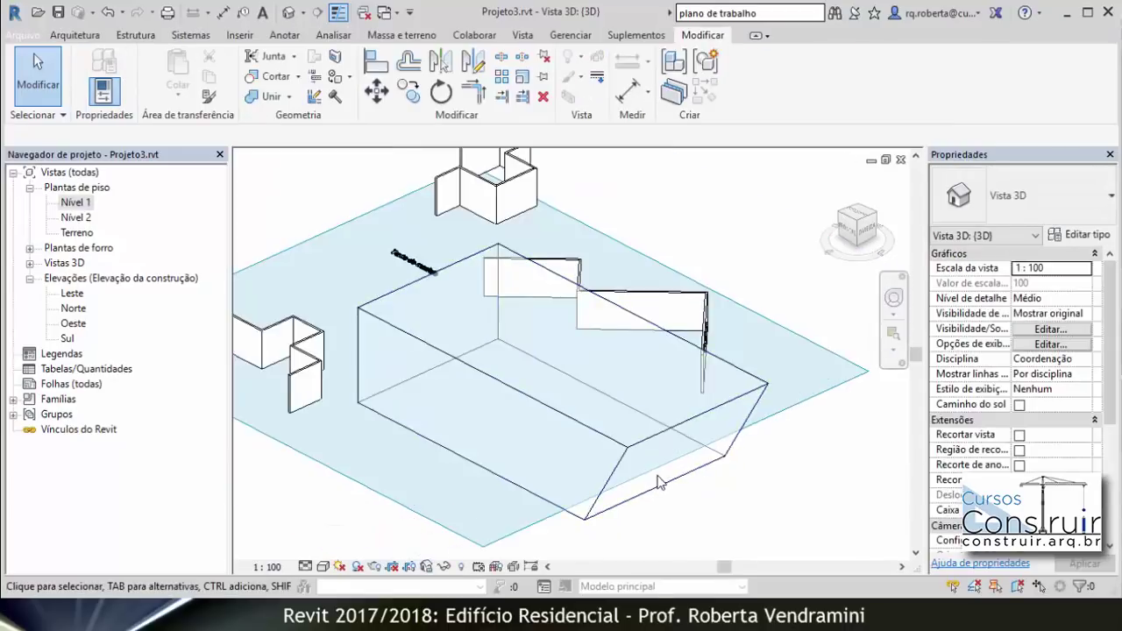
scroll(658, 531, "up", 4)
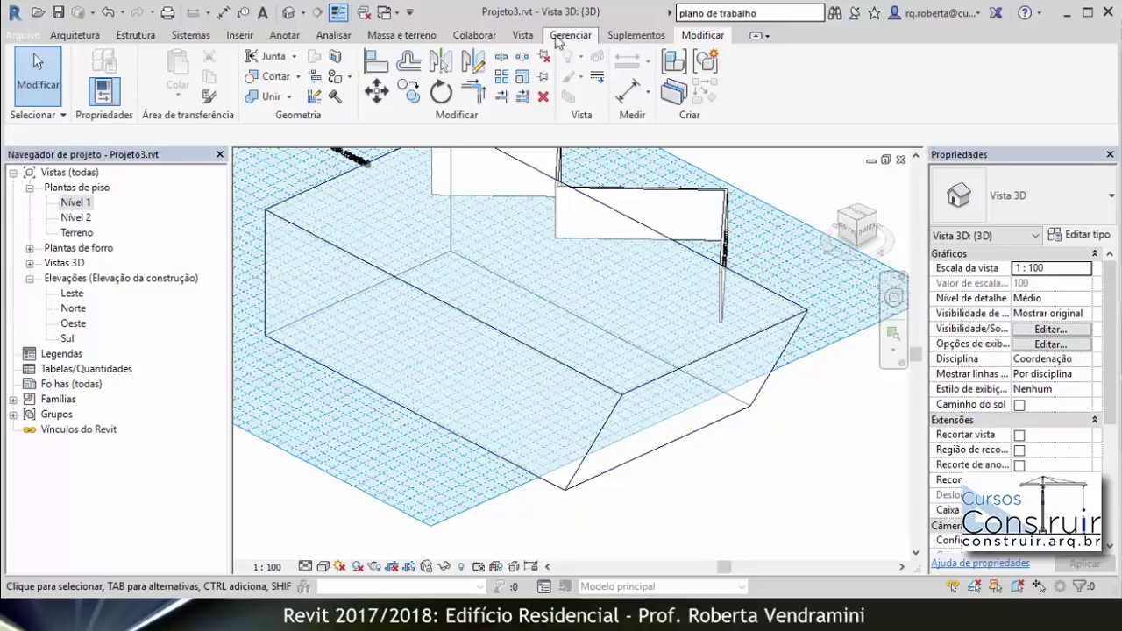
left_click(418, 37)
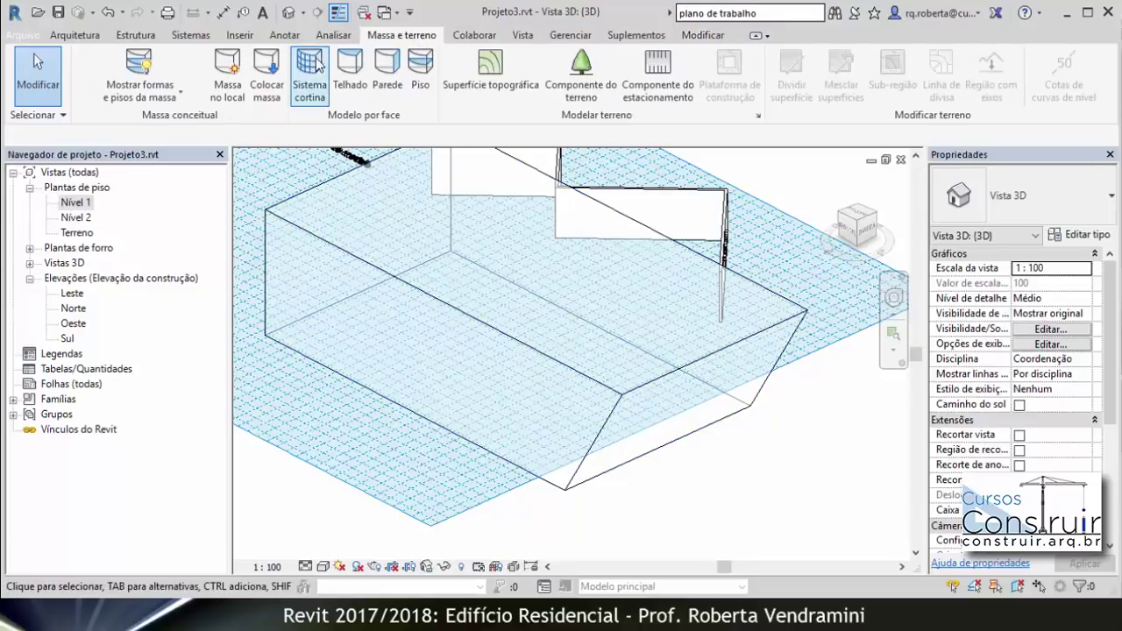
left_click(387, 64)
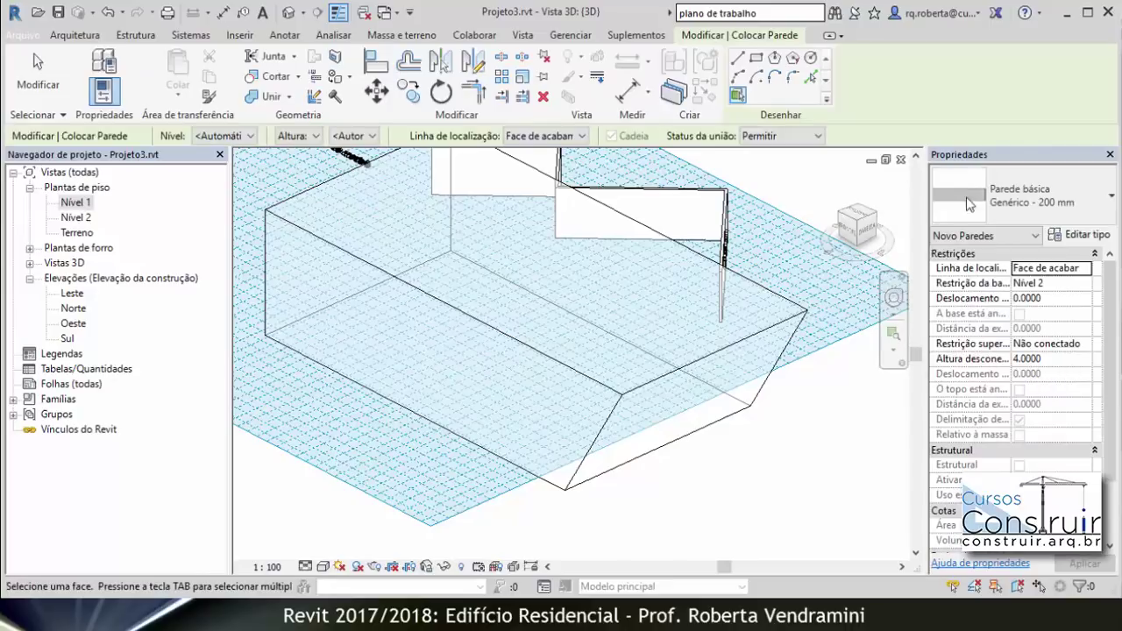
left_click(656, 390)
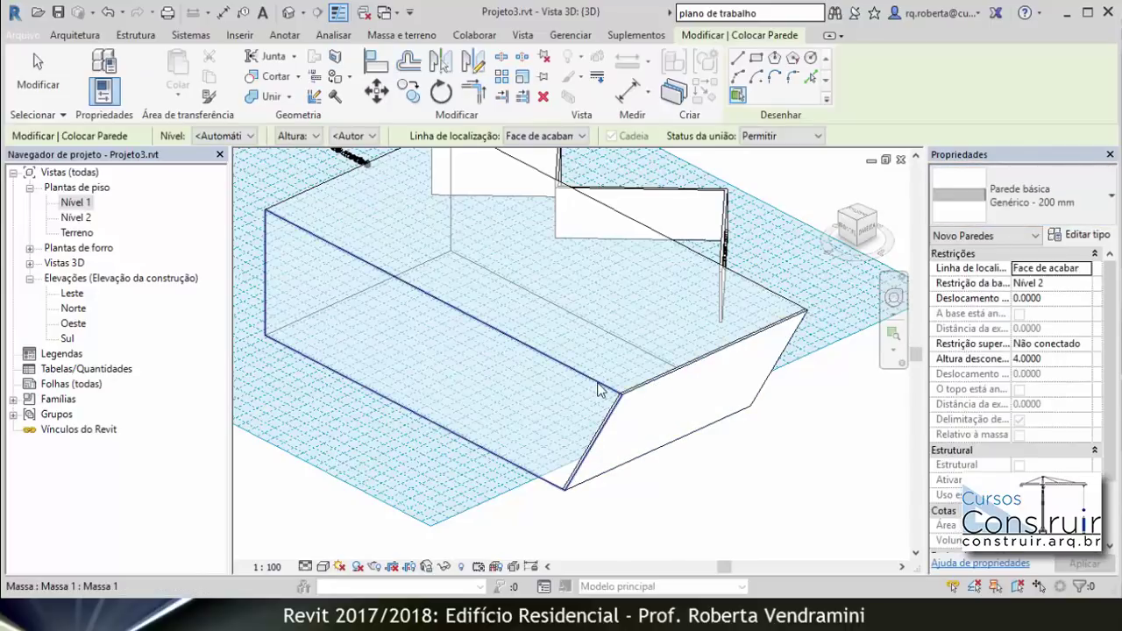
left_click(605, 391)
left_click(487, 253)
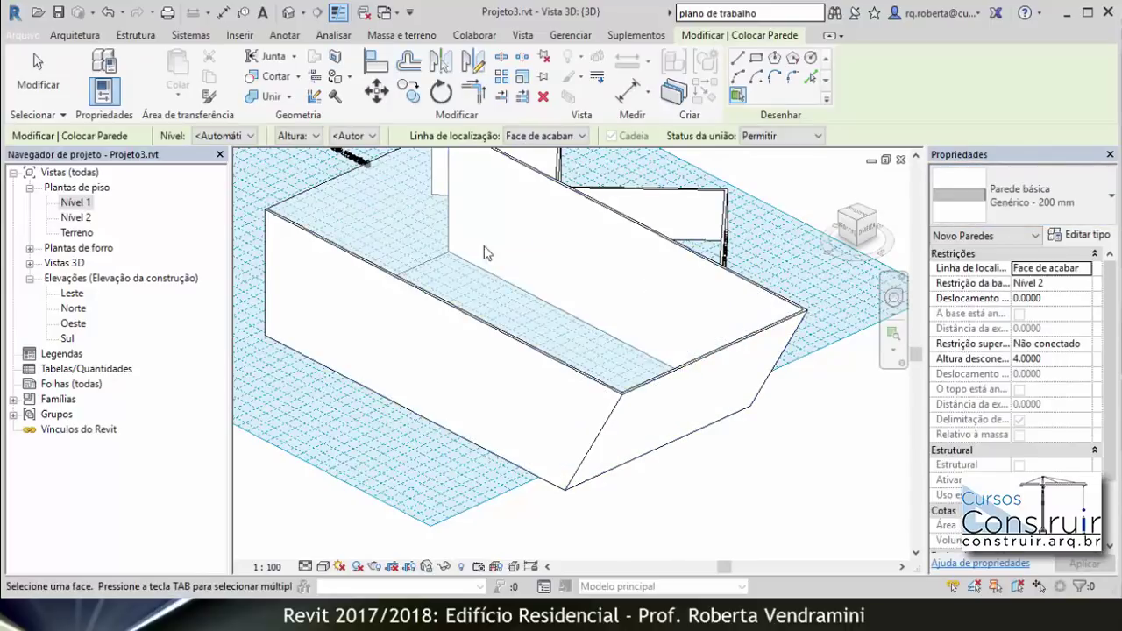
left_click(346, 176)
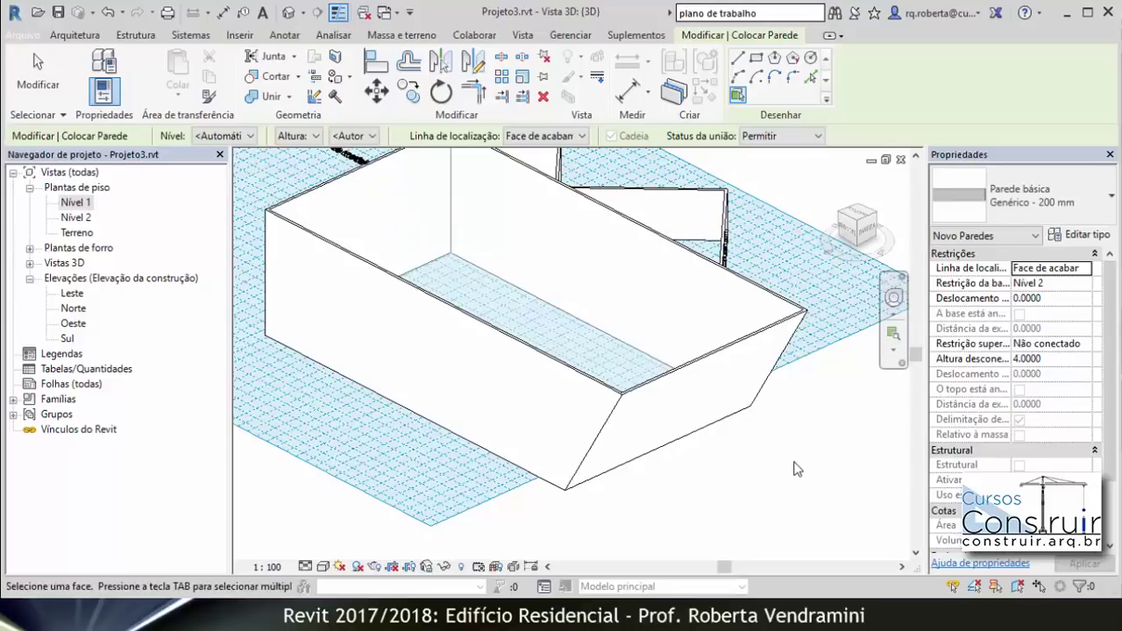
- Finish wall placement and orbit the model to check the new walls
key("Escape")
key("Escape")
scroll(579, 443, "down", 2)
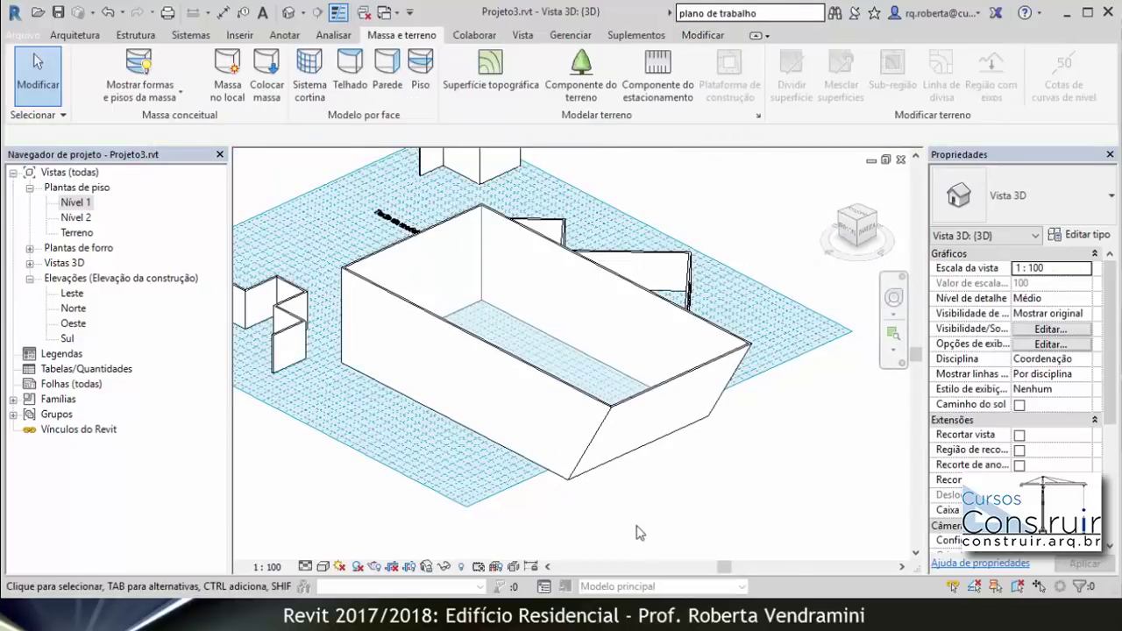
middle_click_drag(639, 532, 648, 508, "shift")
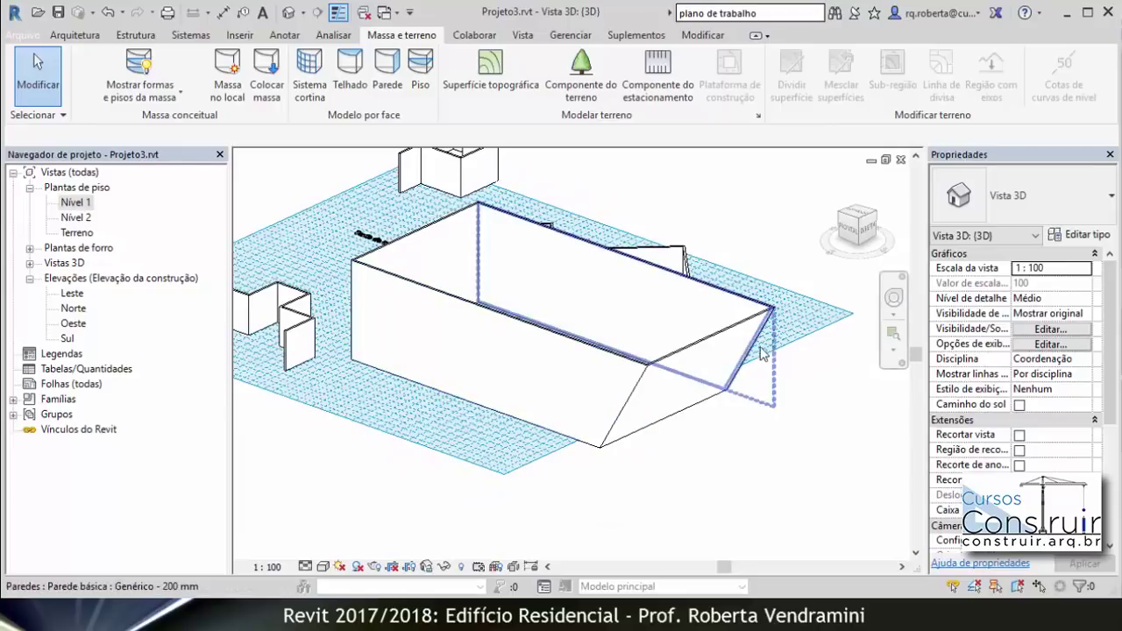
mouse_move(716, 441)
middle_mouse_down("shift")
mouse_move(571, 441)
mouse_move(620, 433)
mouse_move(645, 412)
middle_mouse_up("shift")
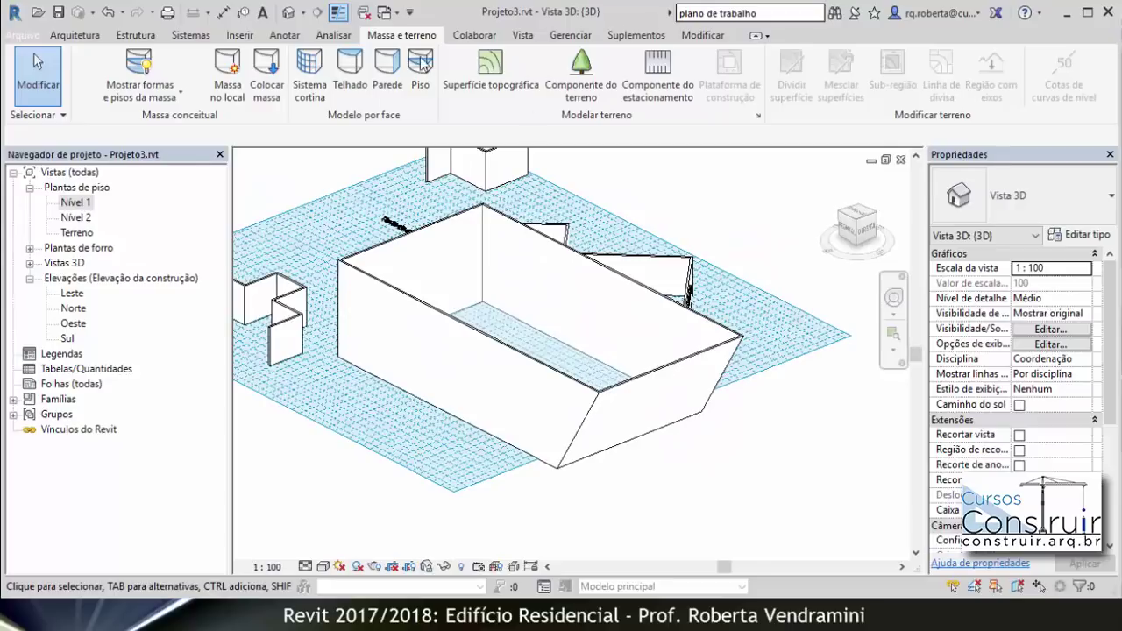
left_click(78, 37)
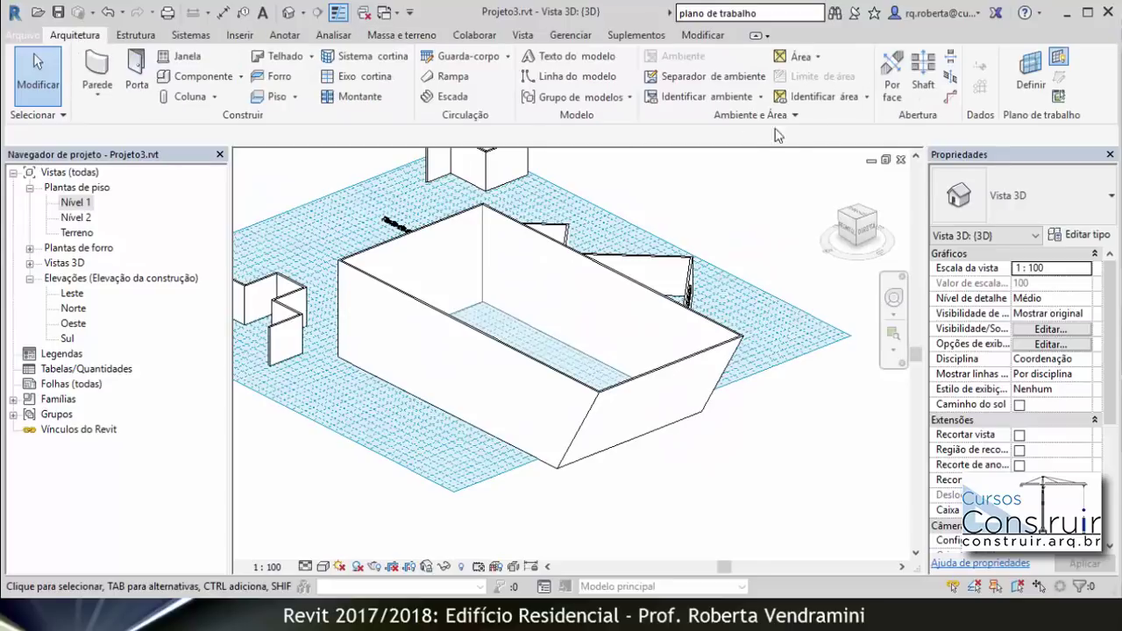
- Set the slanted end wall's face as the active work plane via Selecionar um plano
left_click(1031, 81)
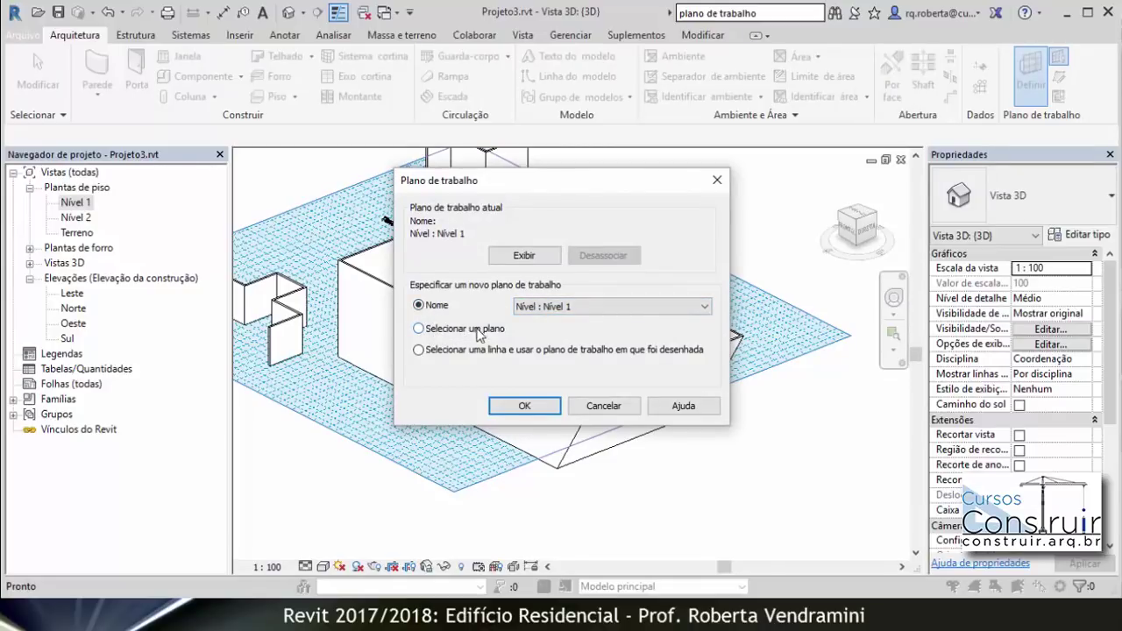
left_click(522, 405)
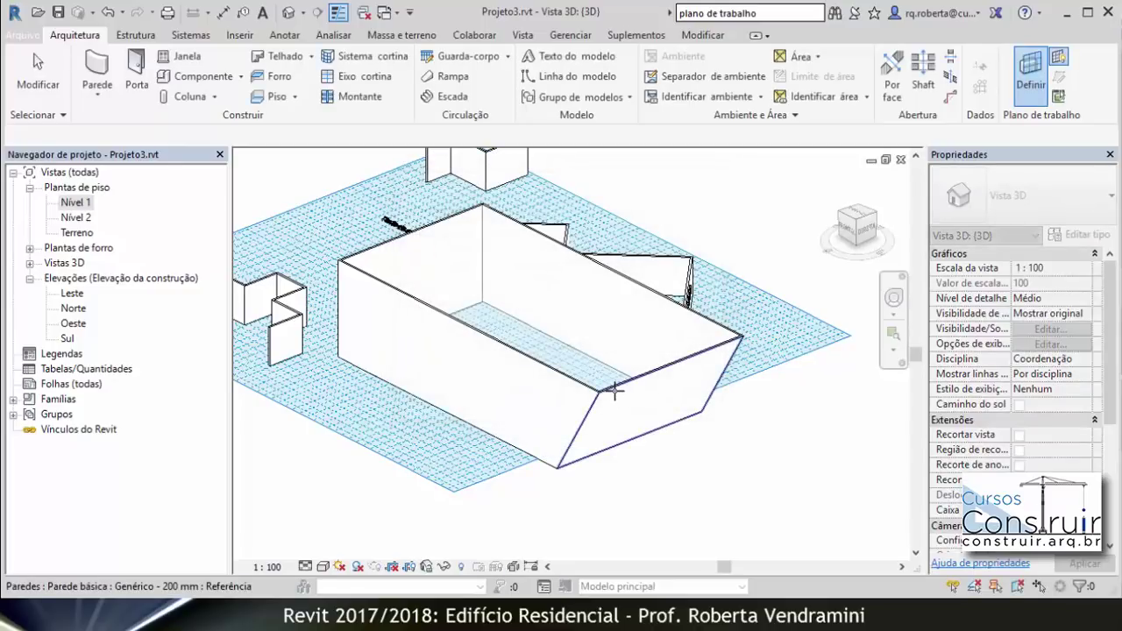
left_click(615, 391)
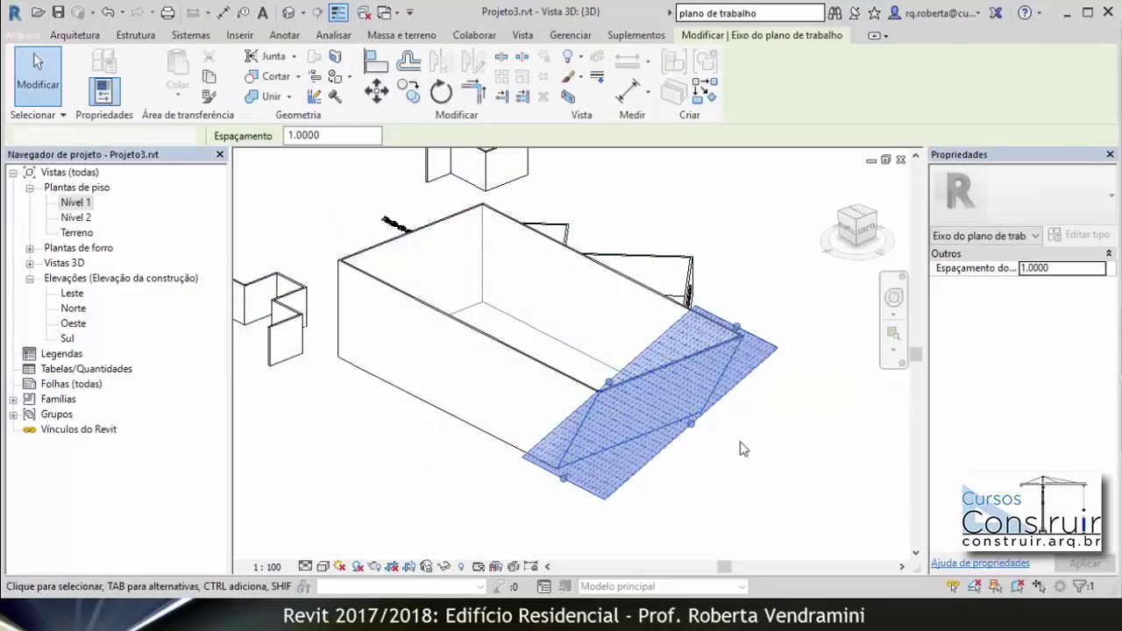
- Place 600mm Arial 3D model text 'SUPERMERCADO' on the sloped wall face
key("Escape")
scroll(658, 430, "up", 4)
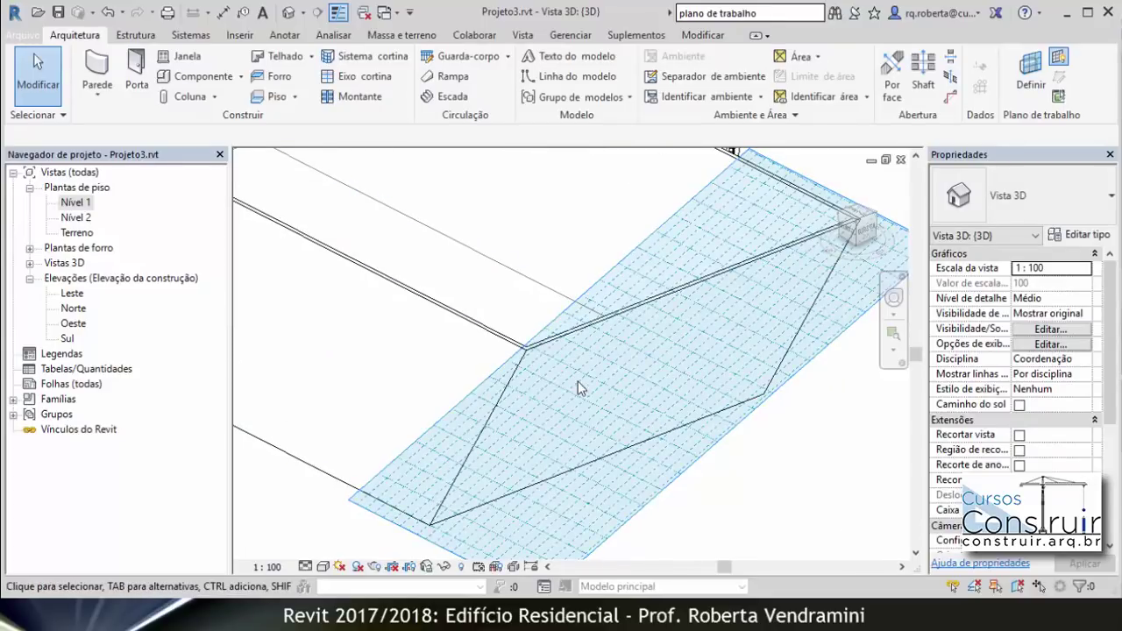
scroll(577, 381, "down", 3)
scroll(543, 394, "down", 3)
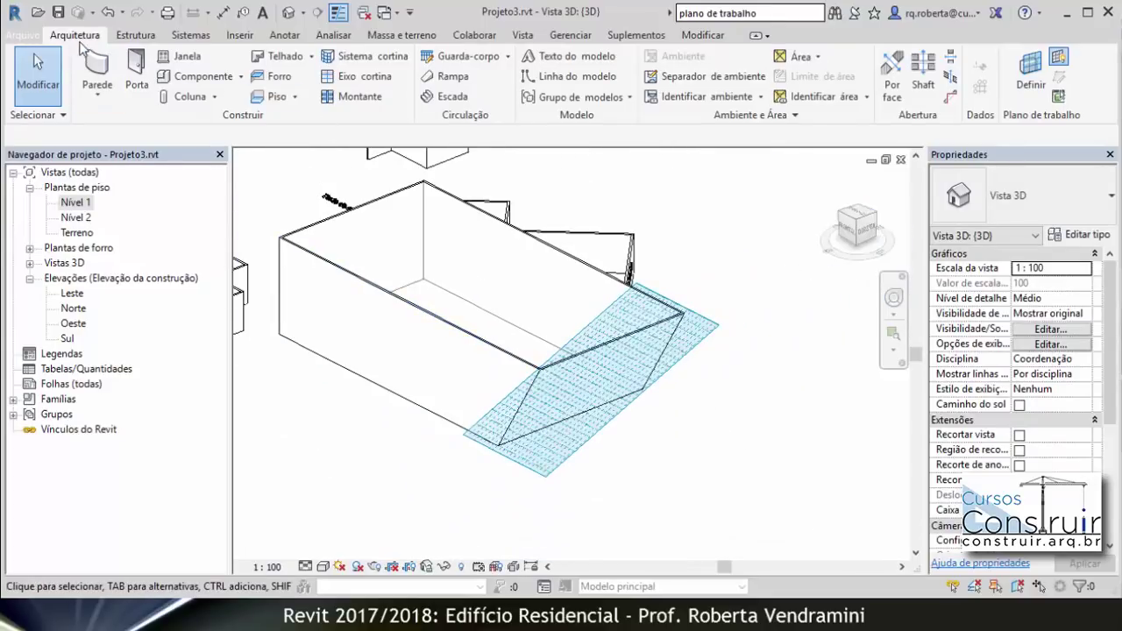
left_click(547, 57)
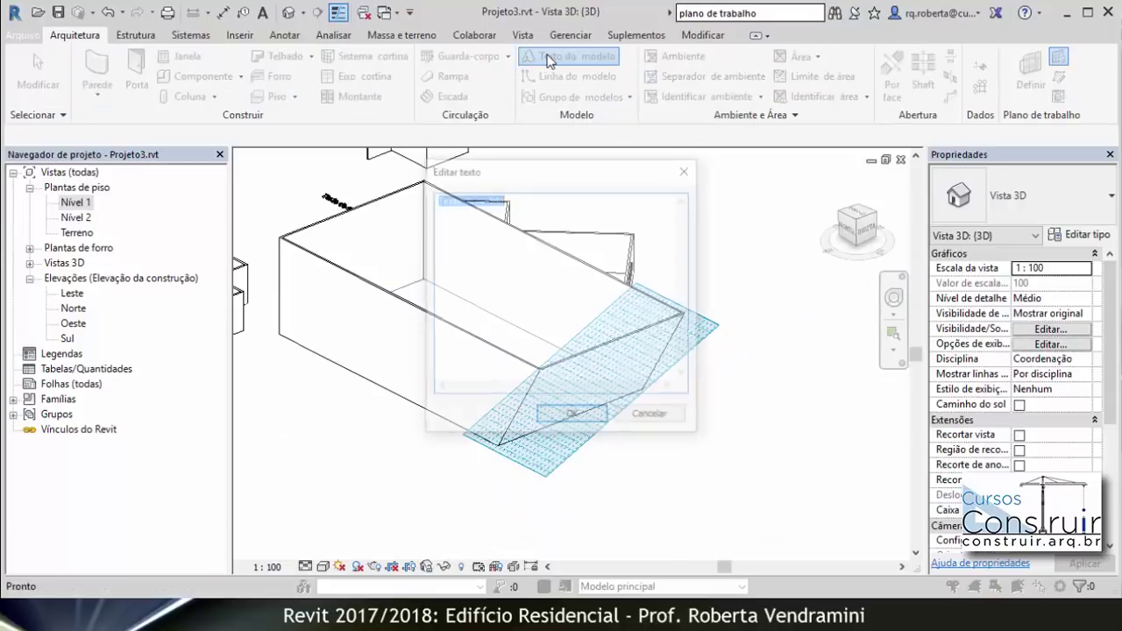
type("SU")
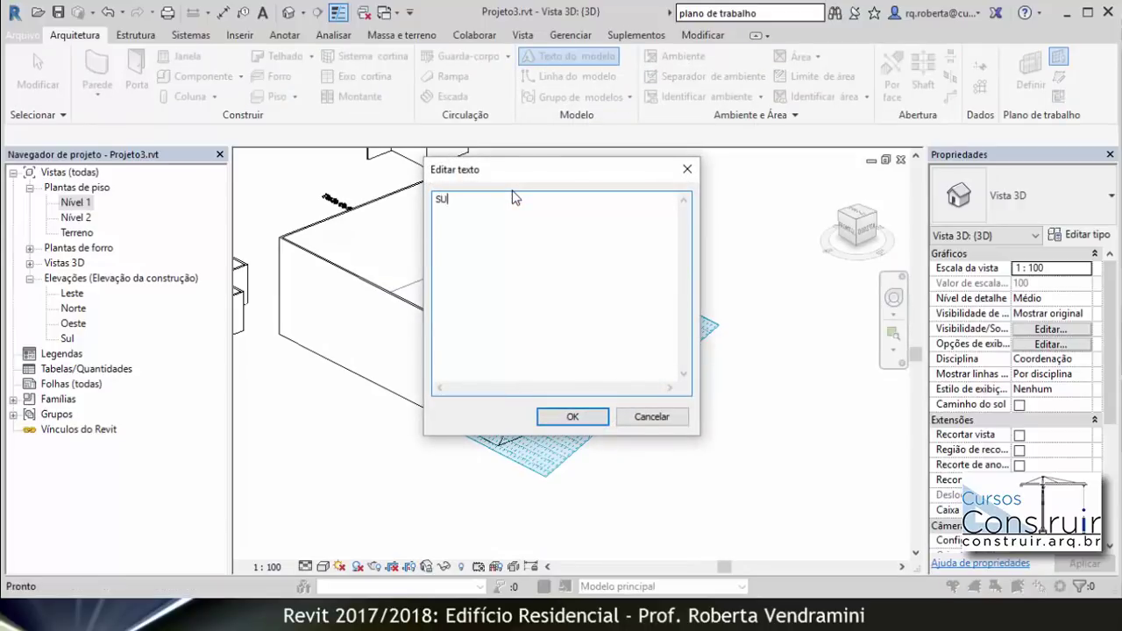
type("PERMERCADO")
left_click(572, 417)
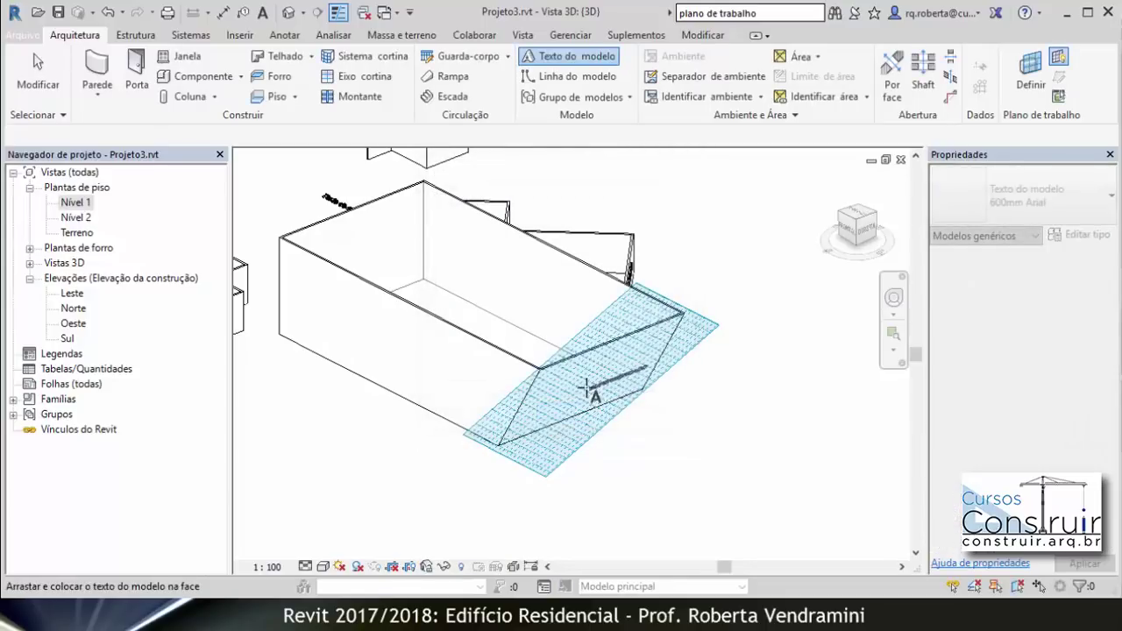
scroll(564, 378, "up", 1)
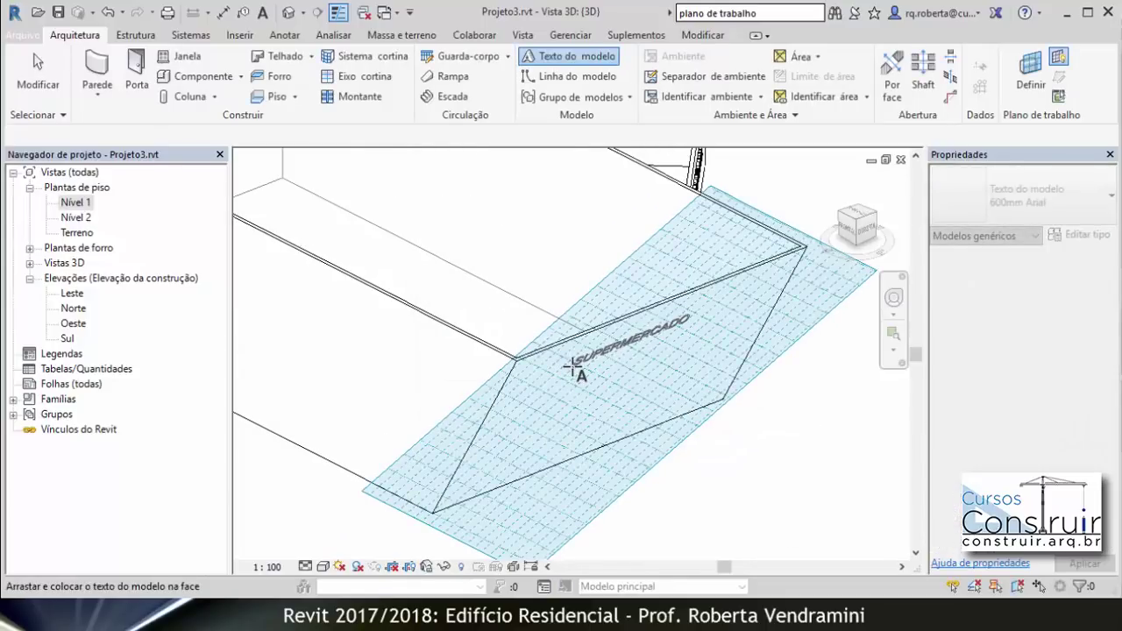
left_click(568, 380)
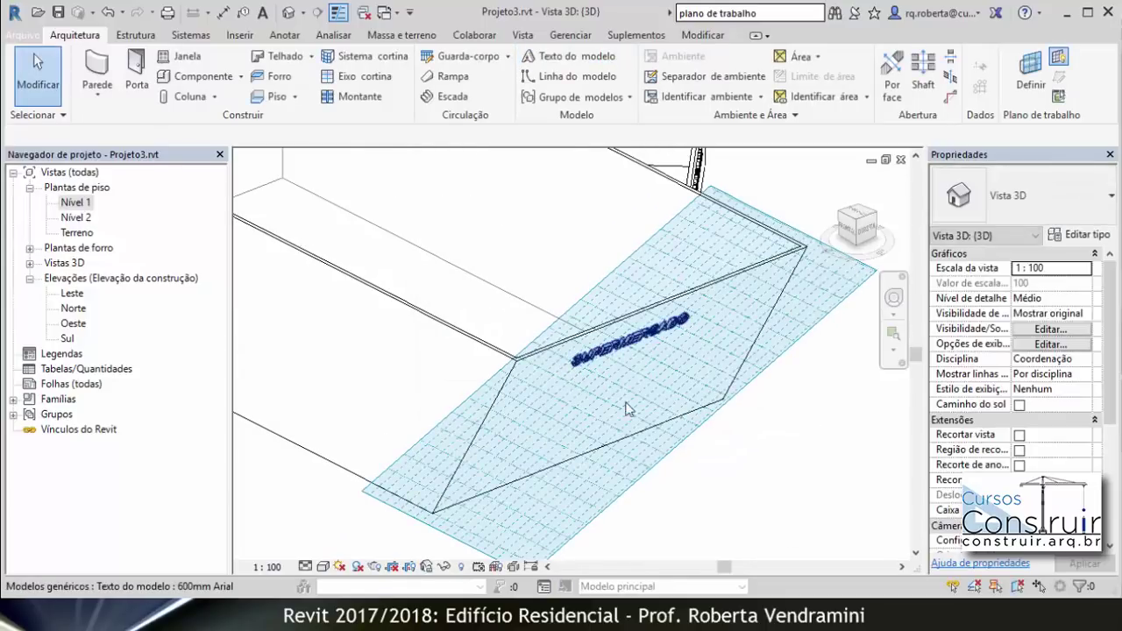
- Duplicate the SUPERMERCADO text type as '1500mm Arial 2' with Tamanho do texto 1.5
left_click(611, 355)
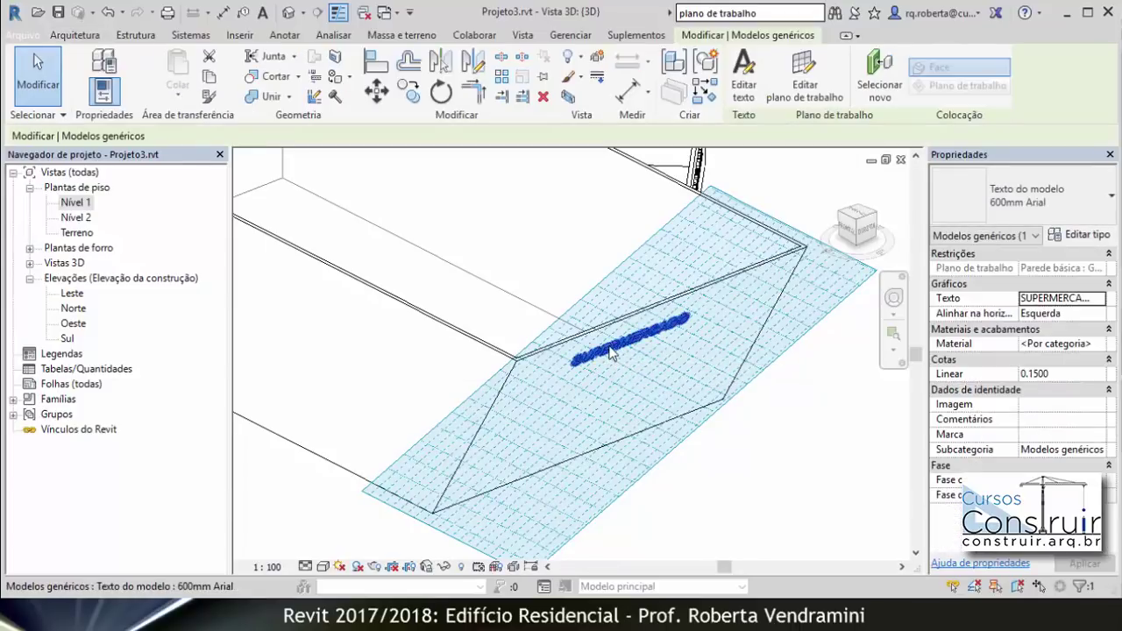
left_click(1084, 242)
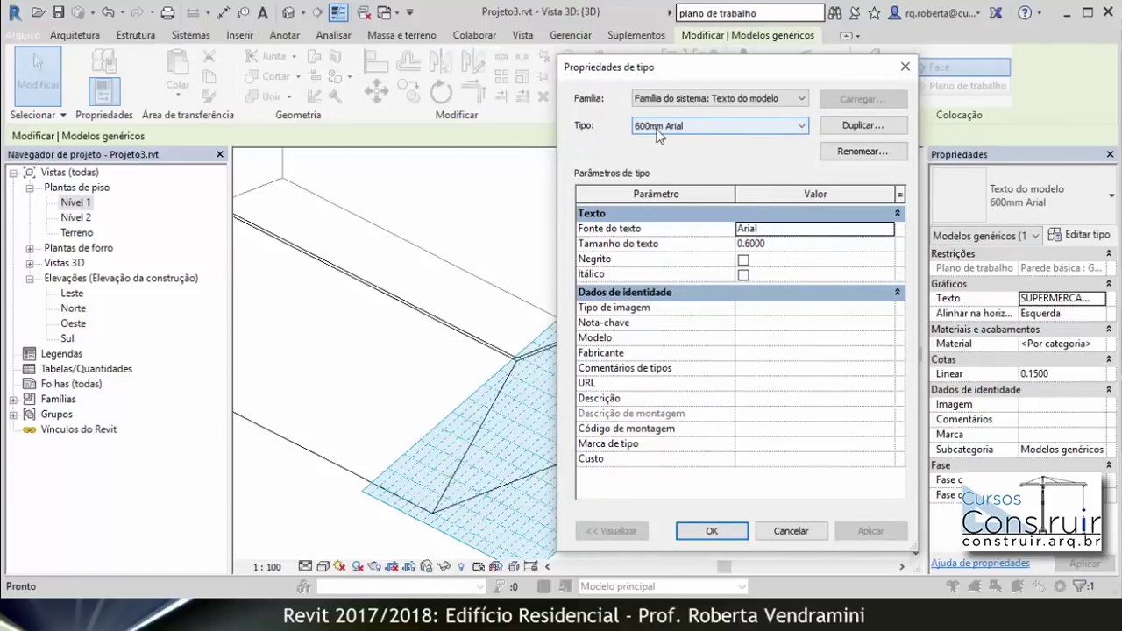
left_click(859, 127)
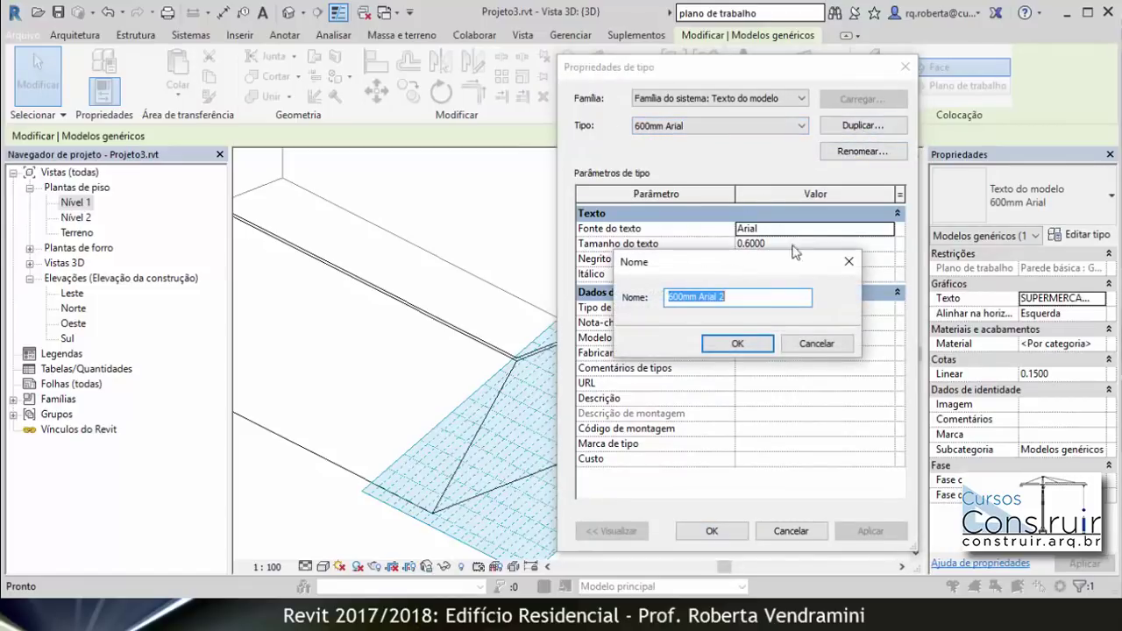
left_click(671, 297)
left_click_drag(698, 295, 663, 296)
left_click(681, 296)
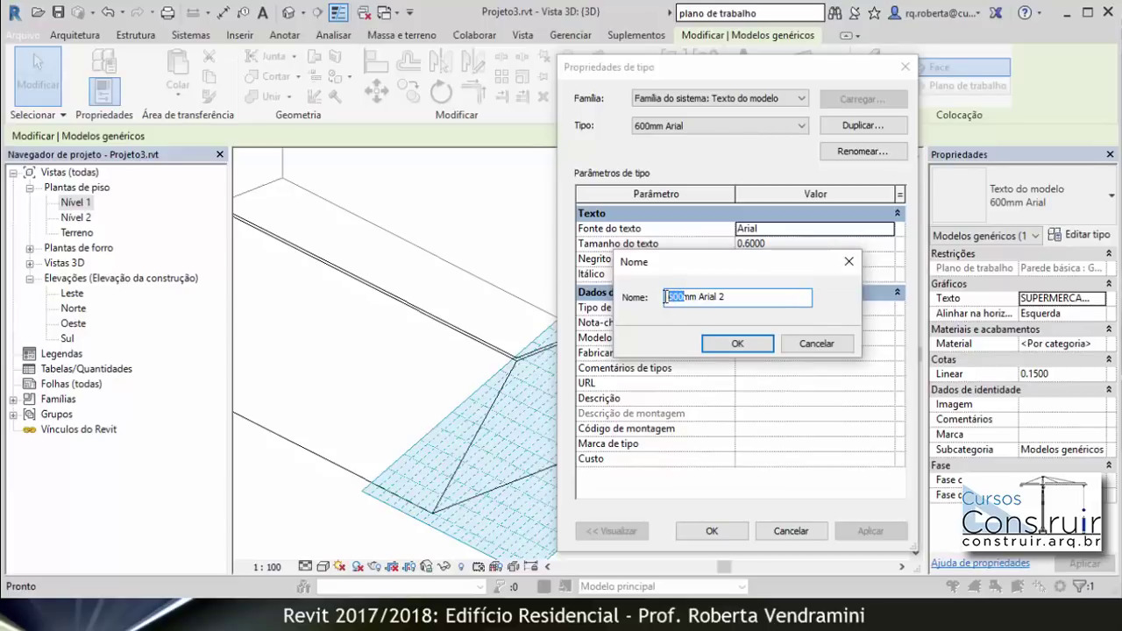
type("1500")
left_click(734, 343)
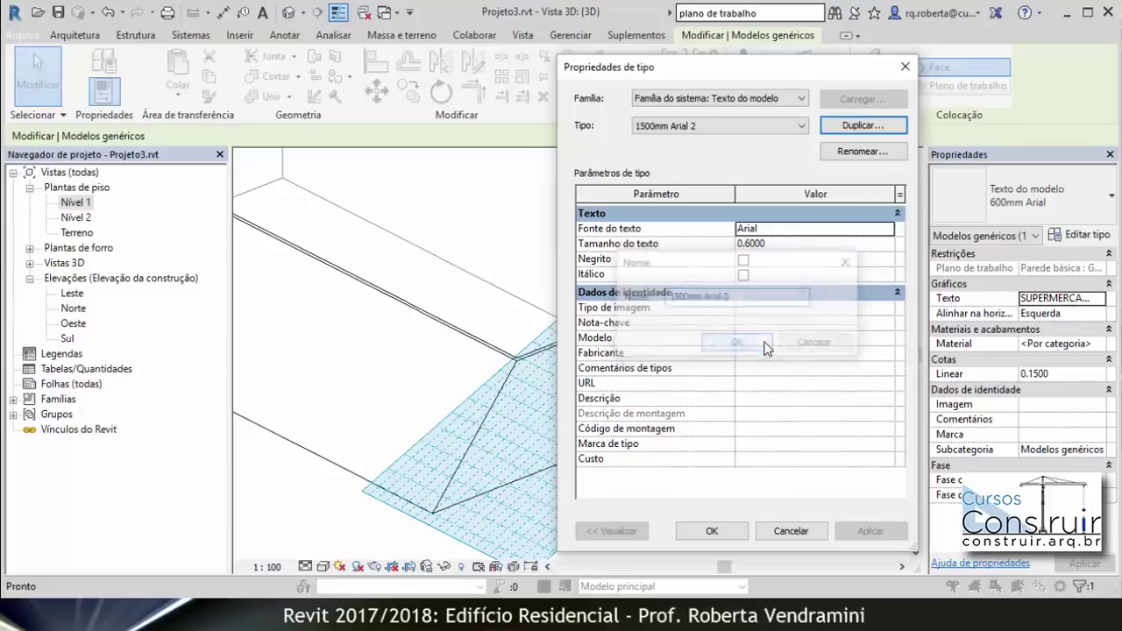
left_click(761, 245)
left_click_drag(777, 244, 734, 243)
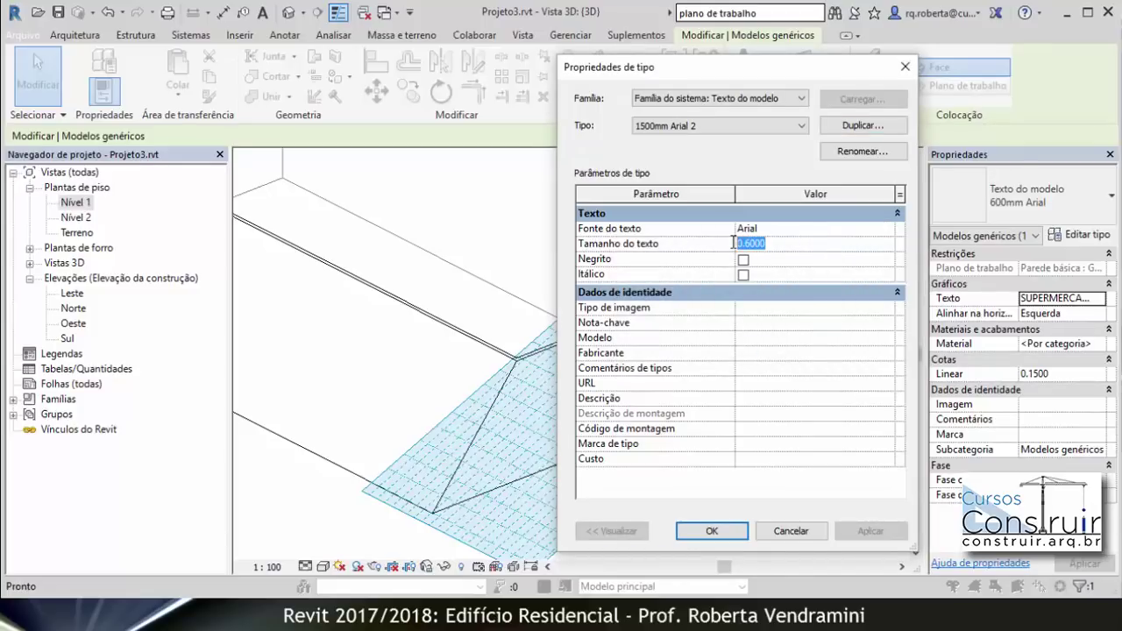
type("1.5")
left_click(732, 532)
- Deselect the text and switch to the Nível 1 floor plan
key("Escape")
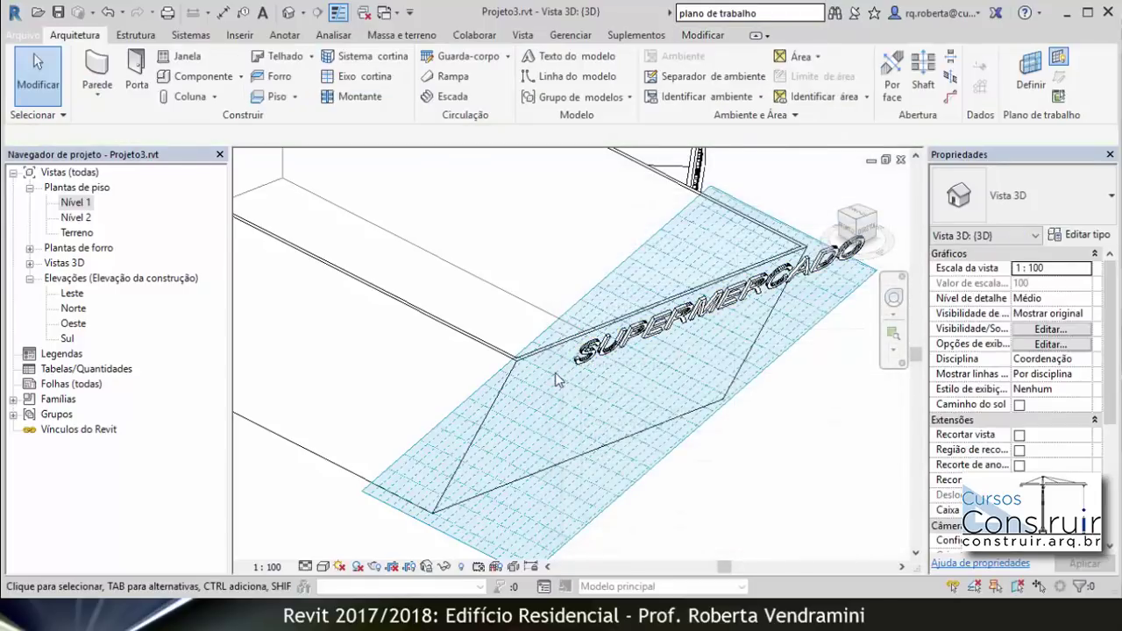
scroll(555, 373, "up", 5)
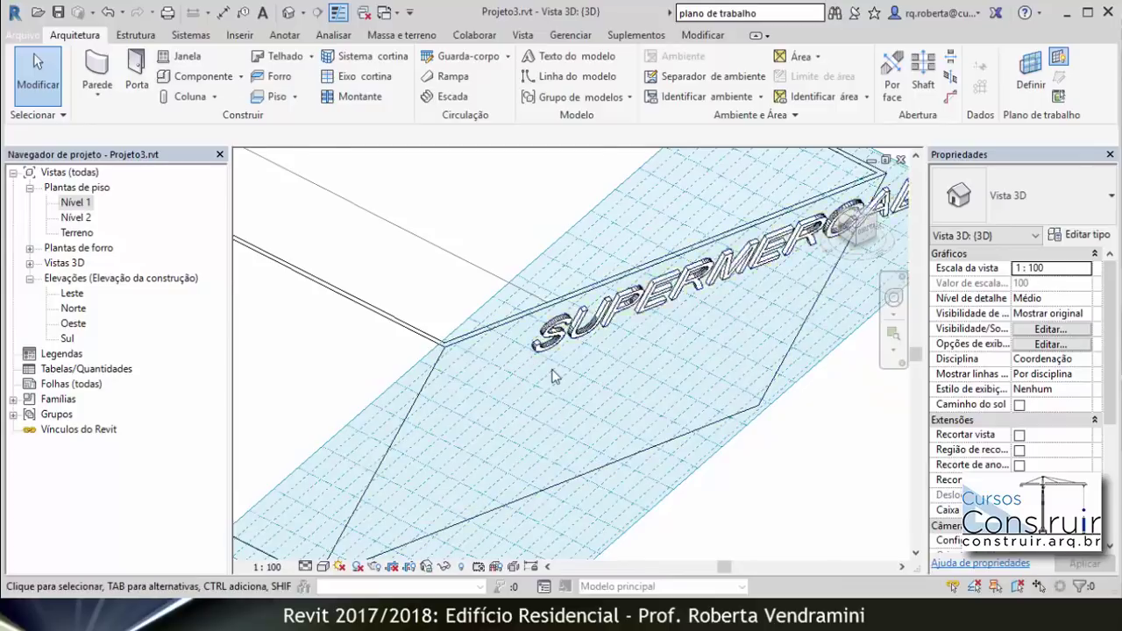
scroll(601, 390, "down", 5)
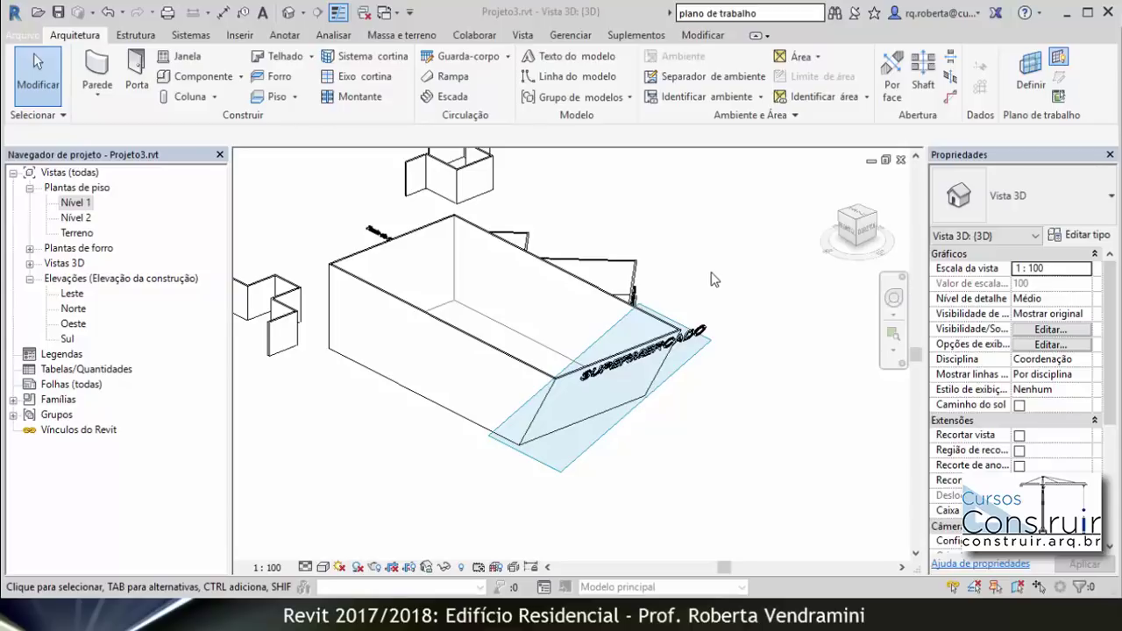
double_click(76, 203)
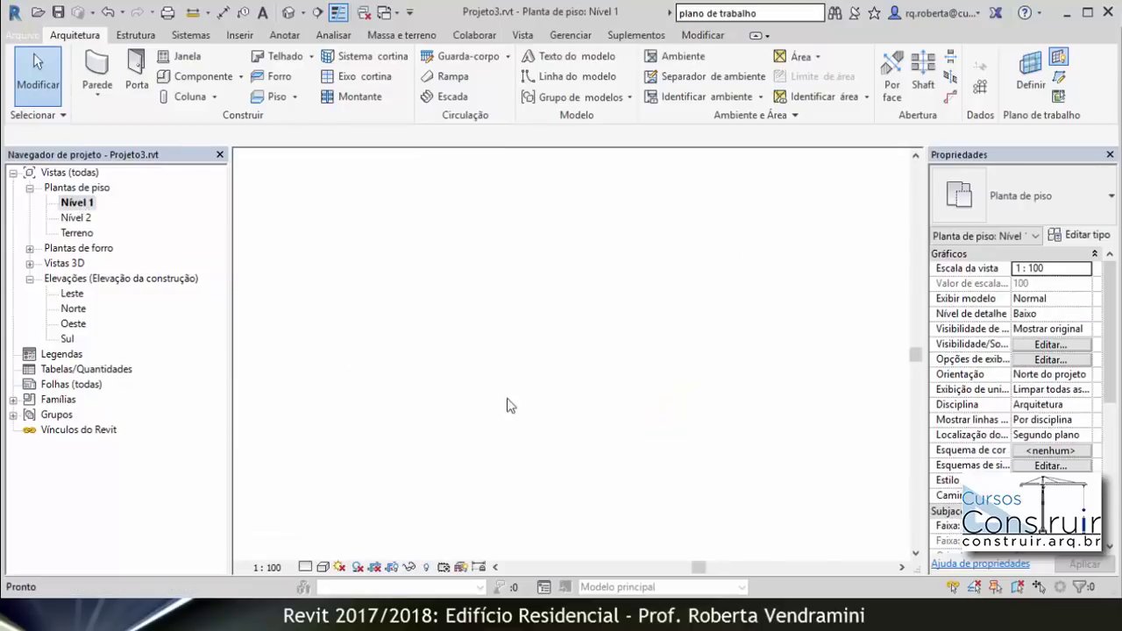
- Draw a horizontal reference plane left to right just above the model in Nível 1
scroll(438, 289, "down", 2)
scroll(465, 224, "up", 4)
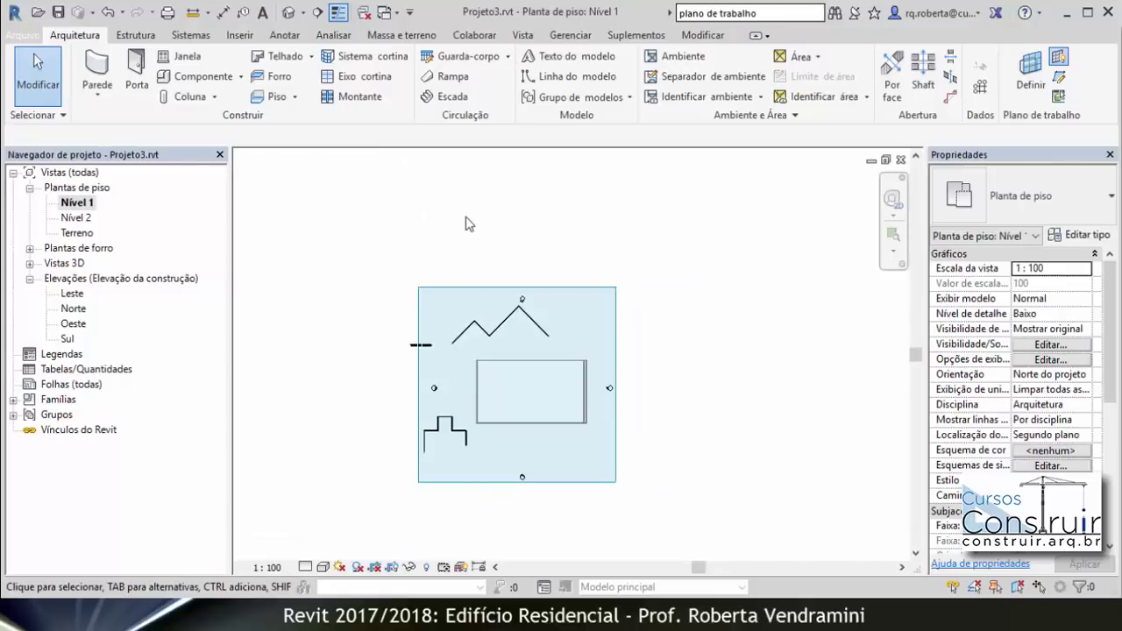
left_click(1060, 79)
left_click(368, 275)
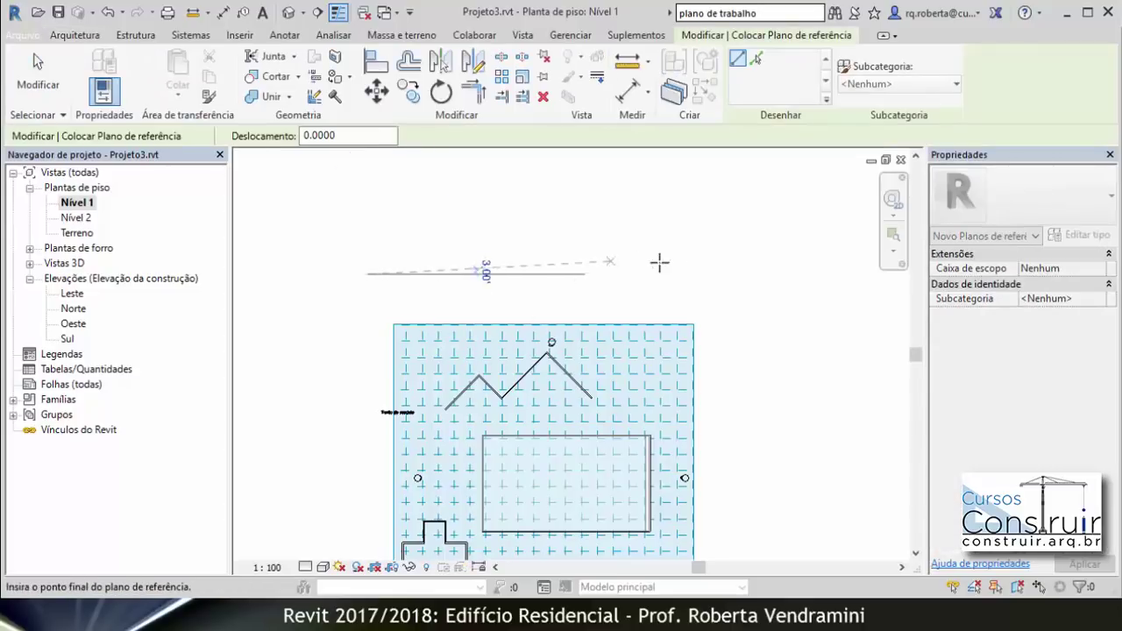
left_click(742, 275)
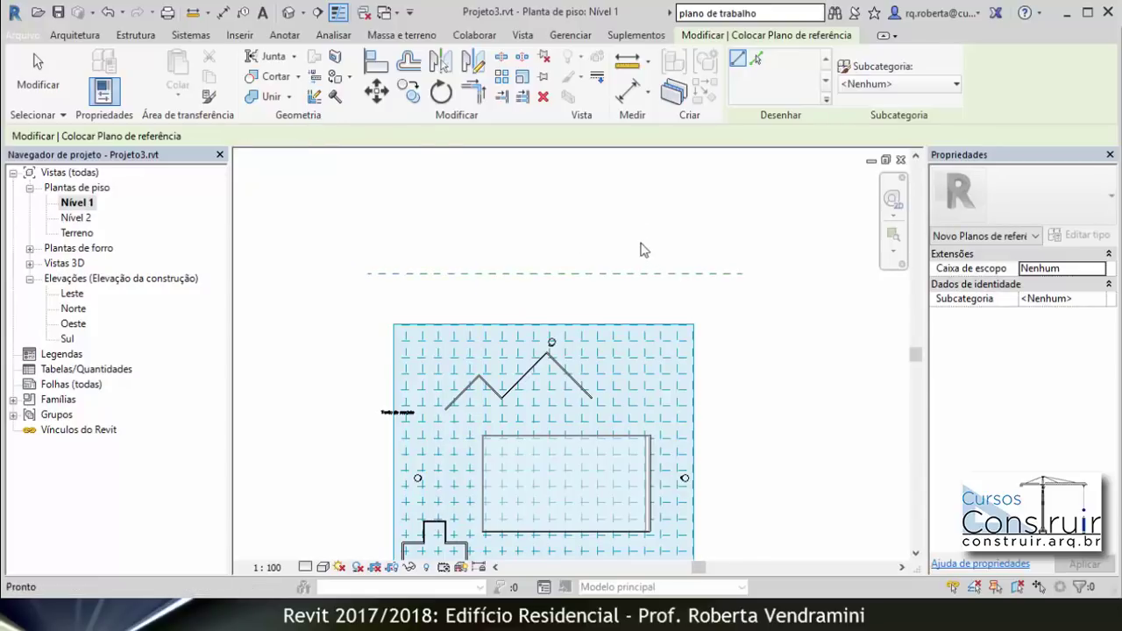
key("Escape")
key("Escape")
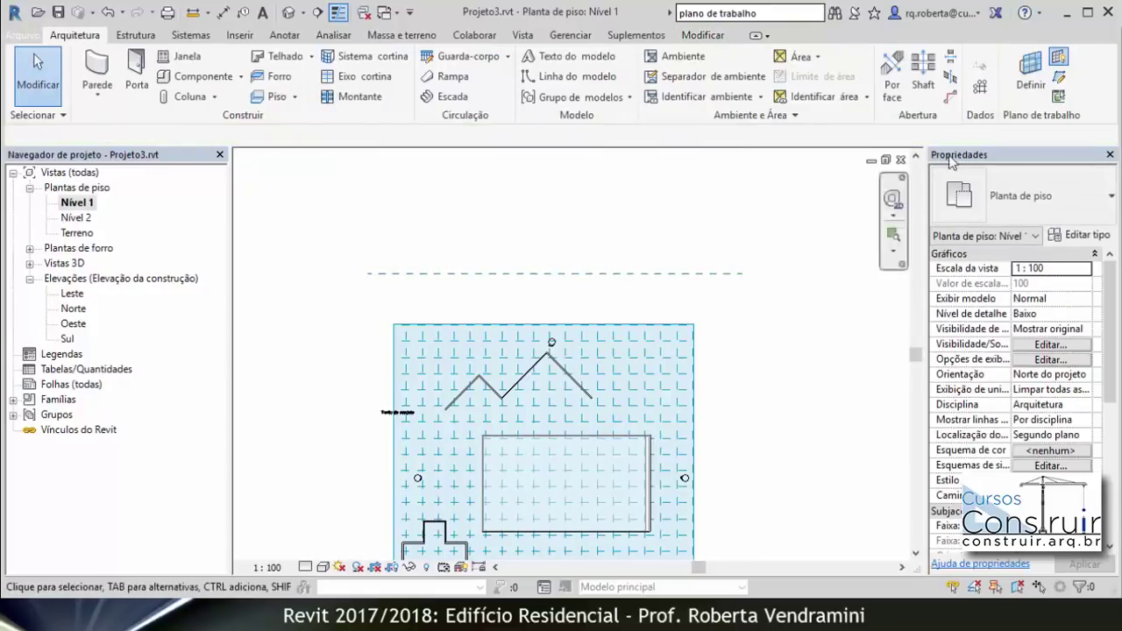
- Set the new reference plane as the work plane using Selecionar um plano
left_click(1031, 81)
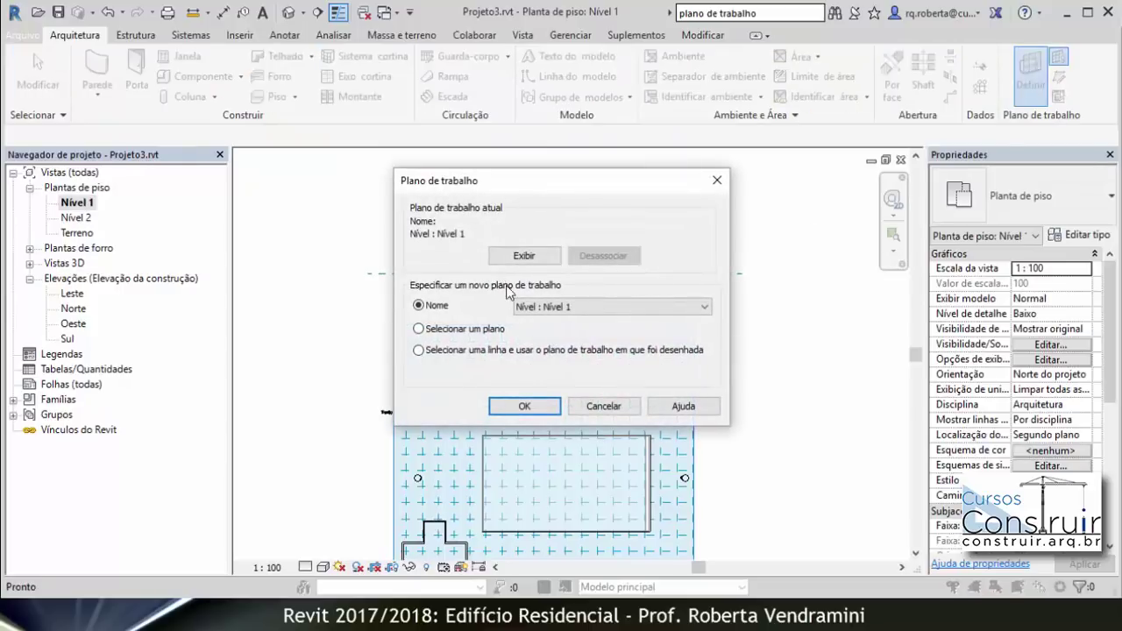
left_click(418, 329)
left_click(524, 405)
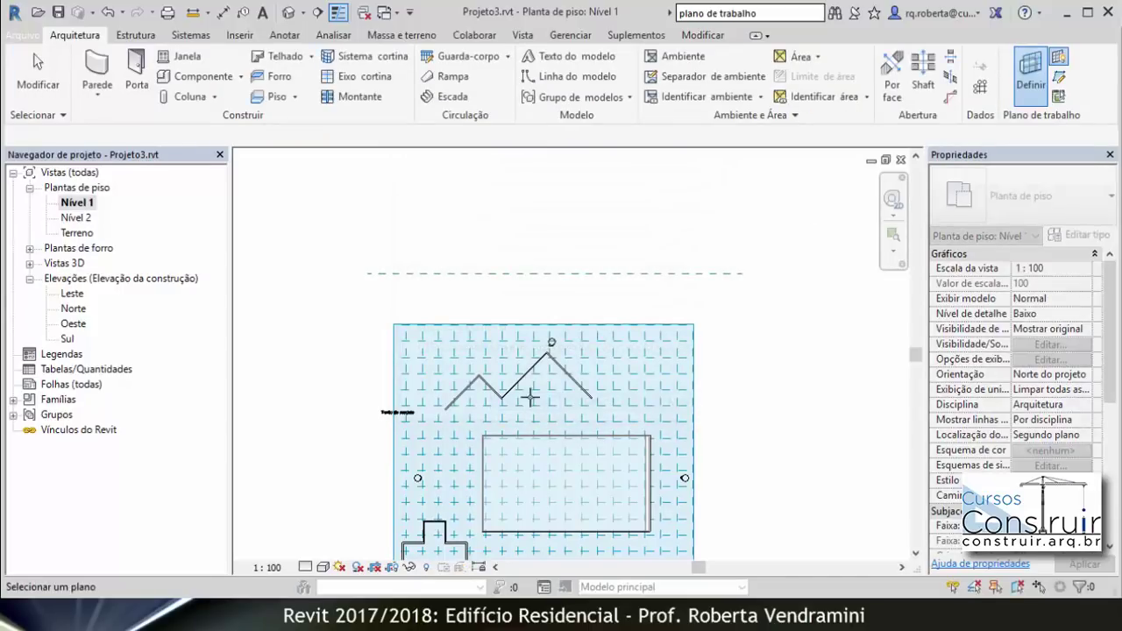
left_click(526, 274)
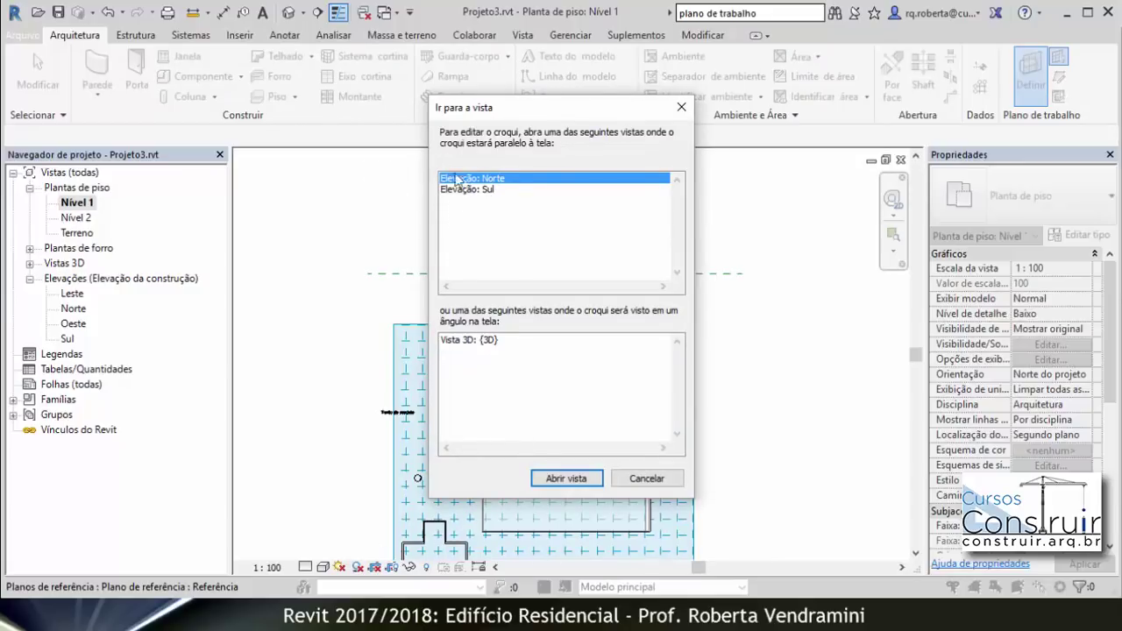
- View it in the Elevação: Sul view, then return to the Nível 1 plan
left_click(487, 190)
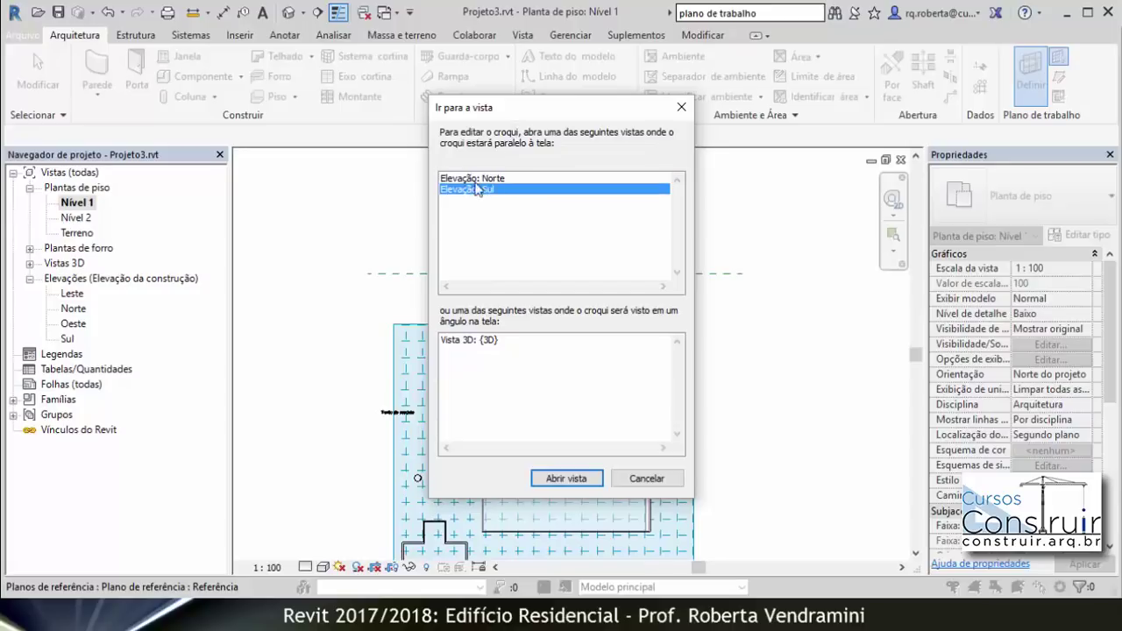
left_click(571, 482)
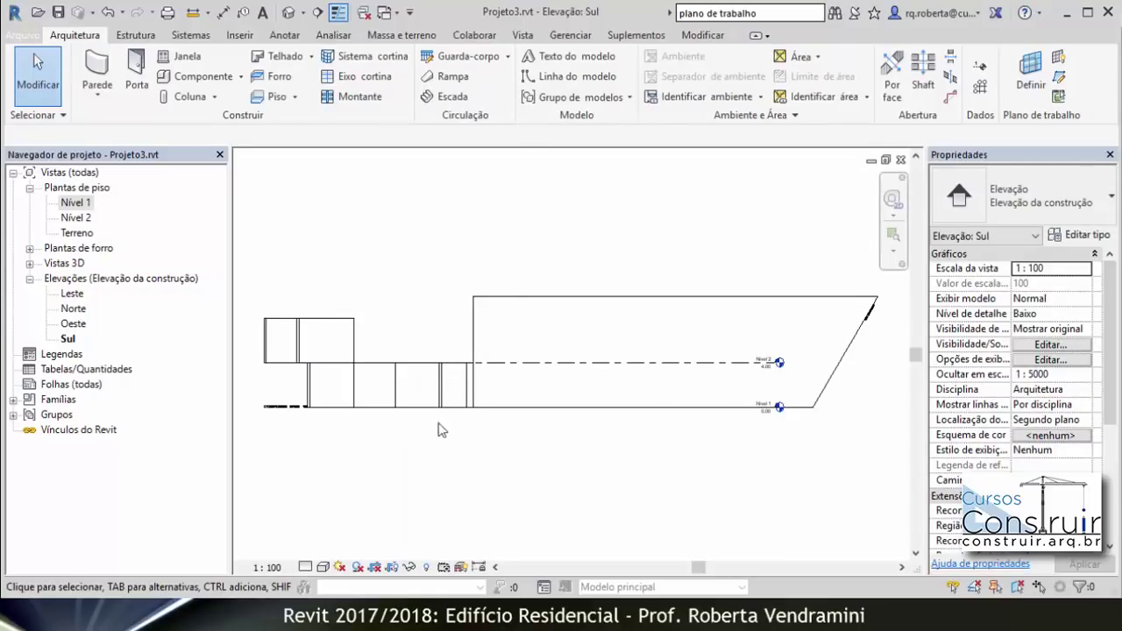
double_click(76, 204)
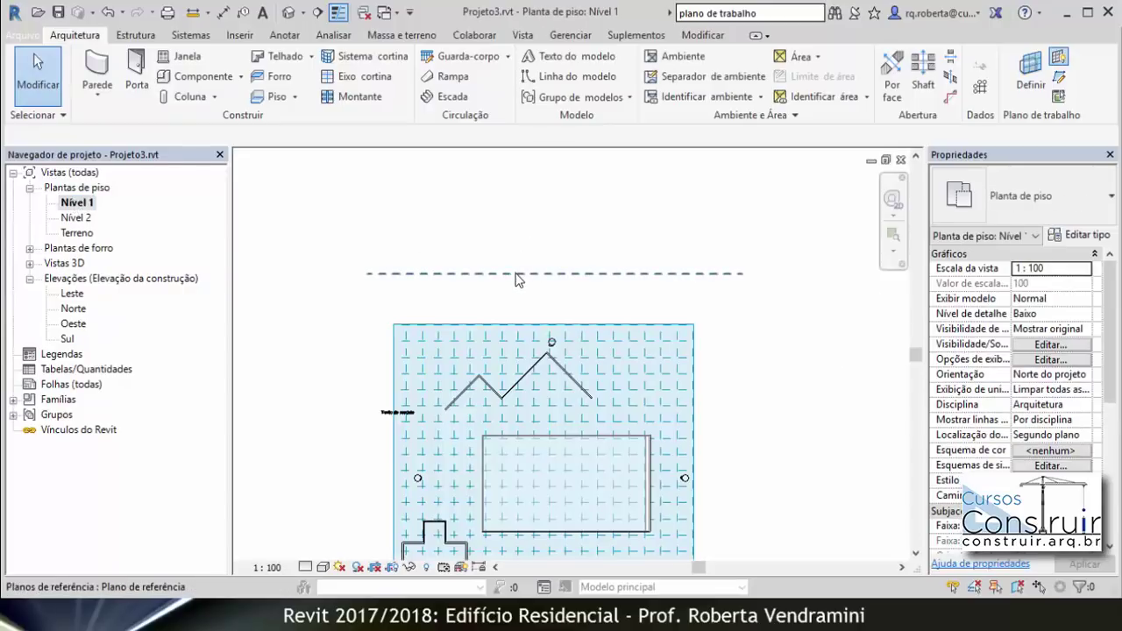
- Name the reference plane 'ELEV NORTE' in Properties and bring up the work plane dialog
left_click(517, 274)
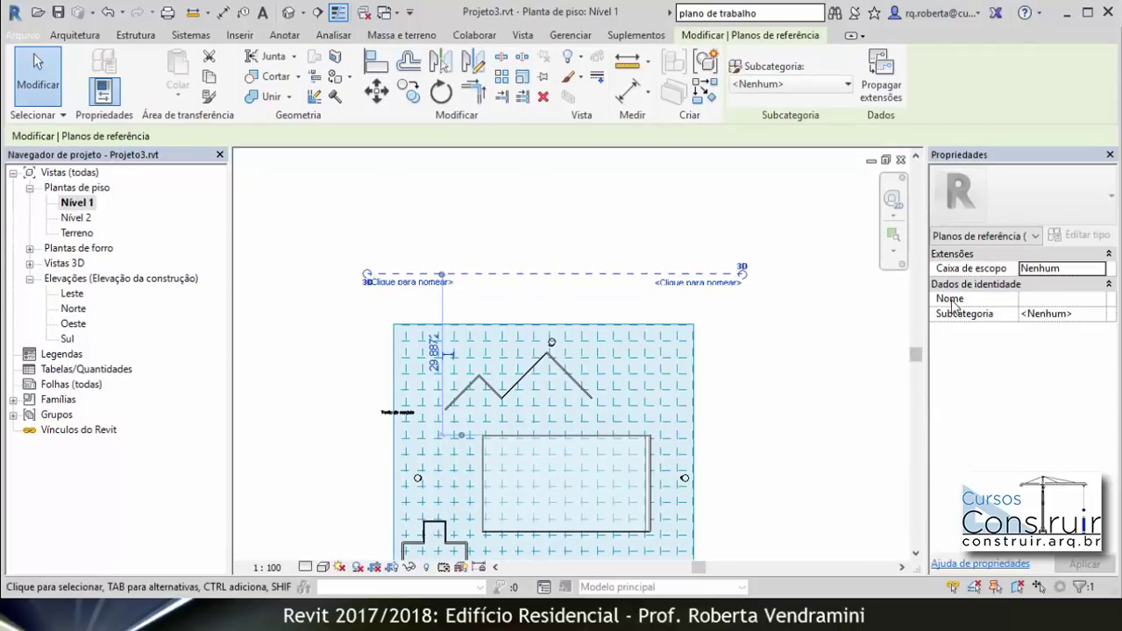
left_click(1030, 298)
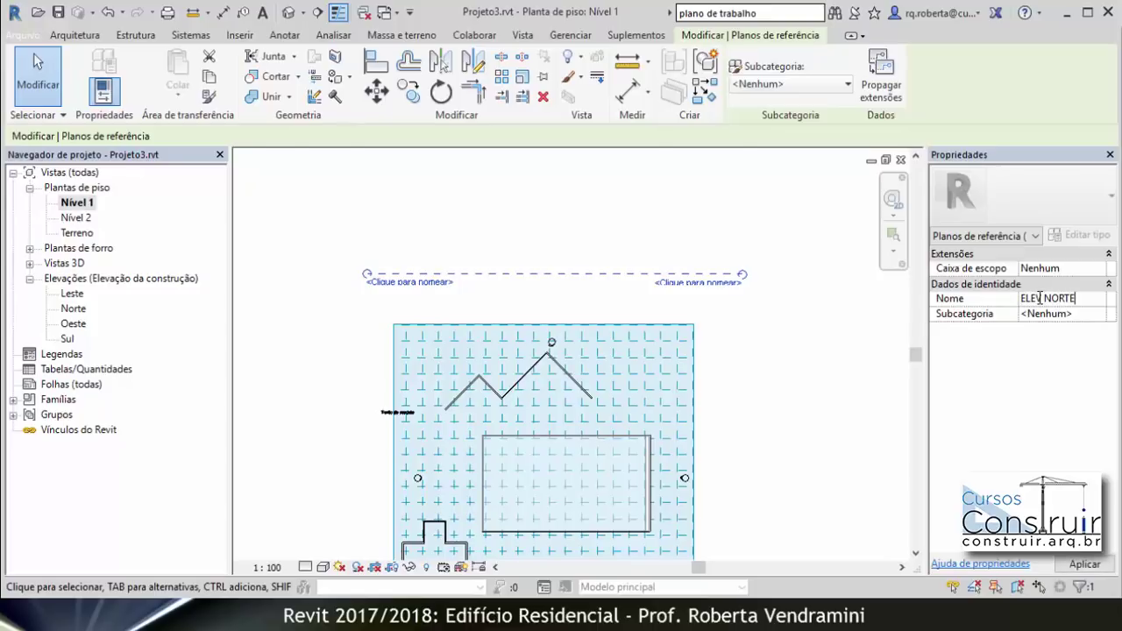
type("ELEV NORTE")
key("Return")
key("Escape")
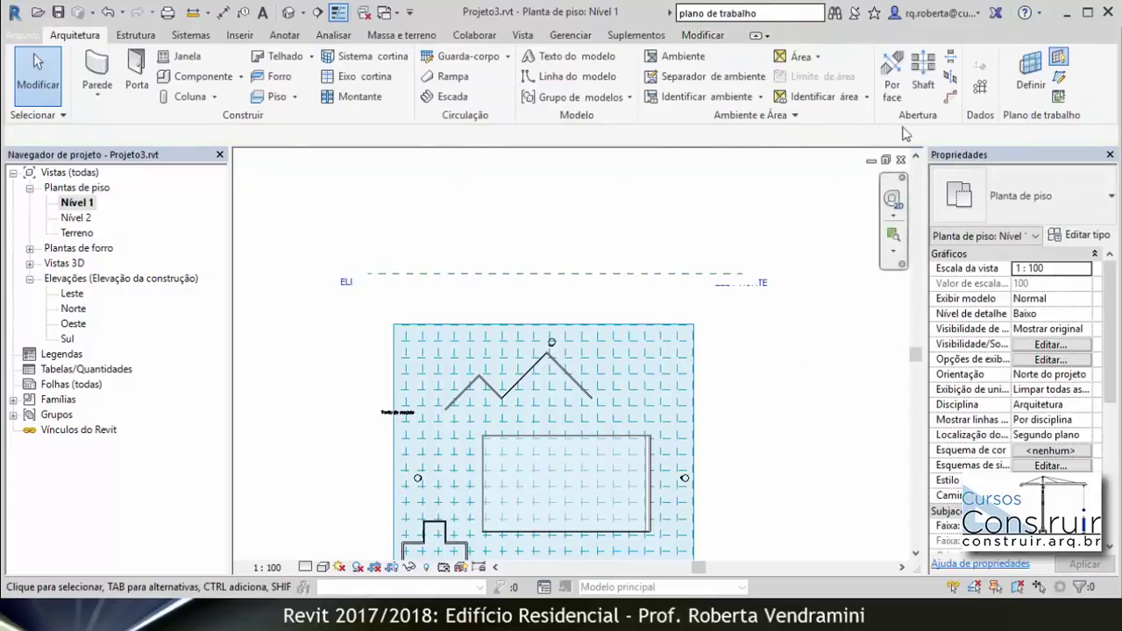
left_click(1027, 74)
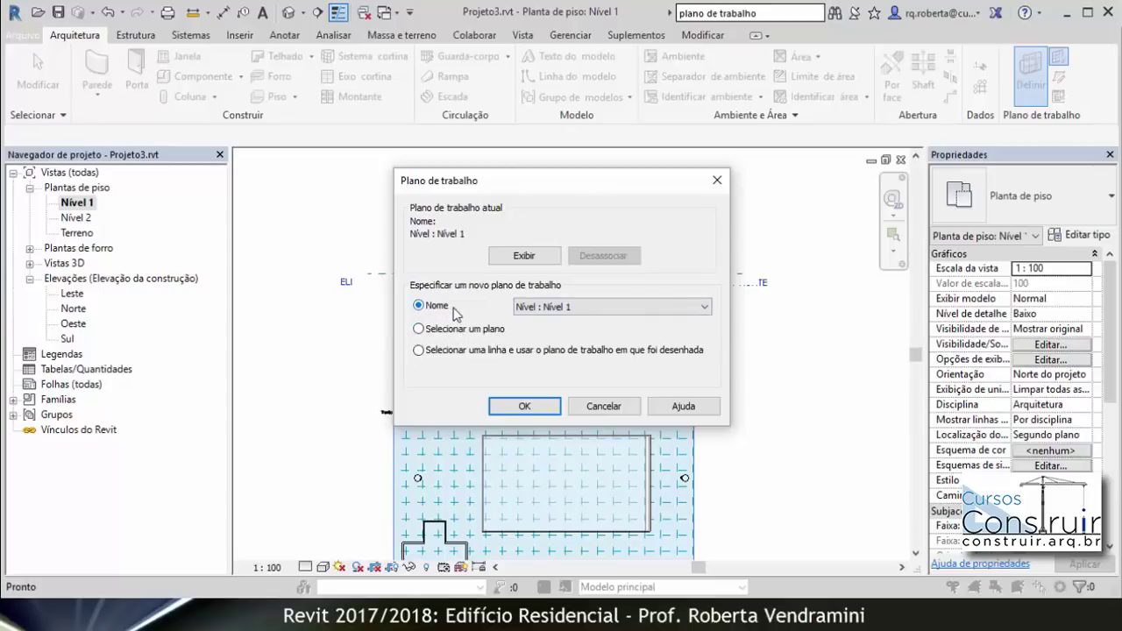
- Make 'Plano de referência : ELEV NORTE' the work plane and open the Norte elevation
left_click(694, 310)
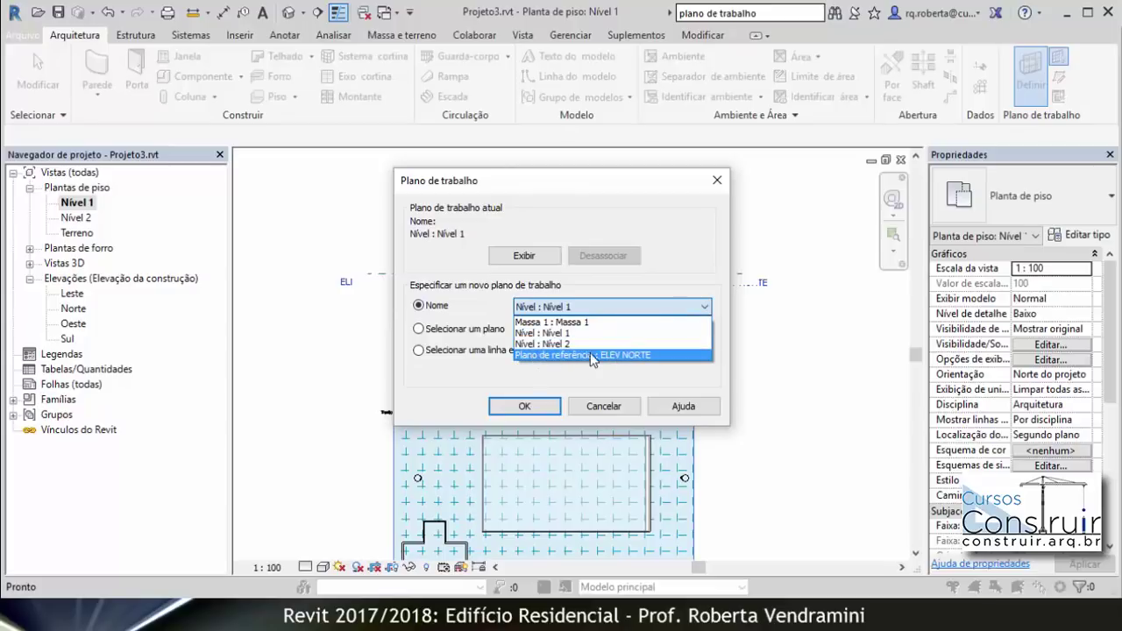
left_click(625, 355)
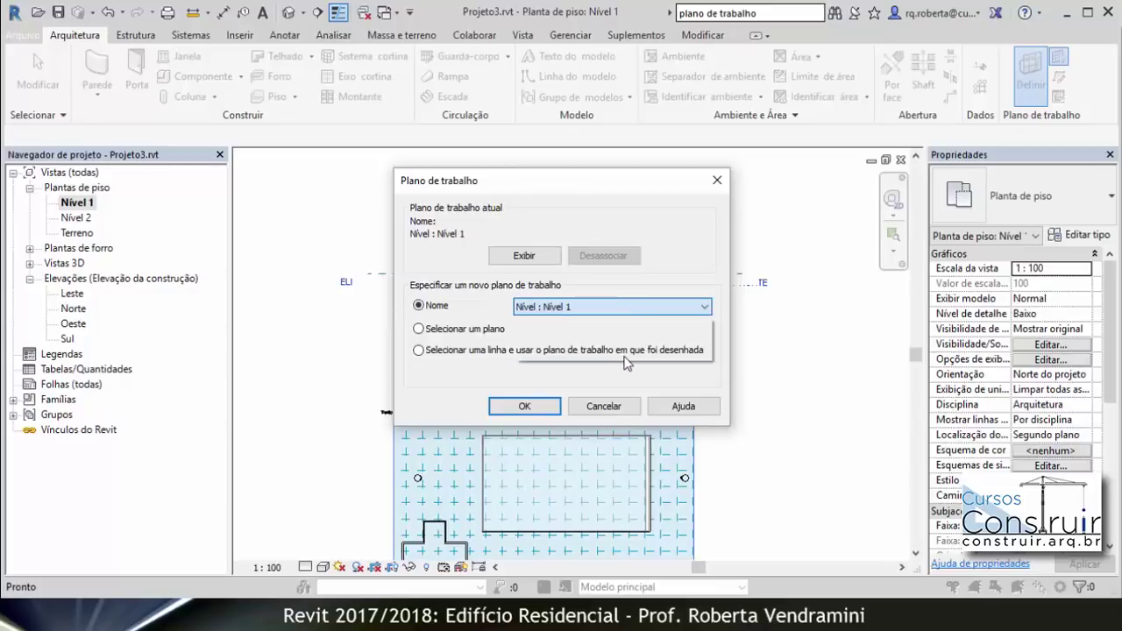
left_click(507, 404)
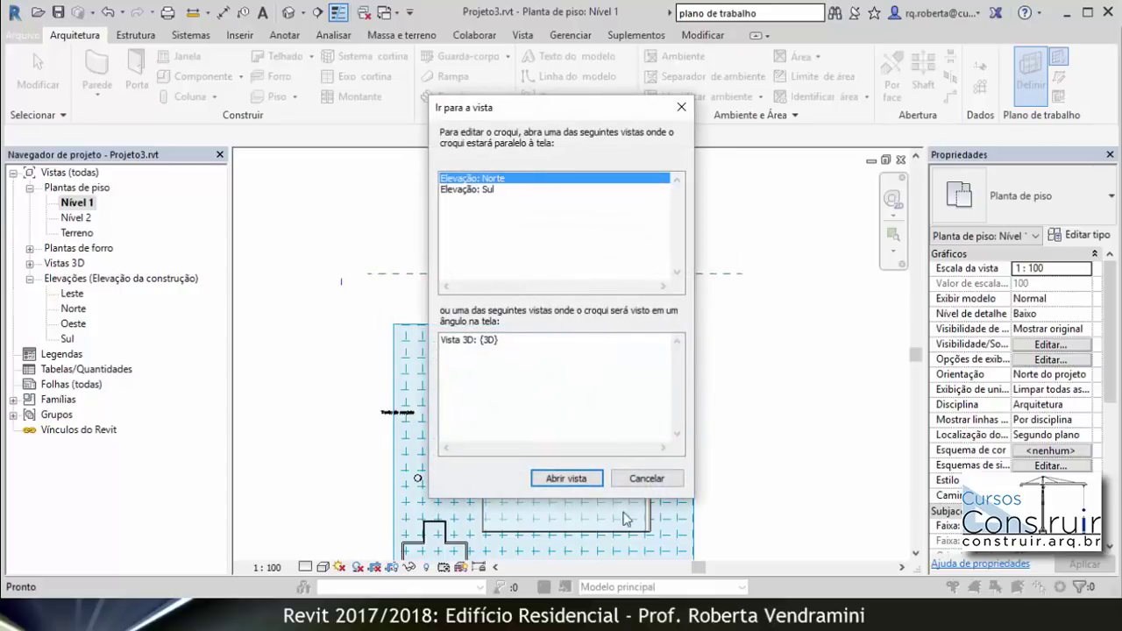
left_click(566, 480)
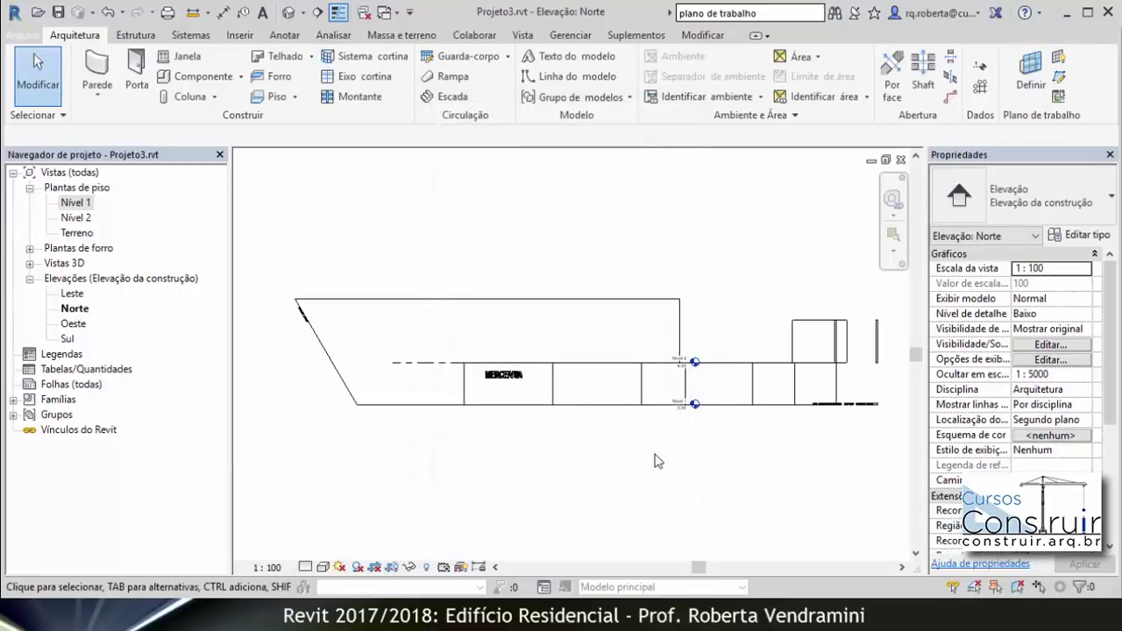